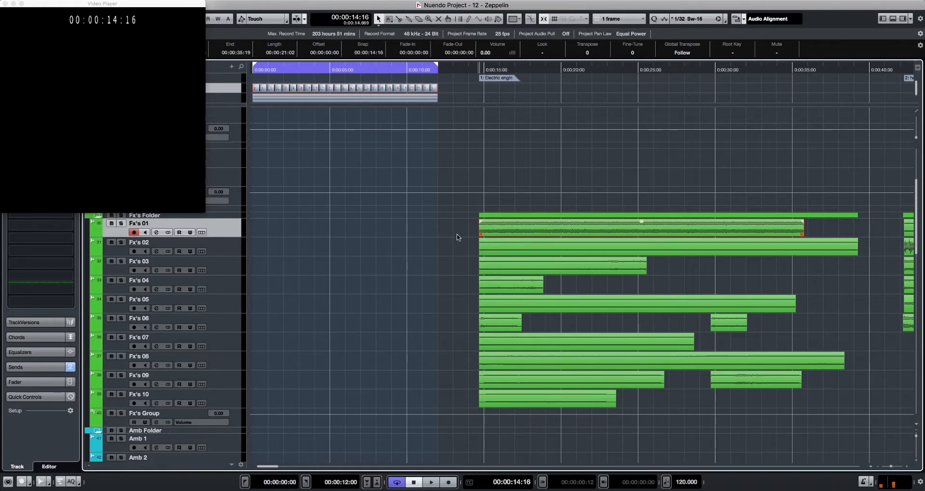
Audition the first group of effect clips at the Electric engine marker, one at a time, from Fx's 01 to Fx's 10.
left_click_drag(458, 237, 844, 407)
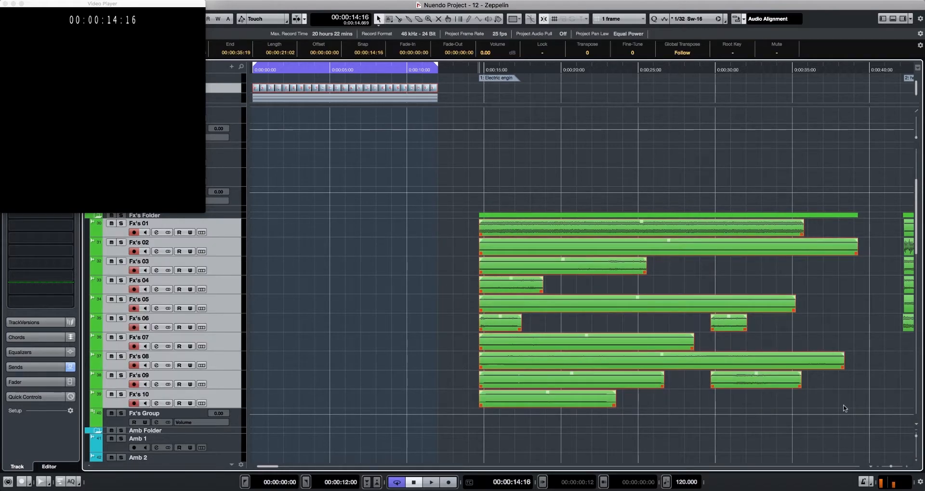
left_click(503, 231)
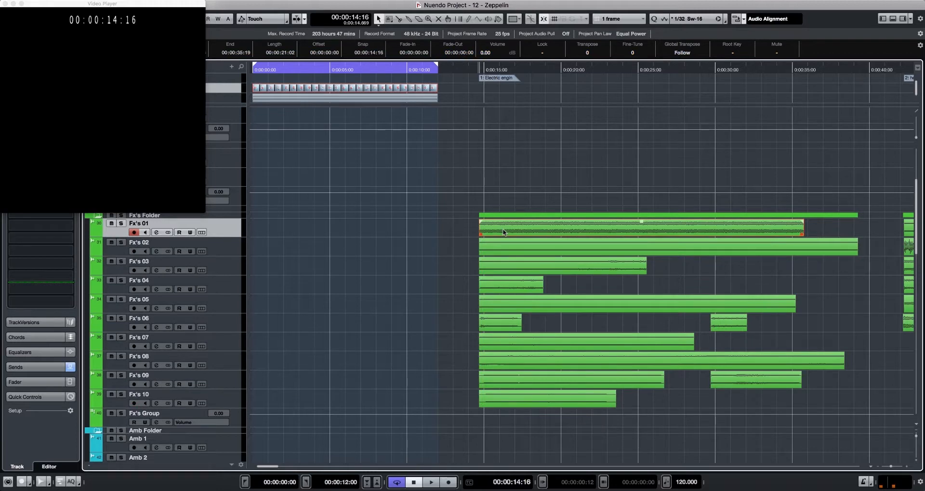
left_click(505, 243)
left_click(513, 261)
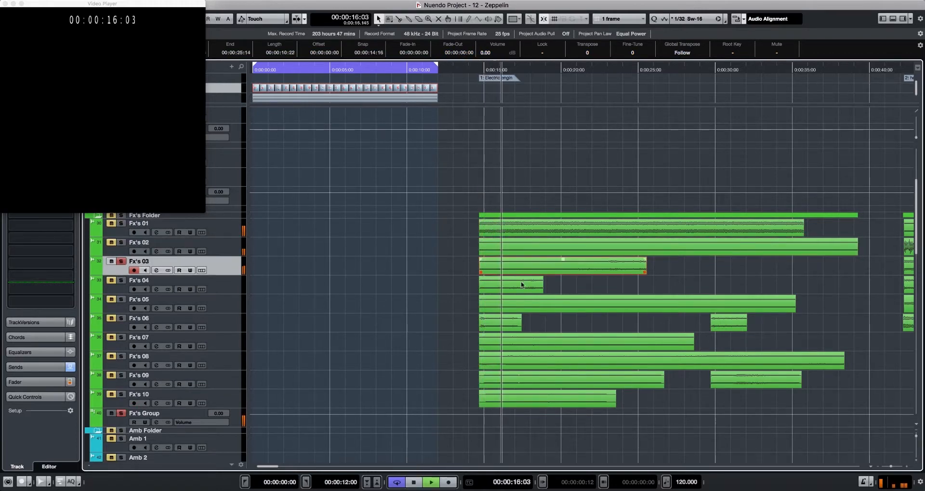
left_click(522, 281)
left_click(536, 304)
left_click(549, 340)
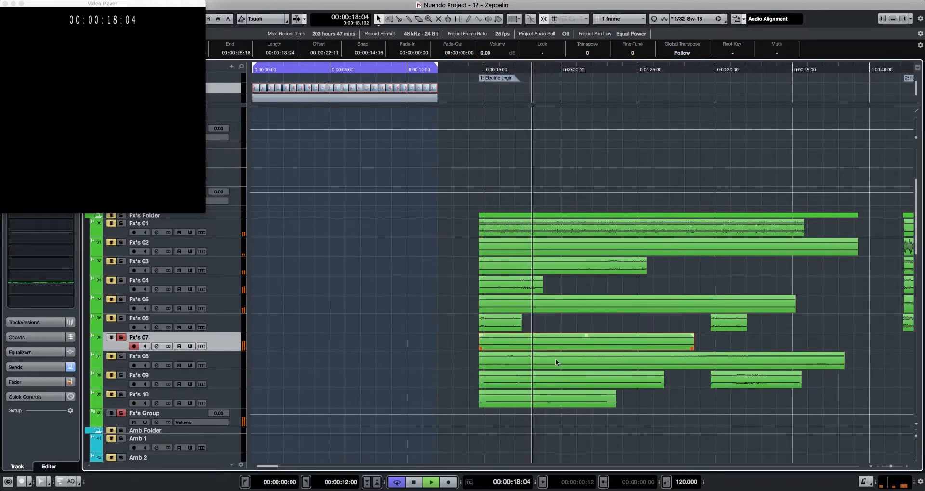
left_click(556, 359)
left_click(569, 382)
left_click(578, 398)
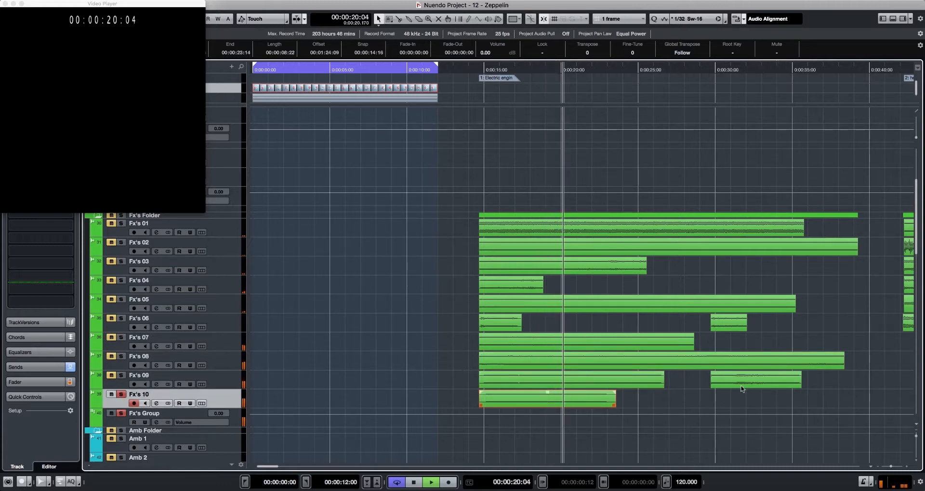
left_click(741, 384)
key("space")
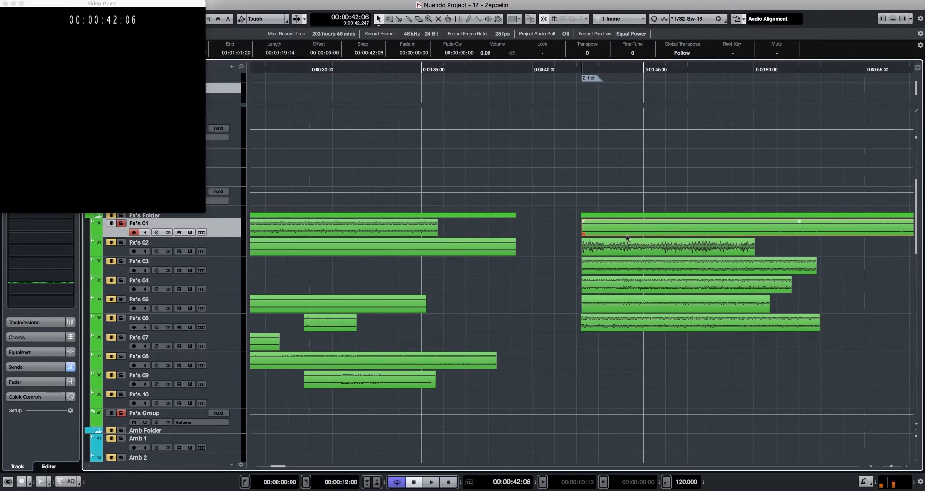
Audition the second group of clips, starting at 00:00:42:06, one at a time on Fx's 01 to Fx's 06.
key("space")
left_click(623, 254)
left_click(627, 264)
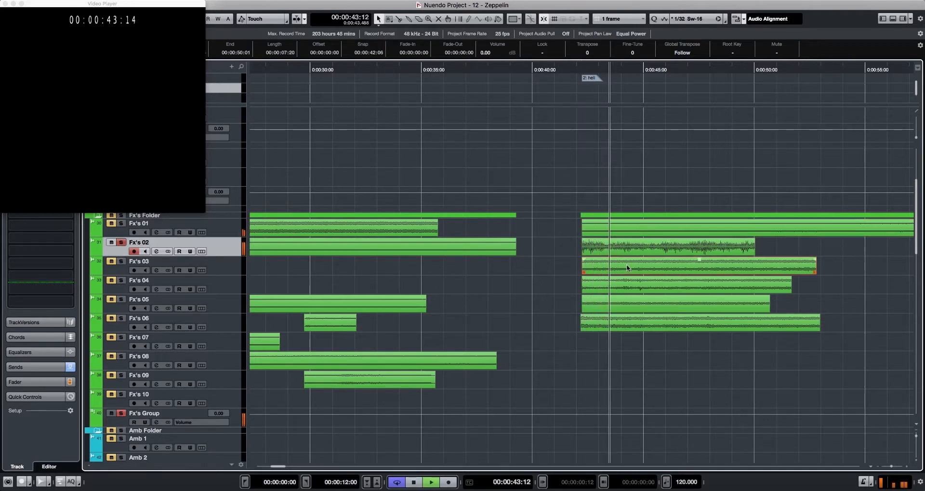
left_click(628, 284)
left_click(630, 302)
left_click(633, 322)
key("g")
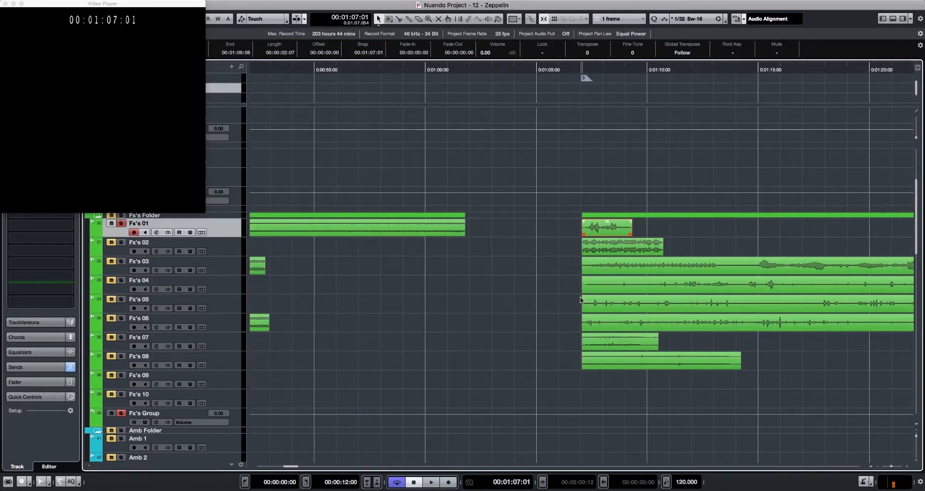
Audition the third group of clips, starting at 00:01:07:01, one at a time down to Fx's 08.
left_click(608, 246)
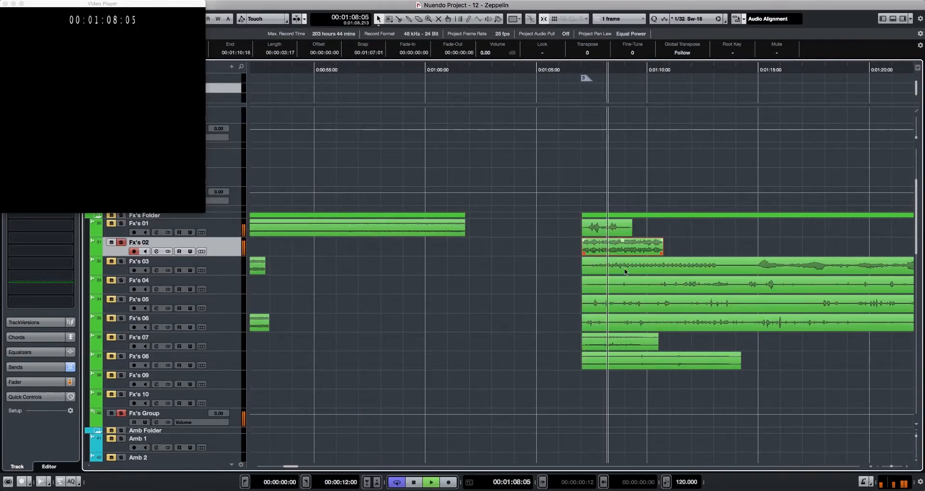
left_click(623, 264)
left_click(637, 283)
left_click(656, 304)
left_click(659, 322)
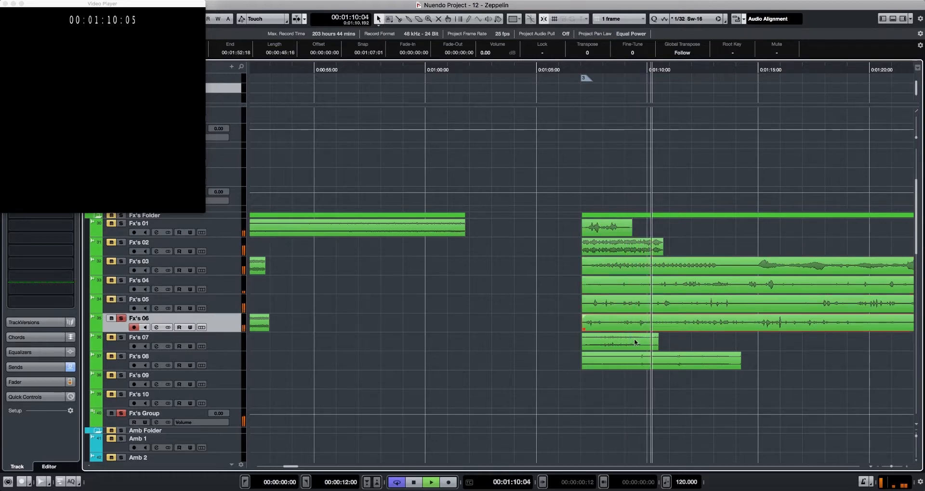
left_click(646, 341)
left_click(713, 366)
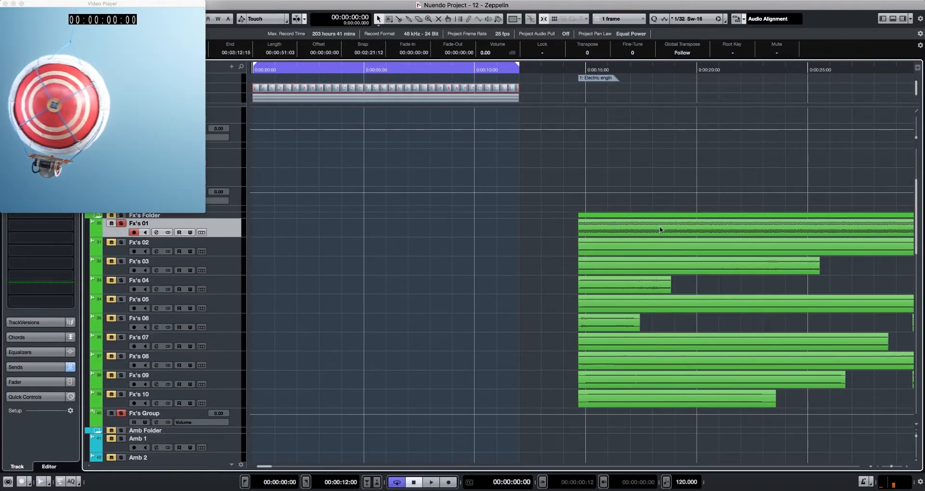
Move the first Fx's 01 clip to the start of the timeline and trim it to the video's end at 00:00:11:24.
key("Down")
left_click(587, 232, "shift+super")
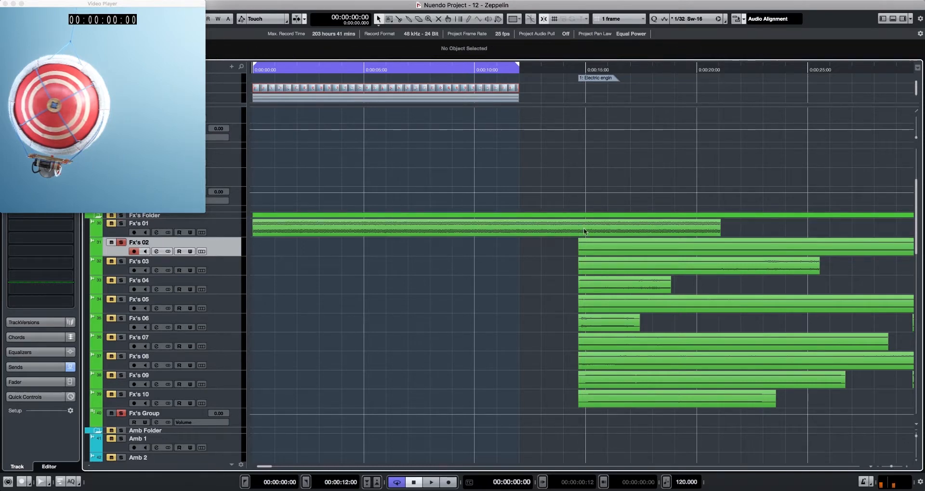
left_click(519, 232, "alt")
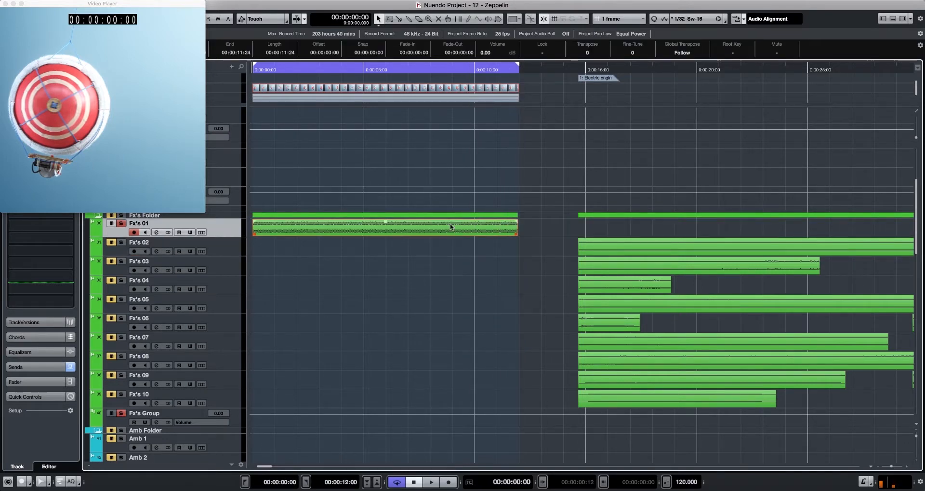
Play the Fx's 01 clip against the video and lower its clip volume to -30 dB.
key("space")
key("g")
key("h")
key("h")
key("h")
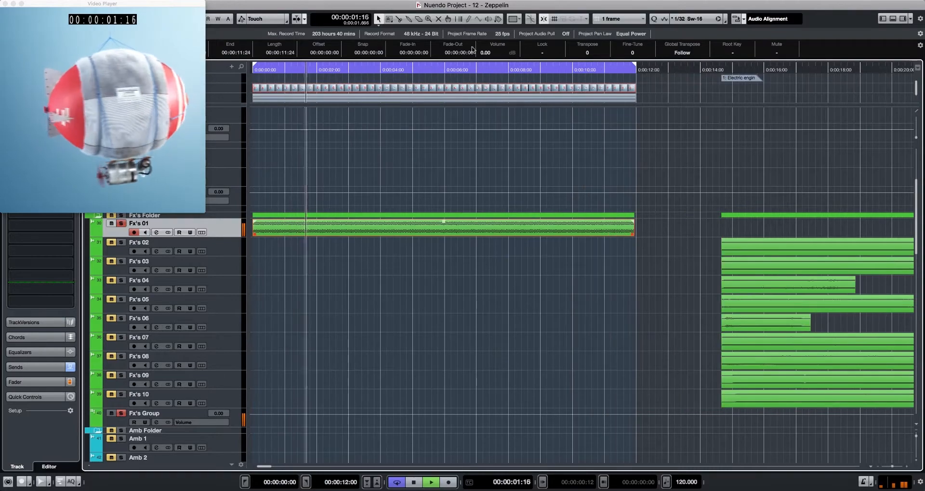
scroll(490, 54, "down", 19)
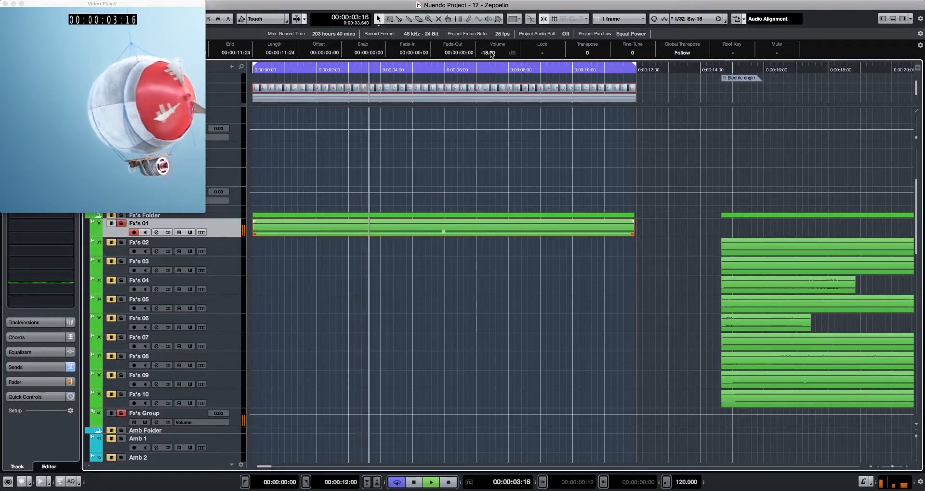
scroll(491, 54, "down", 11)
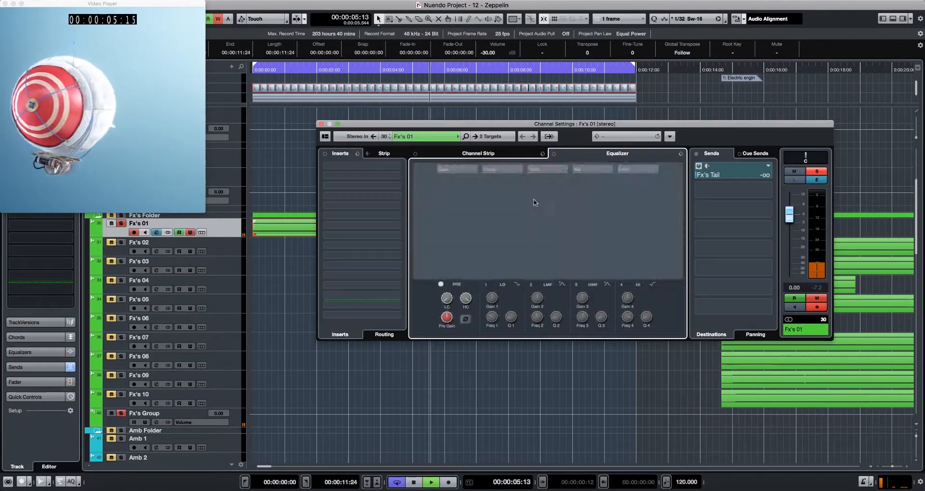
Shape the Fx's 01 equalizer with a low cut, a high cut and a band 3 boost around 1 kHz.
left_click(603, 153)
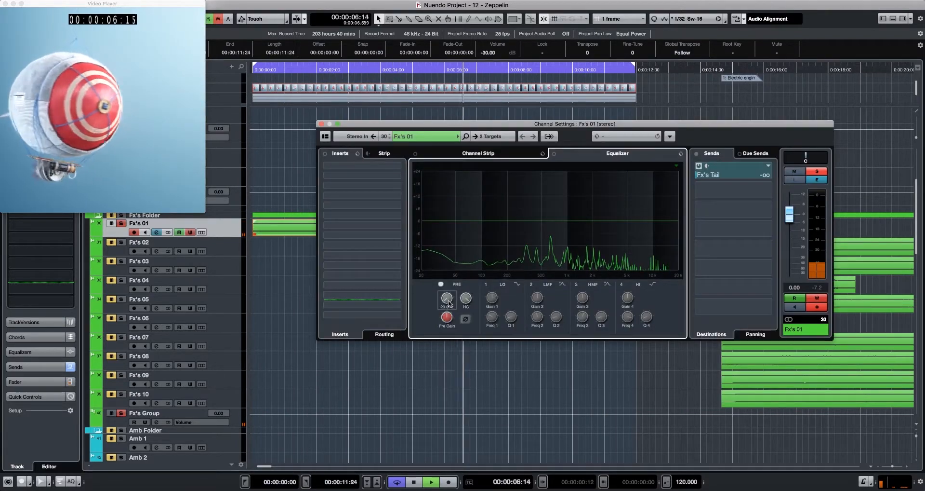
left_click_drag(447, 298, 444, 241)
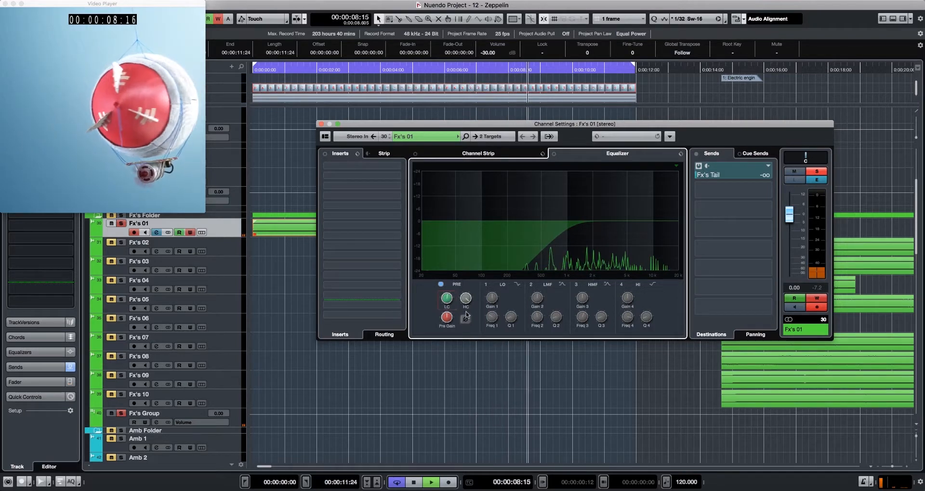
left_click_drag(466, 317, 467, 333)
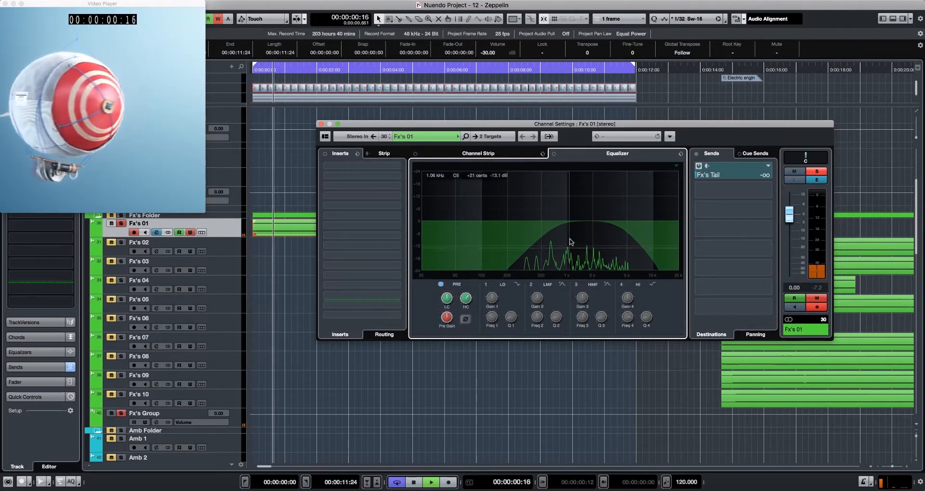
left_click_drag(573, 221, 573, 208)
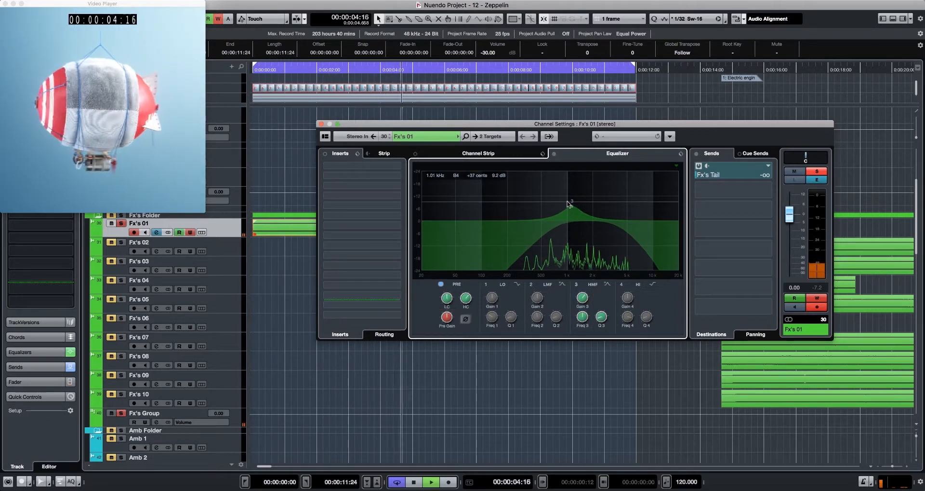
Turn off looping and automation writing, then replay from the start and close the Fx's 01 channel settings.
key("KP_Divide")
key("space")
key("alt+w")
key("space")
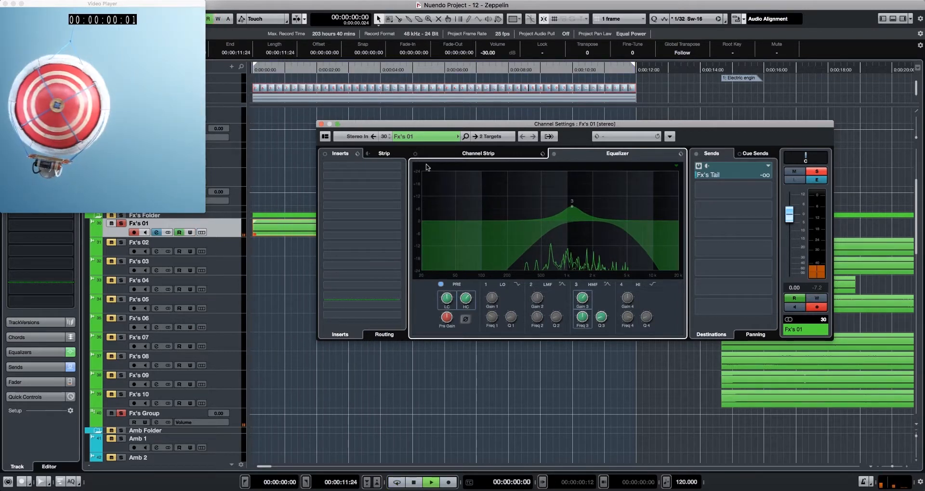
left_click(322, 123)
Move the first Fx's 02 clip to the timeline start, solo its track, and cut away everything after 00:00:11:24.
left_click(733, 245, "shift+super")
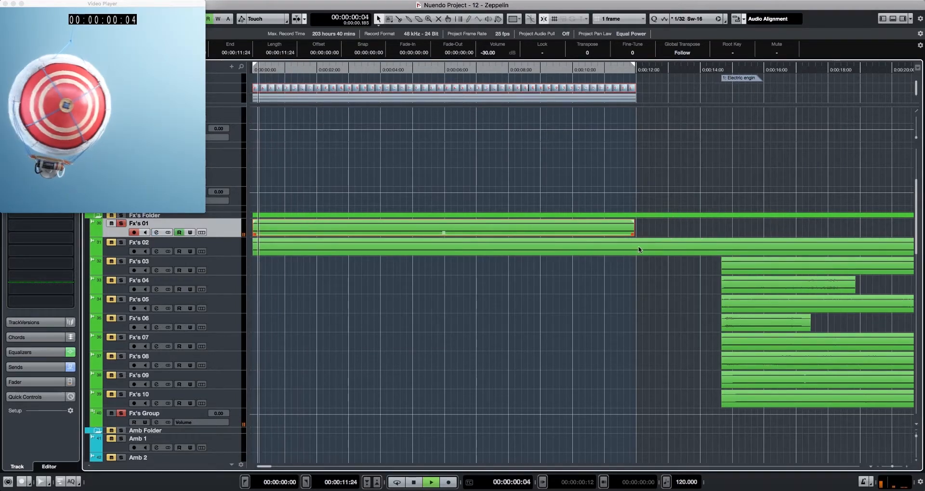
left_click(120, 243)
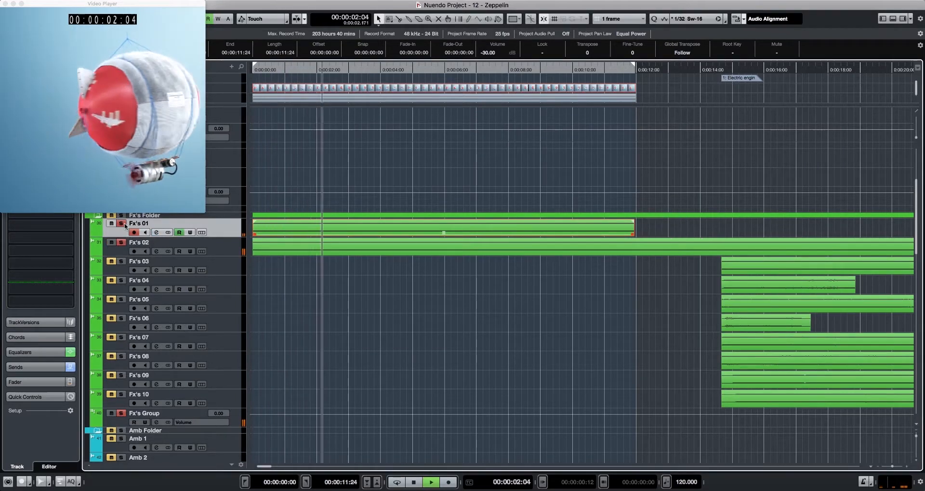
left_click(663, 249)
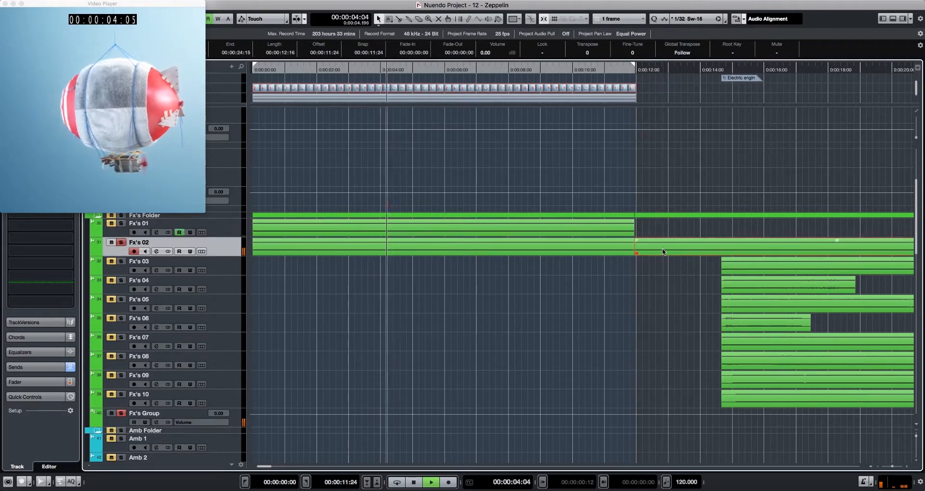
key("Delete")
Loop the Fx's 02 clip with automation writing on, and apply low-cut and high-cut filters in the track's equalizer.
left_click(535, 245)
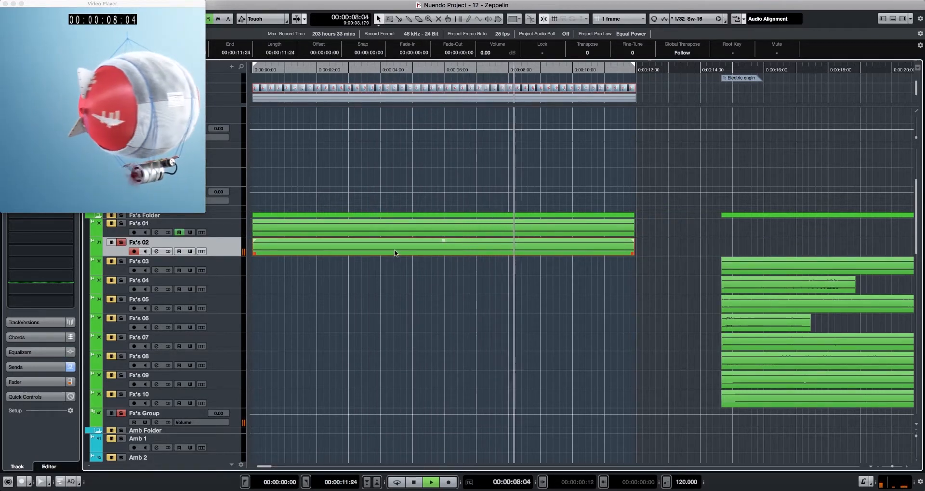
key("w")
key("KP_Divide")
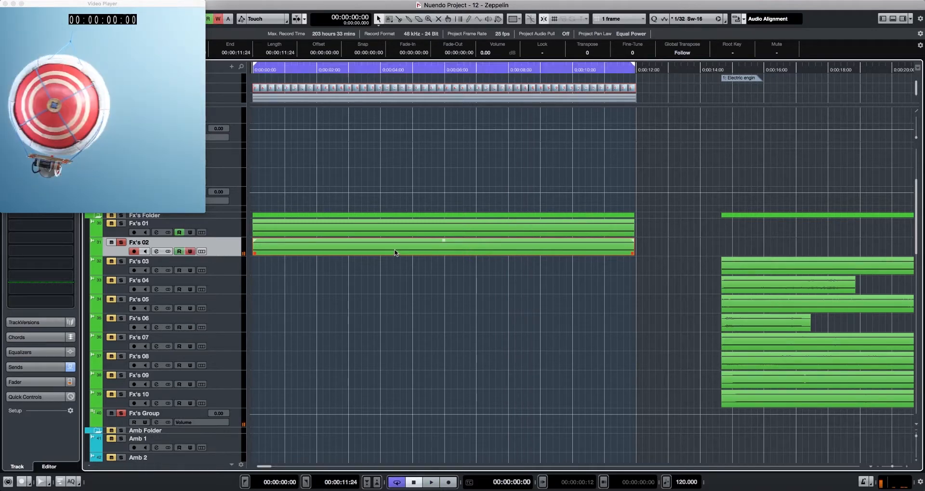
key("e")
key("space")
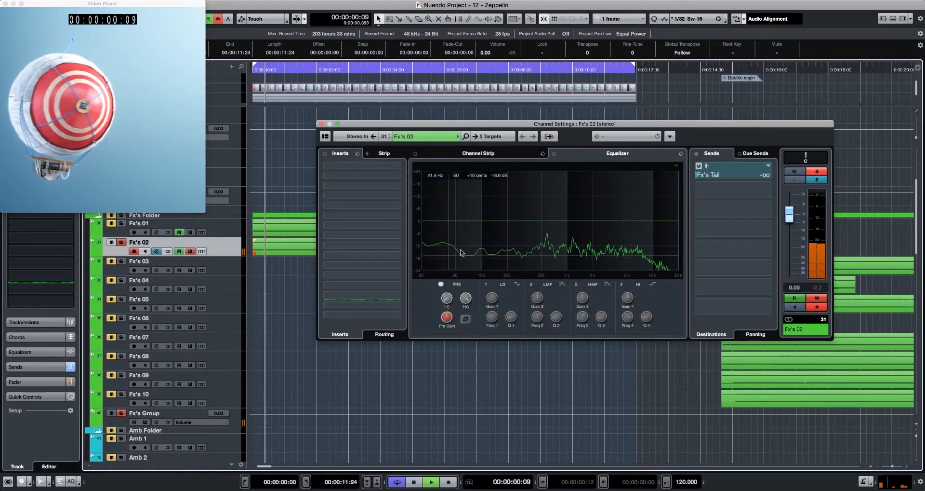
left_click_drag(445, 304, 439, 244)
left_click_drag(467, 297, 465, 319)
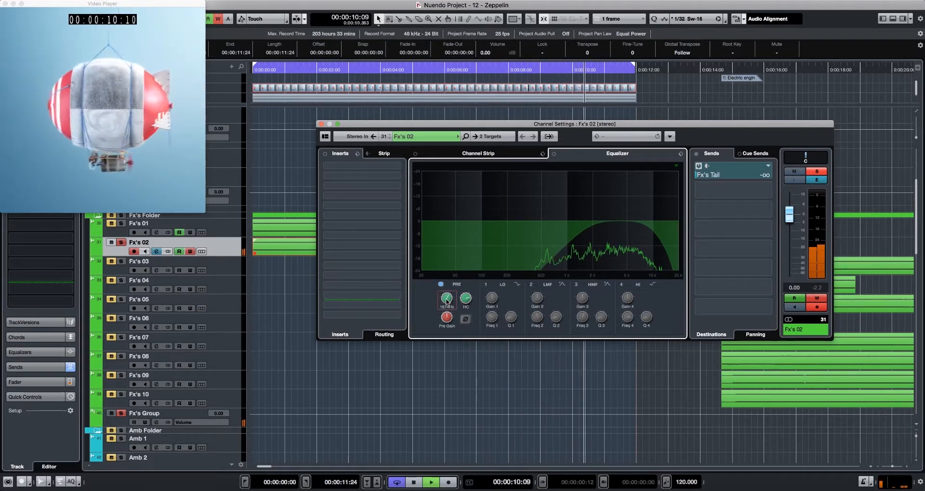
Solo Fx's 01 together with Fx's 02, enlarge the waveforms, and set the Fx's 02 clip volume to -8 dB.
left_click(122, 224)
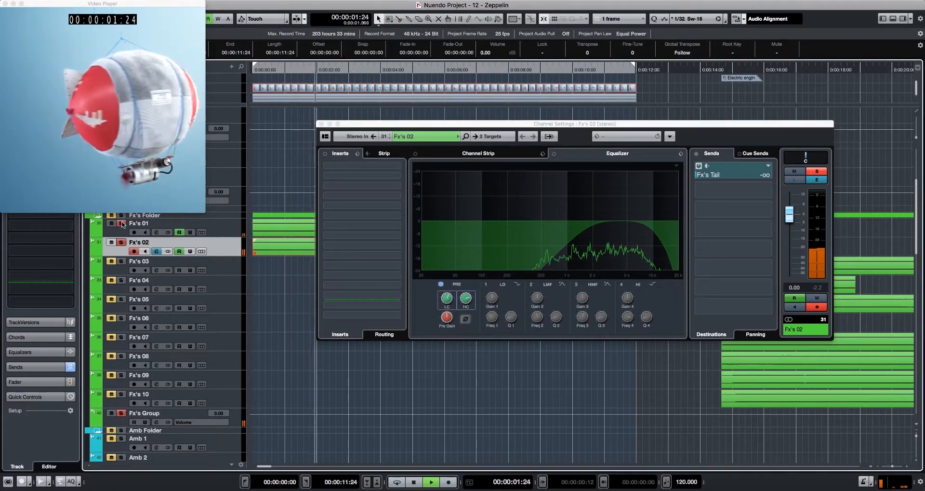
left_click(321, 124)
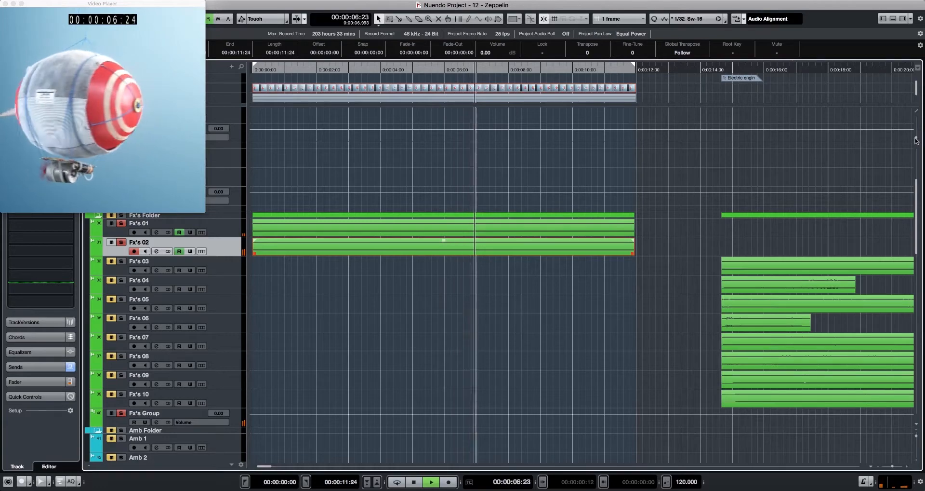
left_click_drag(916, 137, 916, 128)
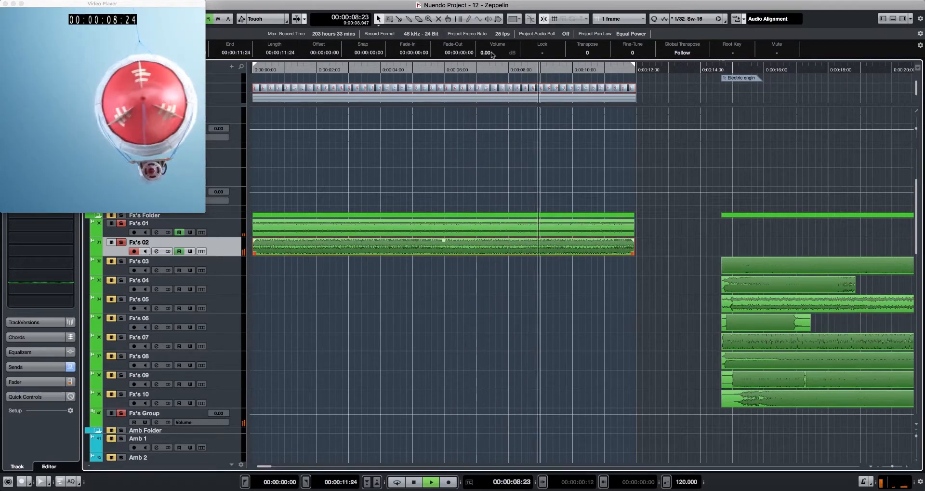
scroll(491, 54, "down", 8)
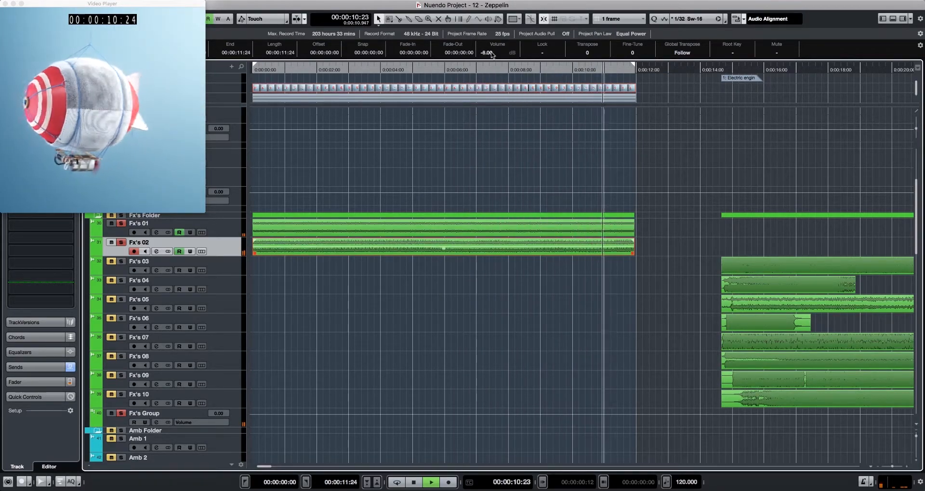
Move the Fx's 03 clip to the timeline start, solo its track, and lower the clip volume to -11 dB.
key("space")
left_click_drag(727, 235, 743, 251)
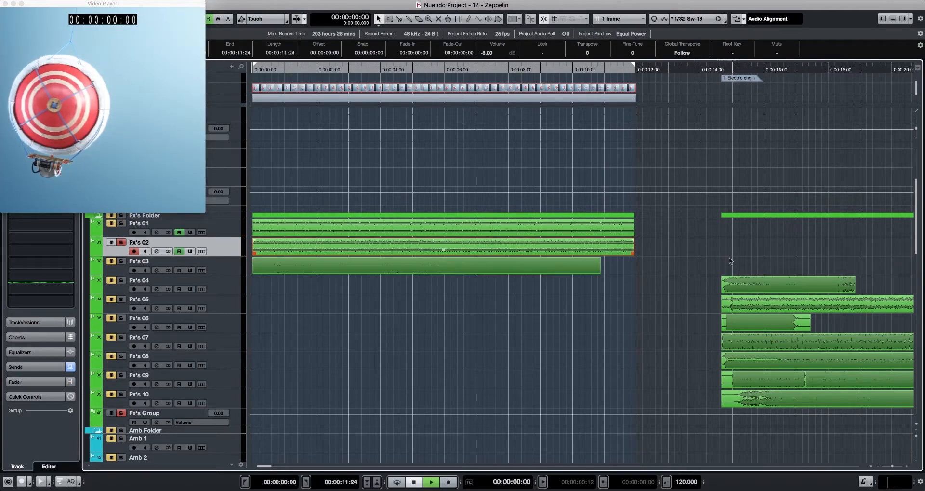
key("space")
left_click(121, 261)
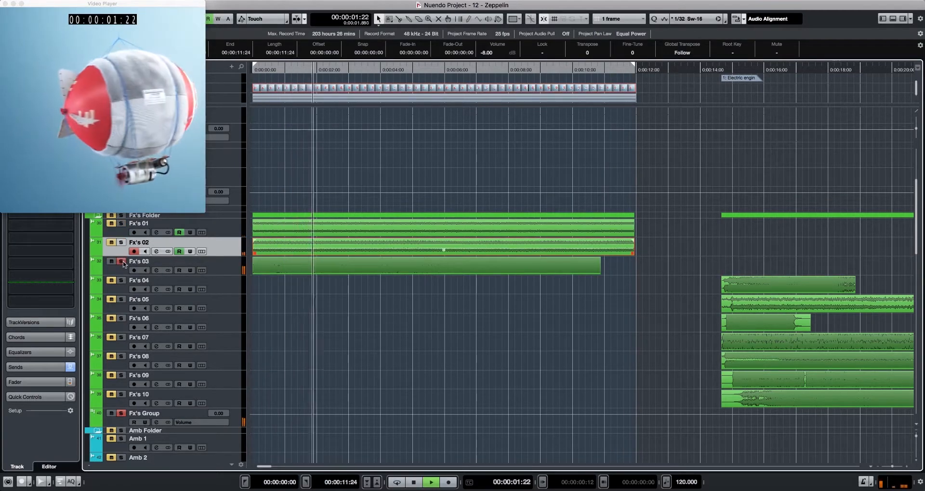
left_click(145, 266)
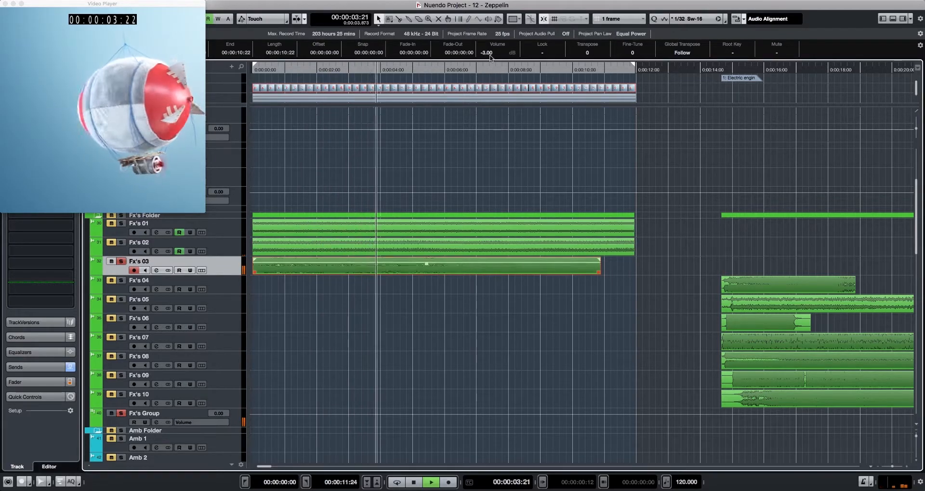
scroll(487, 53, "down", 8)
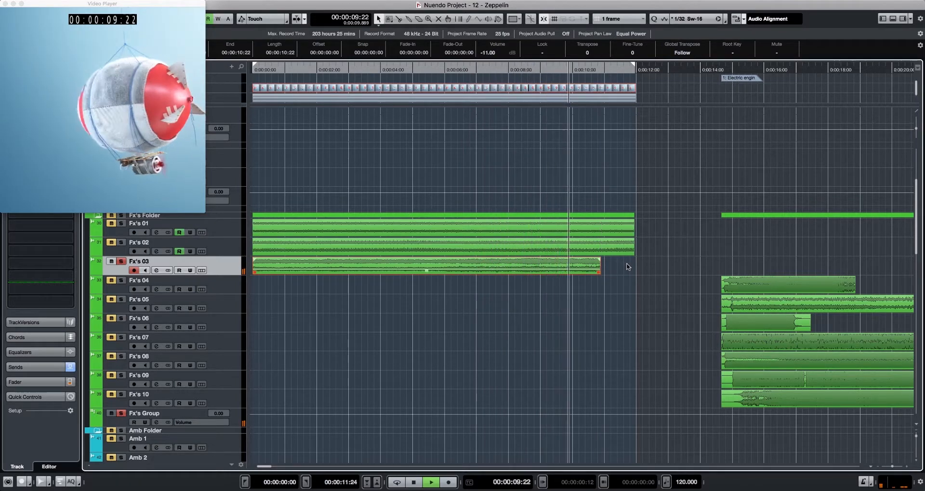
key("space")
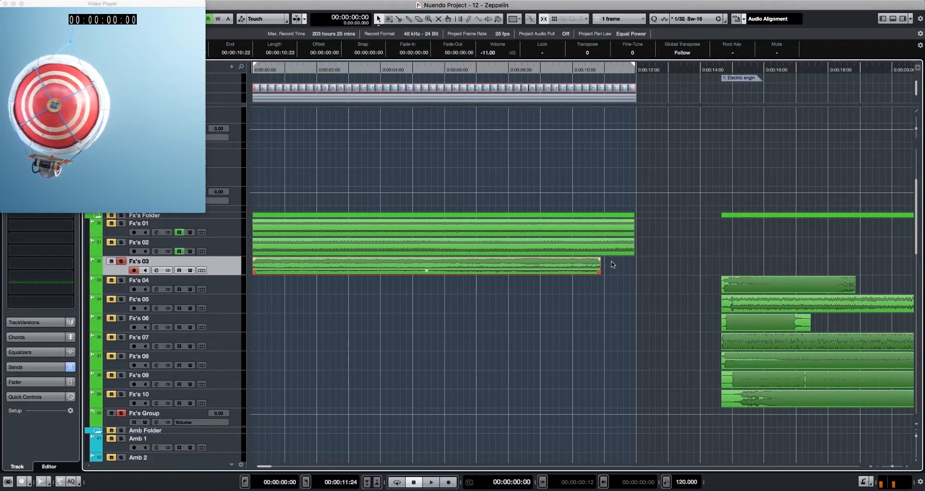
Audition the soloed Fx's 03 clip from the start against the zeppelin video.
left_click_drag(612, 264, 449, 288)
key("space")
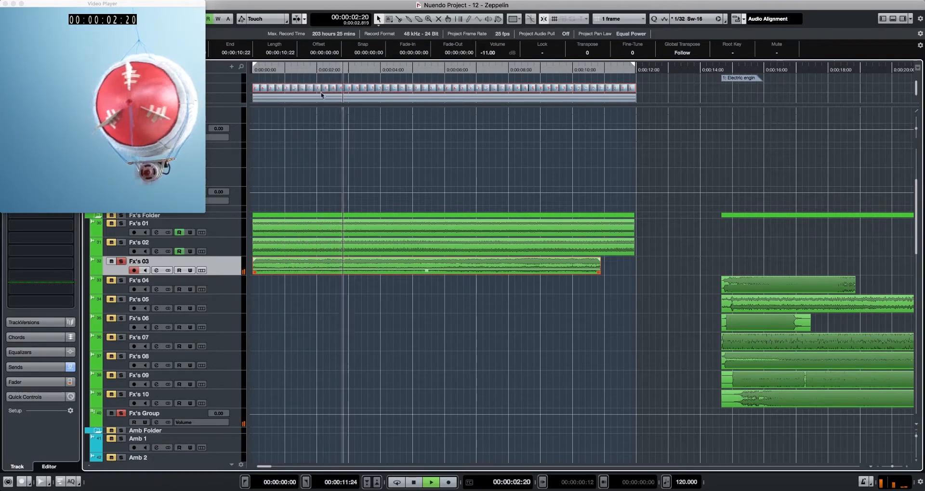
key("space")
left_click_drag(318, 68, 218, 66)
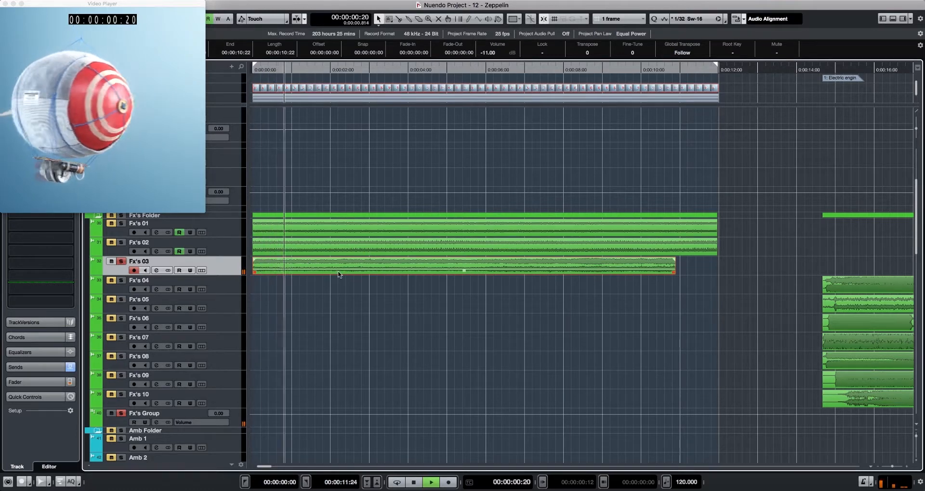
key("space")
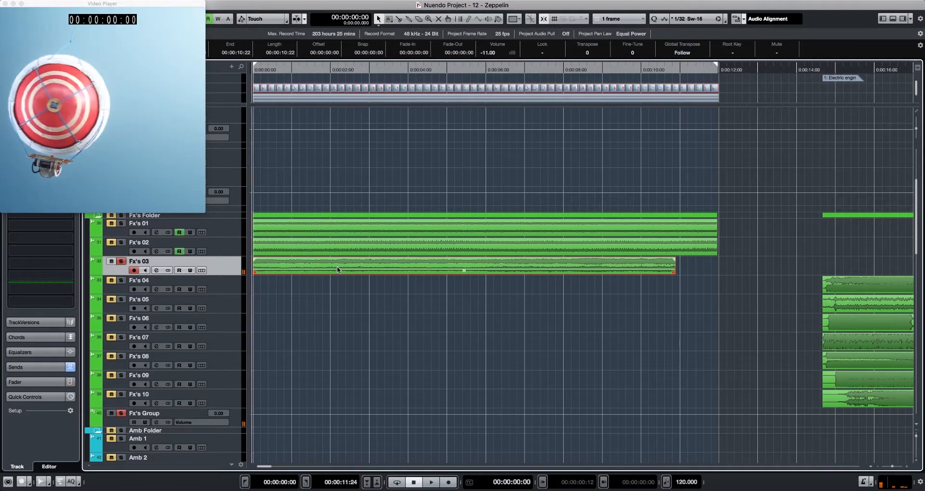
Split the Fx's 03 clip at 00:00:02:08, park the remainder past the video's end, and give the opening piece a 22-frame fade-out.
left_click(310, 269, "alt")
left_click_drag(364, 270, 437, 291)
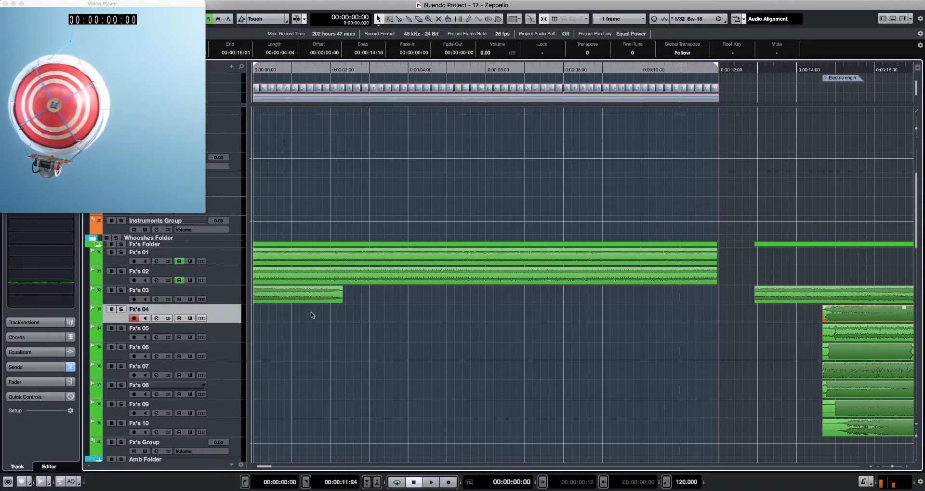
left_click(312, 298)
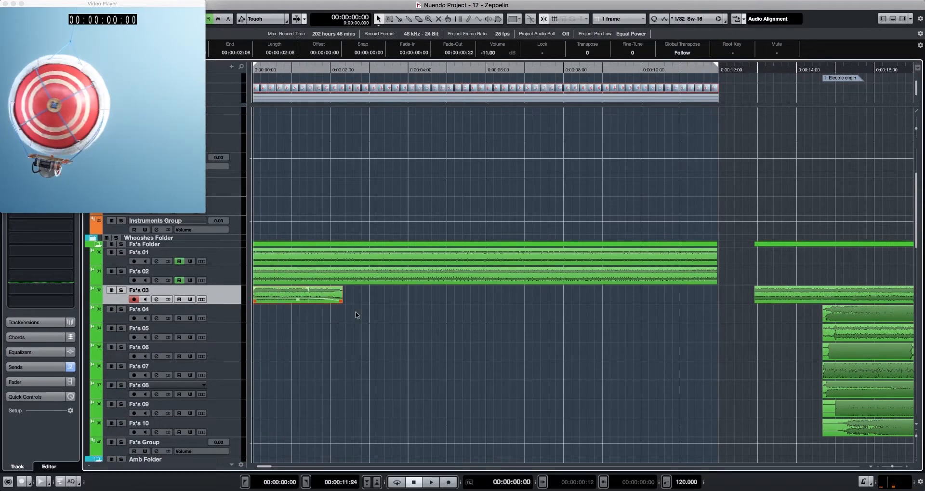
Place a copy on Fx's 04 from 00:00:01:21 to 00:00:06:07 with an 11-frame fade-in, and audition it with Fx's 03 soloed.
key("super+d")
left_click_drag(354, 320, 346, 320)
left_click_drag(413, 319, 494, 322)
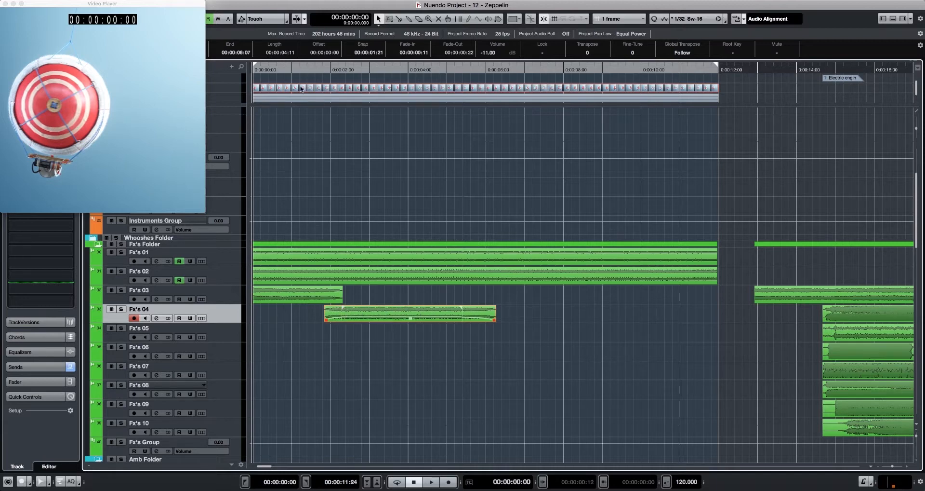
key("space")
key("space")
key("space")
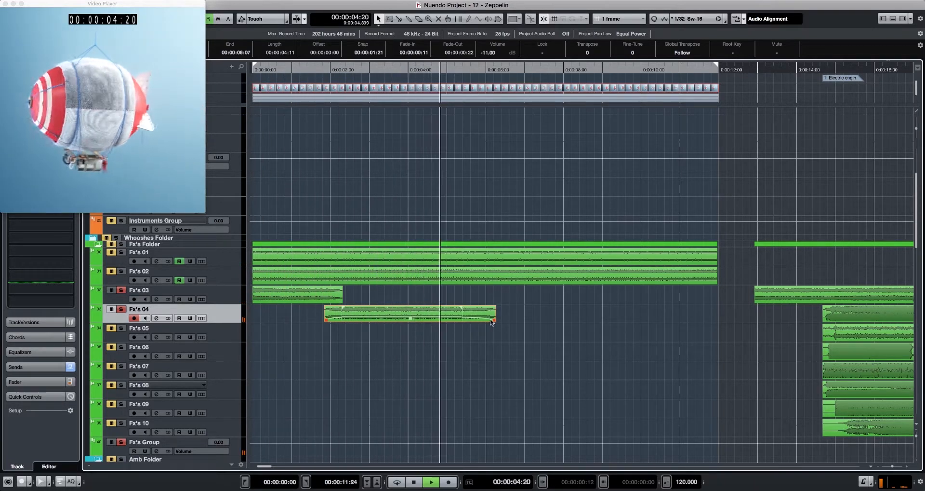
key("space")
Trim a copied engine clip on Fx's 05 to a length of 00:00:04:11 and move it to Fx's 03 at 00:00:05:05.
left_click_drag(300, 296, 586, 340)
left_click(520, 336, "alt")
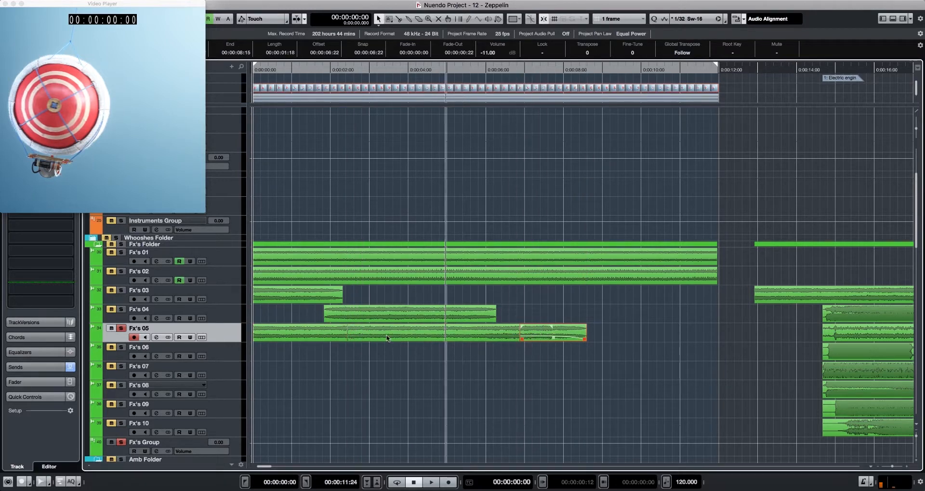
key("Delete")
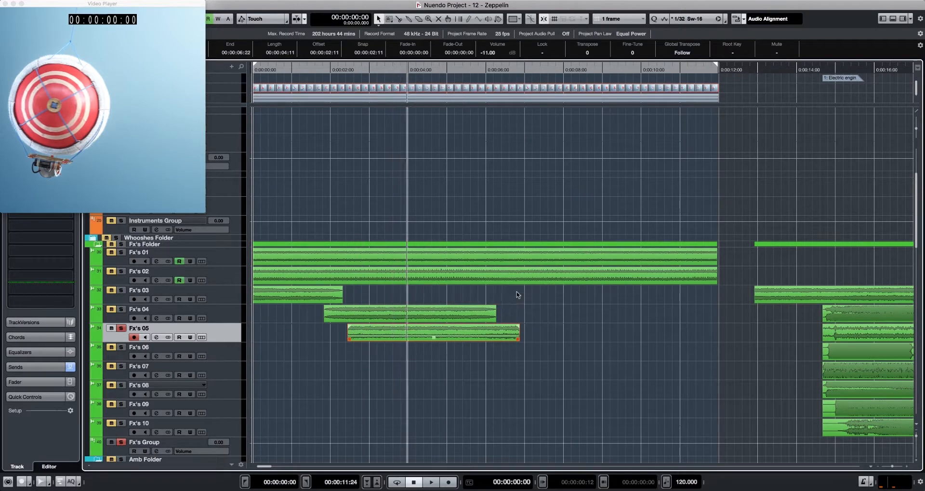
left_click_drag(517, 294, 563, 291)
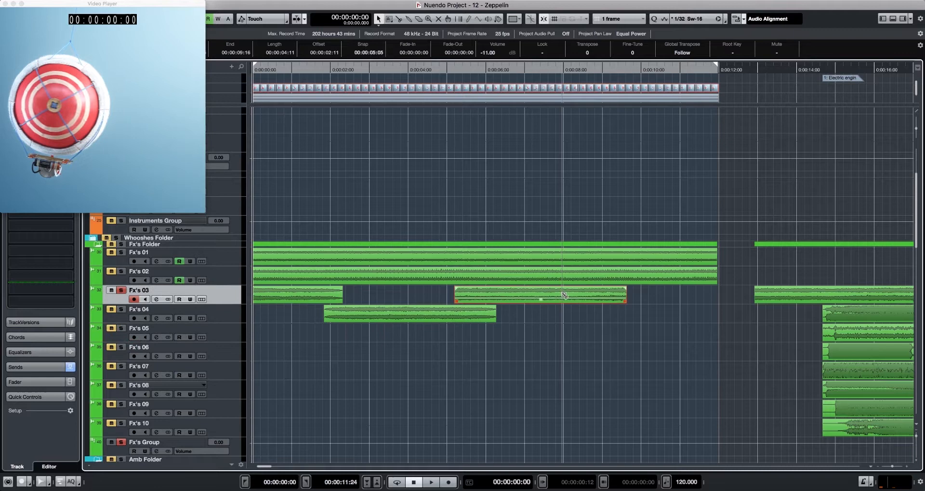
Shorten the second Fx's 03 clip and place a copy on Fx's 04 from 00:00:07:10 to 00:00:10:23.
left_click(592, 294, "alt")
left_click_drag(445, 67, 544, 69)
left_click_drag(566, 313, 595, 322)
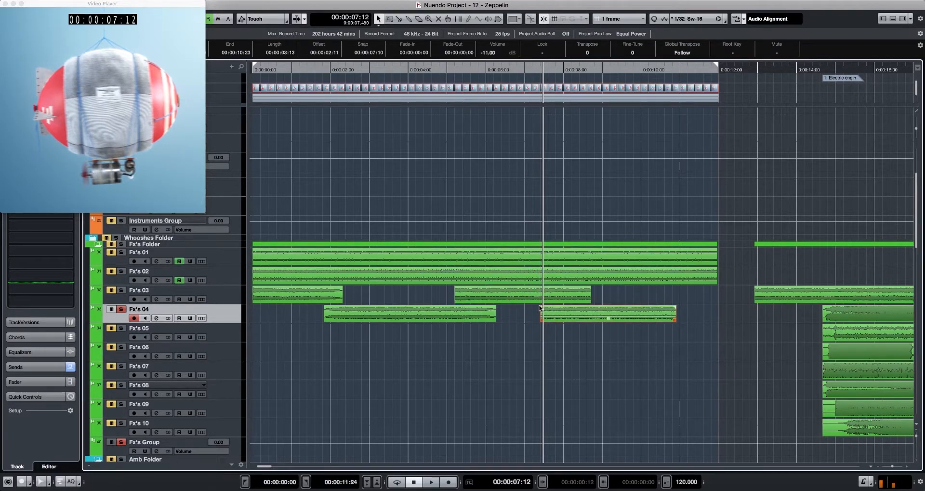
Trim the second Fx's 03 clip to end at 00:00:08:10 with a 20-frame fade-out, and play Fx's 03 and Fx's 04 soloed together.
left_click(580, 297)
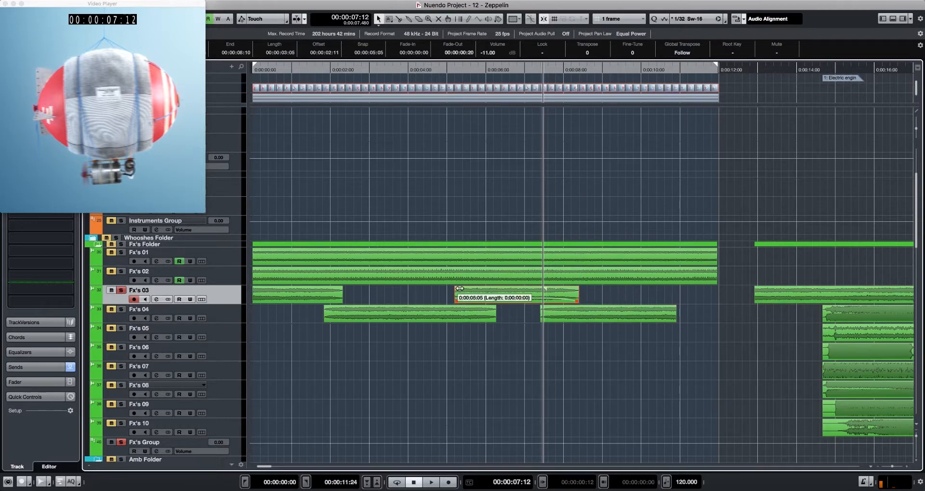
left_click(466, 313)
left_click(439, 341)
key("space")
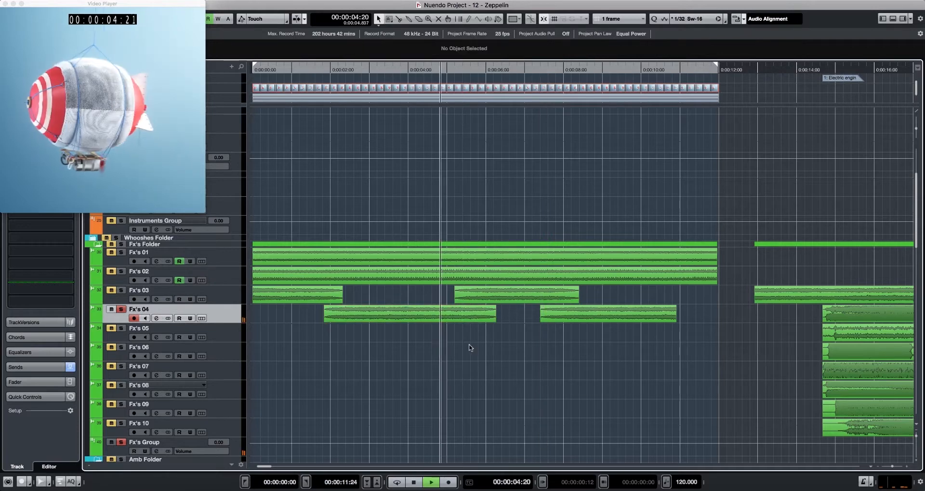
key("space")
left_click(121, 290)
key("space")
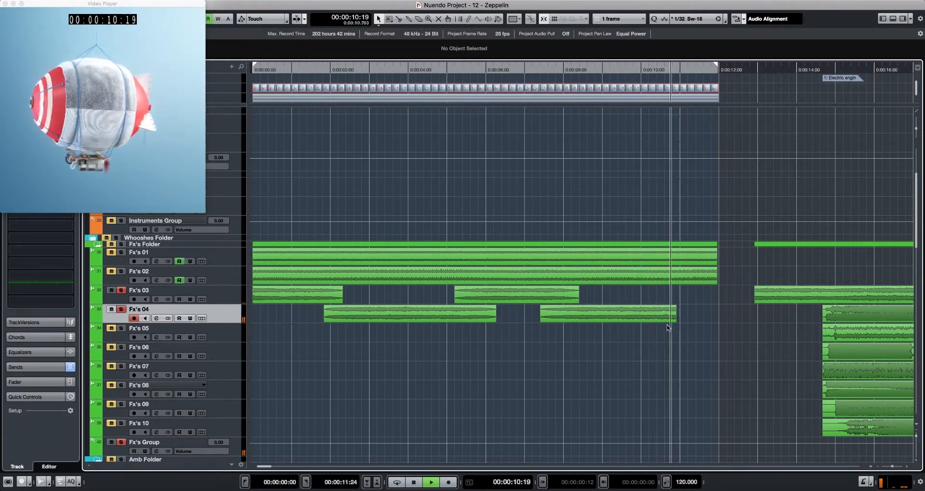
key("space")
Try a copy of the opening Fx's 03 clip at 00:00:10:03 with a 17-frame fade-in, audition it, and delete it.
left_click_drag(299, 295, 689, 295)
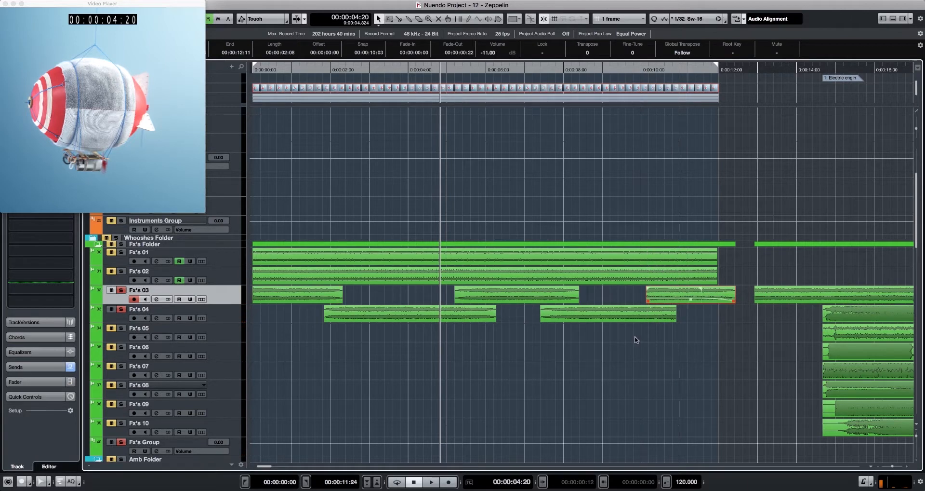
left_click(635, 294)
left_click(647, 288)
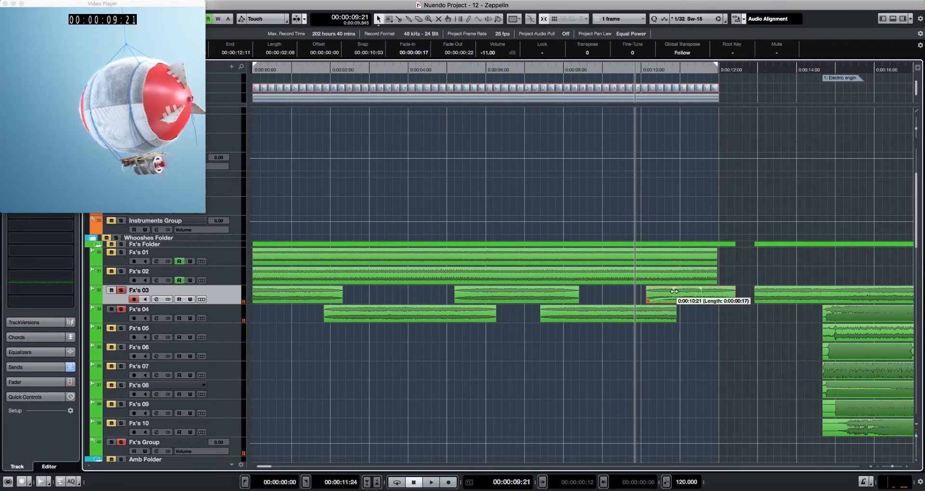
key("space")
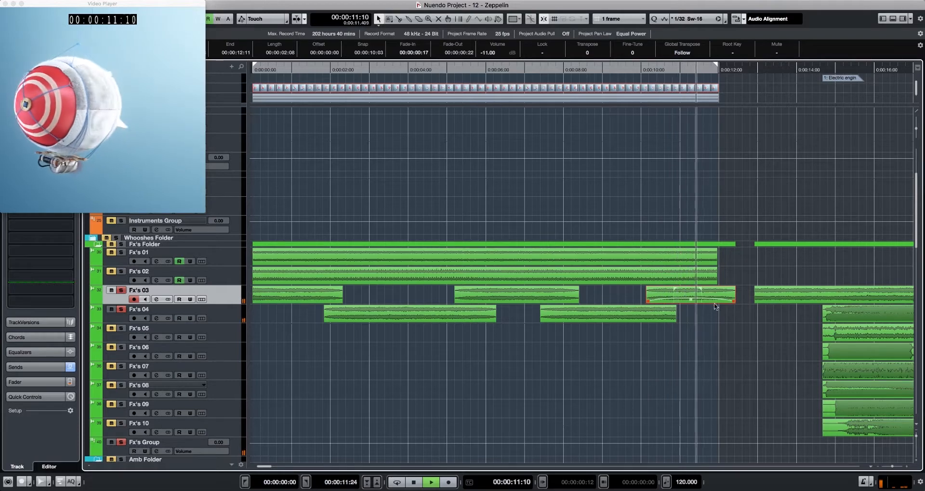
key("space")
key("space")
left_click_drag(743, 295, 705, 297)
key("Delete")
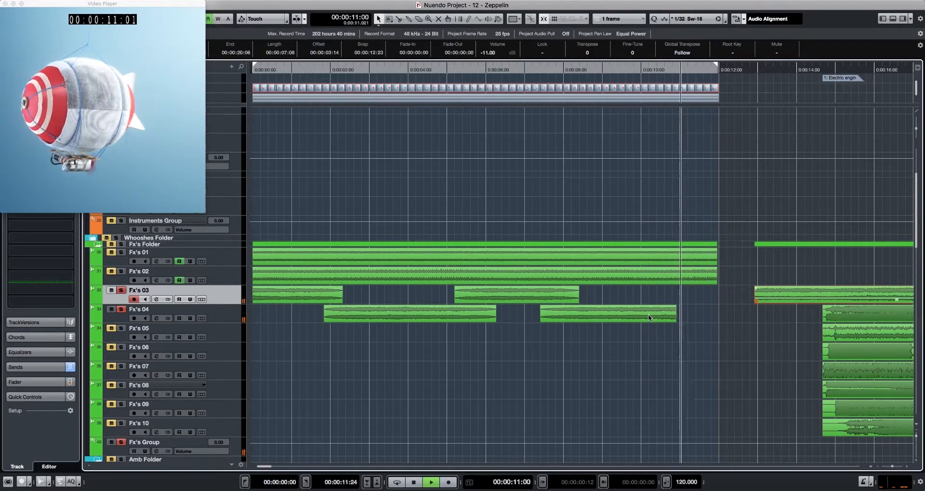
Try a copy of the second Fx's 03 clip at 00:00:09:15 on the same track and audition it.
left_click(648, 313)
key("space")
left_click_drag(541, 292, 698, 291)
key("space")
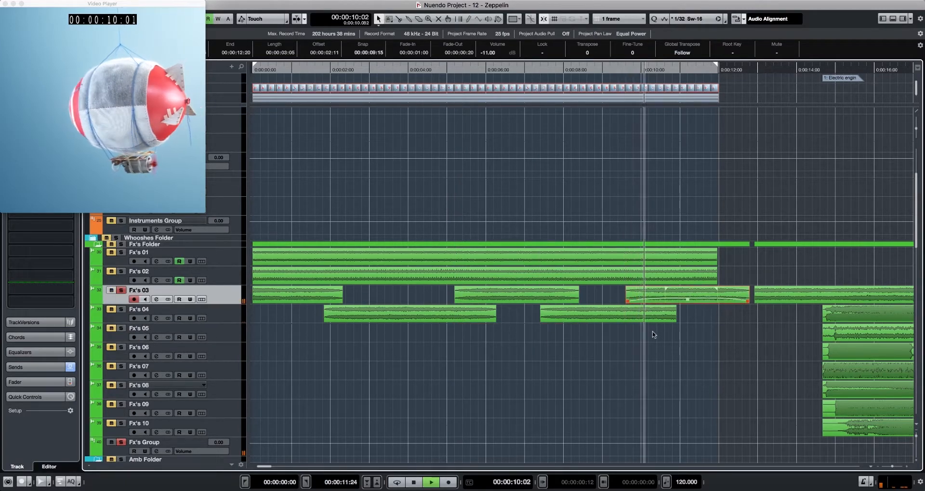
key("space")
Extend the opening Fx's 03 clip to 00:00:03:00, lengthen the first Fx's 04 clip's fade-in to 00:00:01:01, and play back from the start.
key("period")
left_click(121, 309)
key("space")
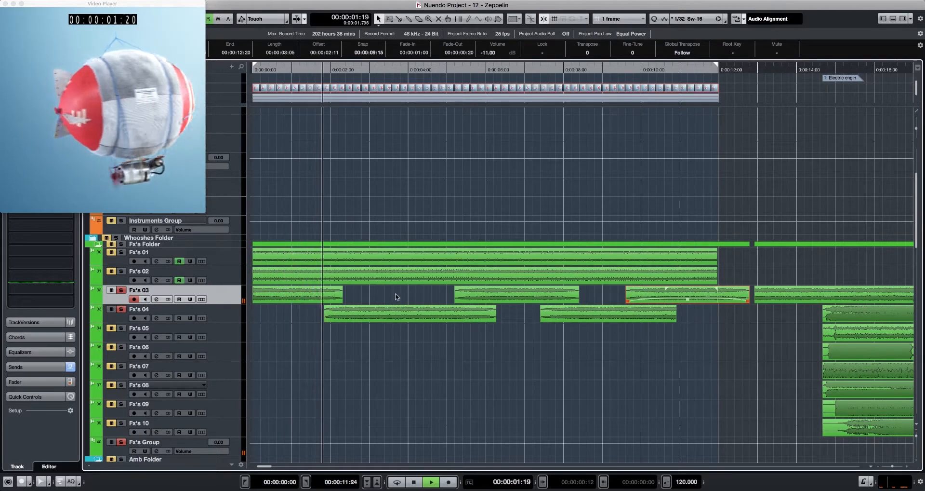
key("space")
key("space")
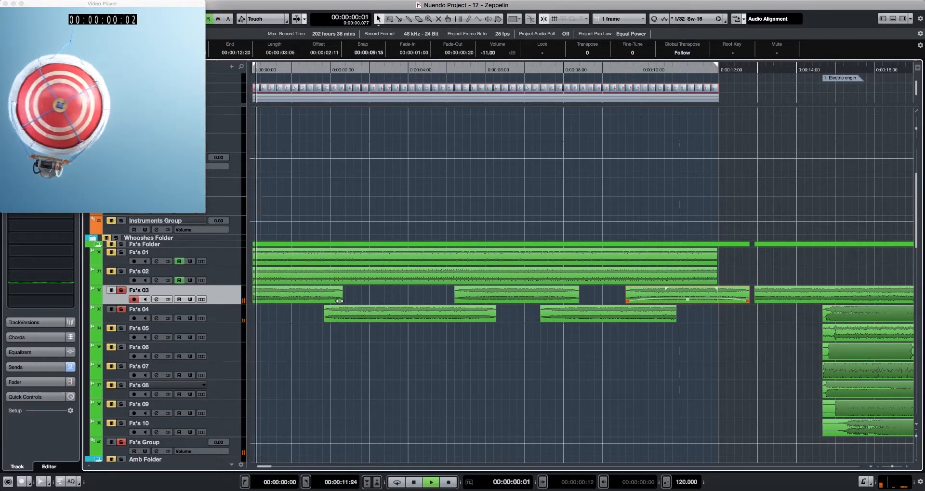
left_click_drag(342, 301, 369, 301)
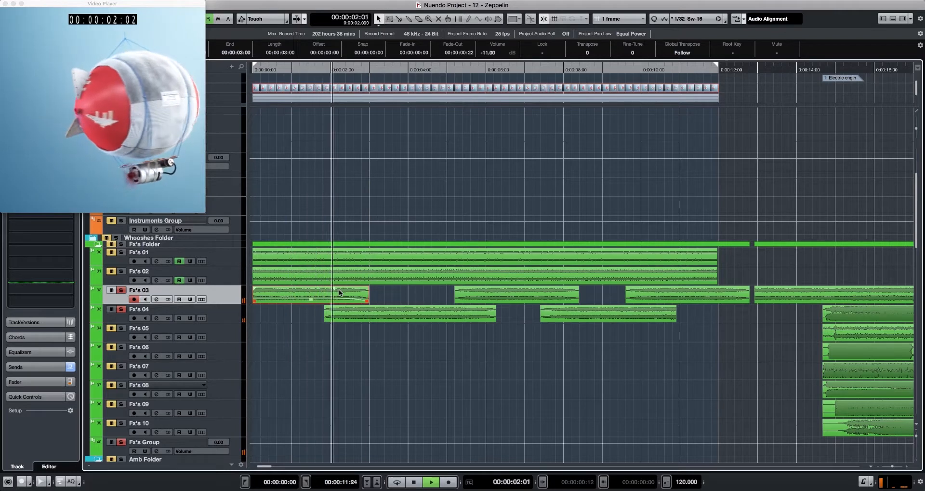
left_click(353, 312)
left_click_drag(342, 308, 365, 308)
key("space")
key("space")
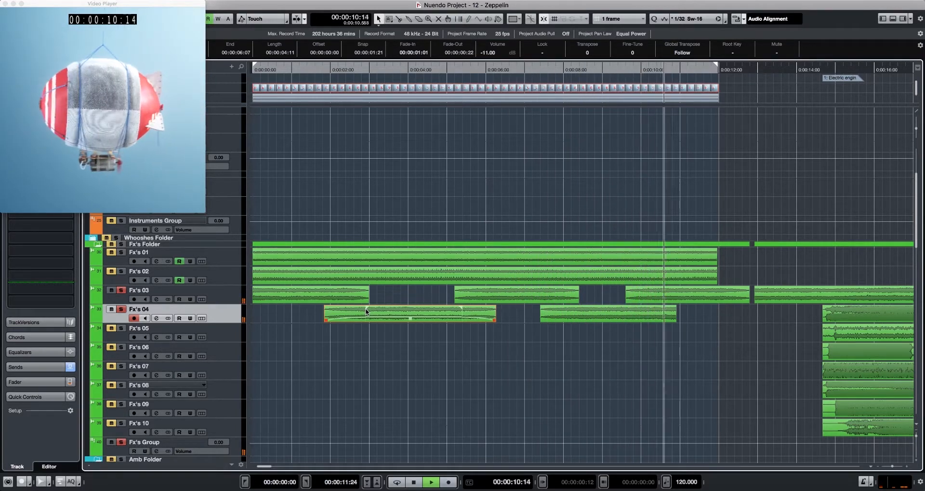
Delete the third Fx's 03 clip, which starts at 00:00:09:15.
key("space")
left_click(698, 300)
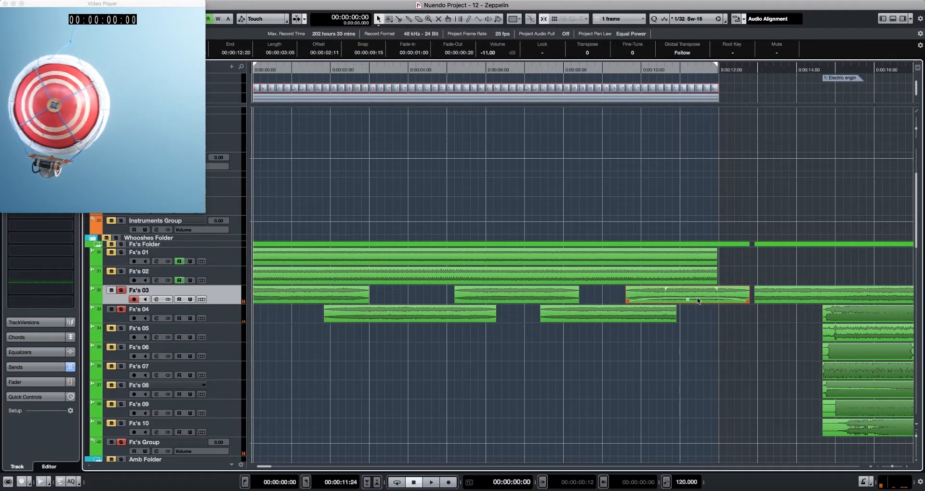
key("l")
key("Delete")
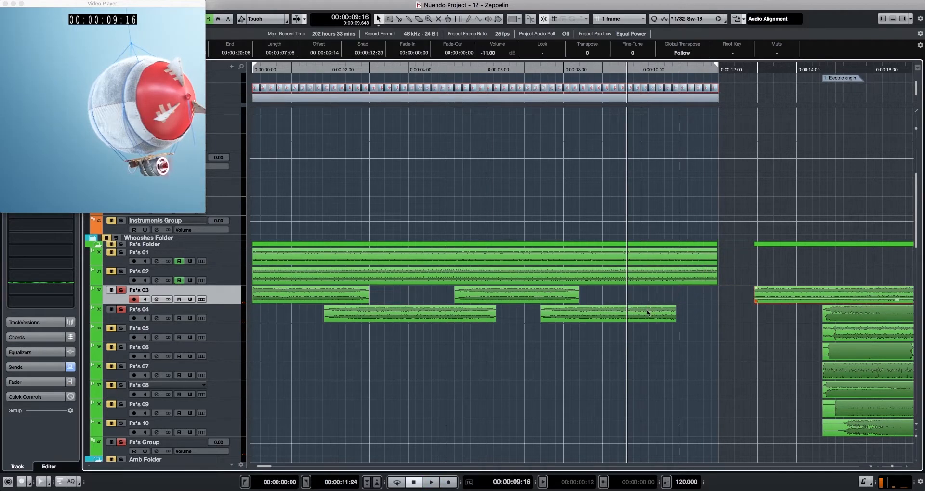
left_click(608, 347)
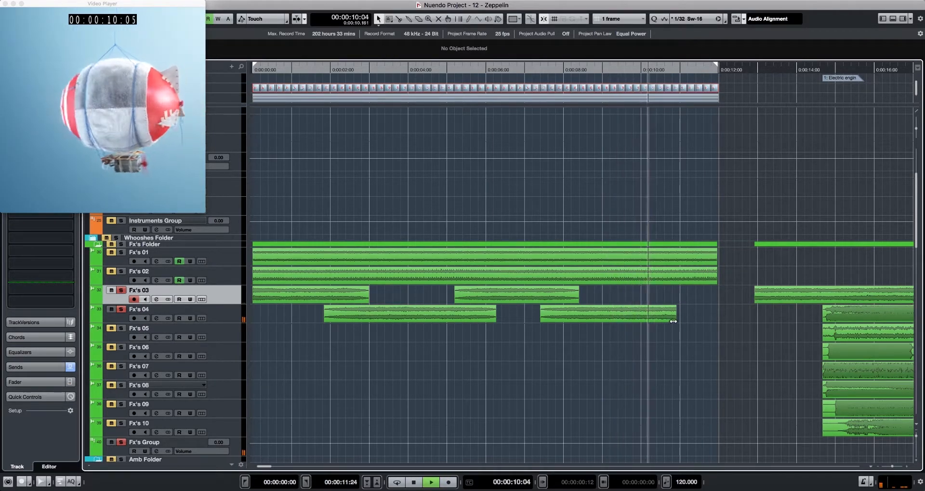
Extend the second Fx's 04 clip to 00:00:11:15 with a 22-frame fade-out, and audition its ending.
left_click_drag(674, 320, 703, 320)
key("space")
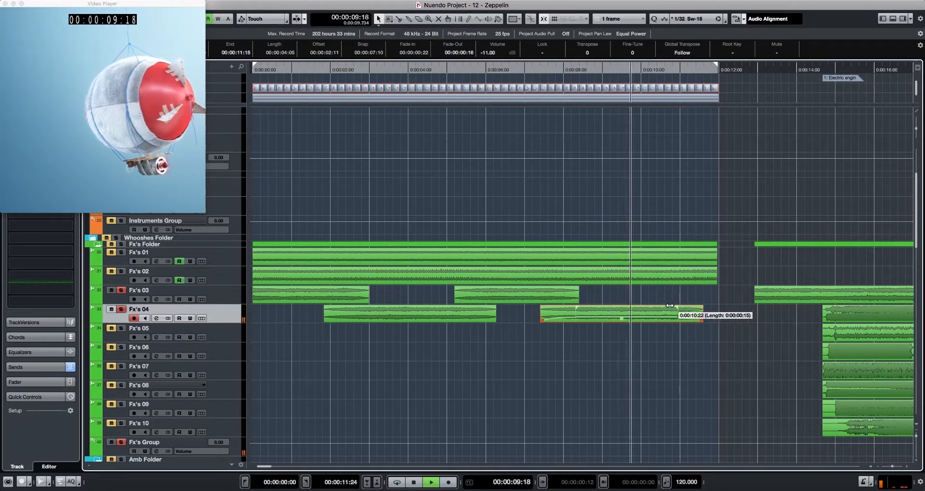
key("space")
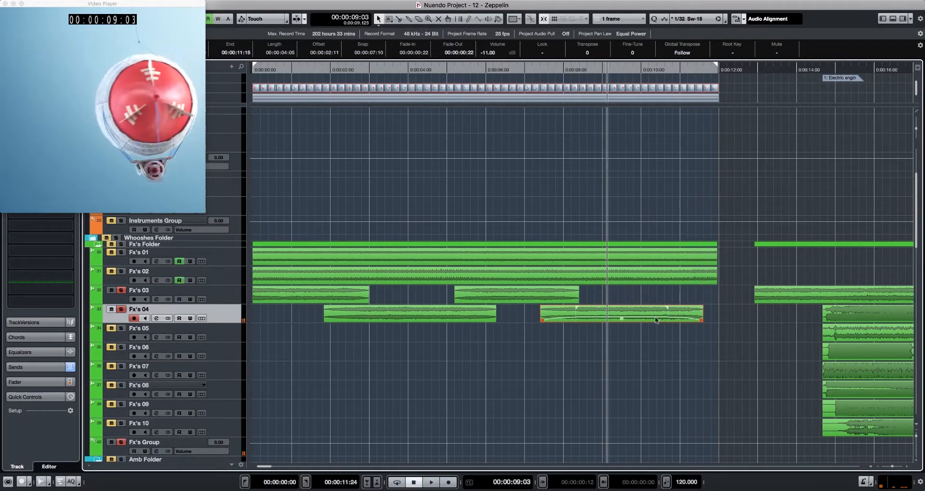
left_click(663, 345)
key("space")
key("space")
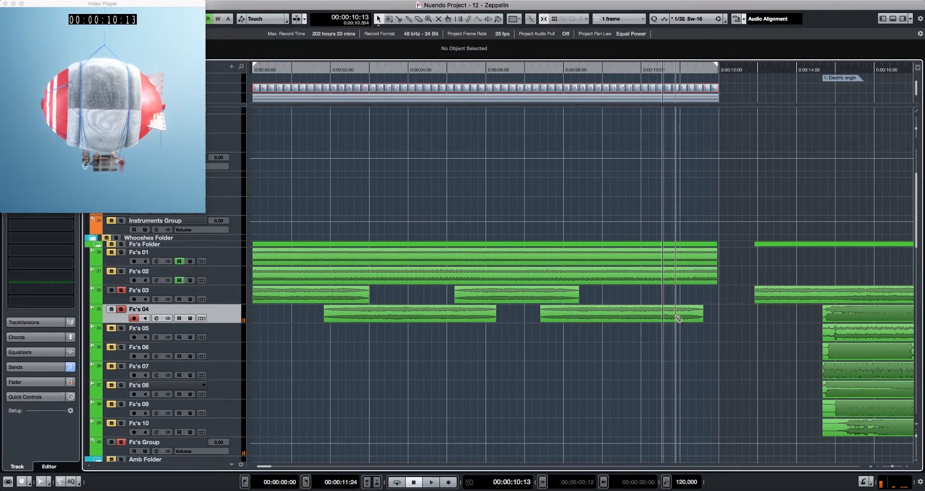
Split the second Fx's 04 clip just before 00:00:11:00, delete the excess, and play the shortened ending.
left_click(676, 319, "alt")
key("Delete")
key("space")
key("space")
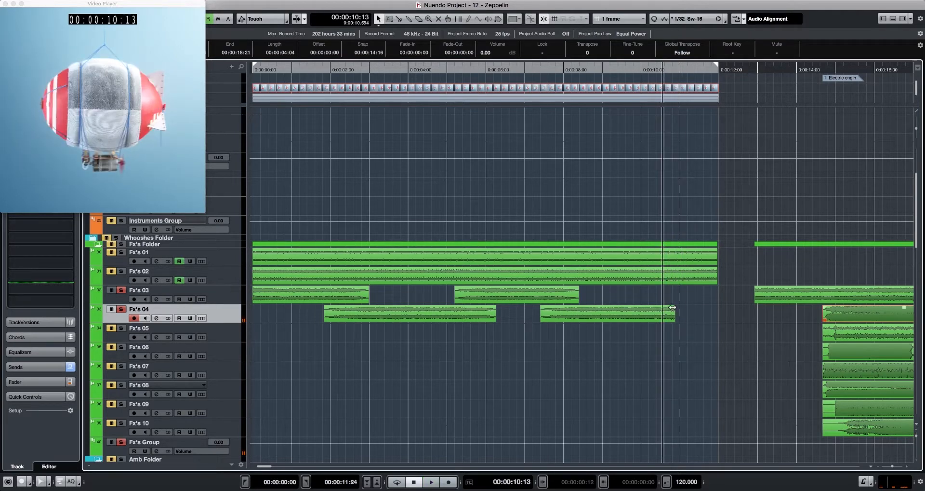
Copy the second Fx's 03 clip to about 00:00:10:00, audition it, then split the copy at the video's end and delete the excess.
left_click_drag(523, 299, 638, 301)
left_click(625, 355)
key("space")
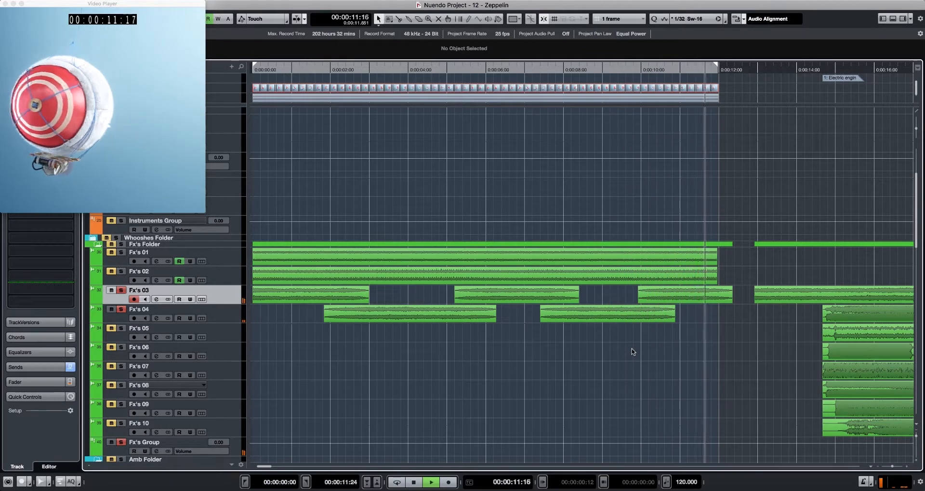
key("space")
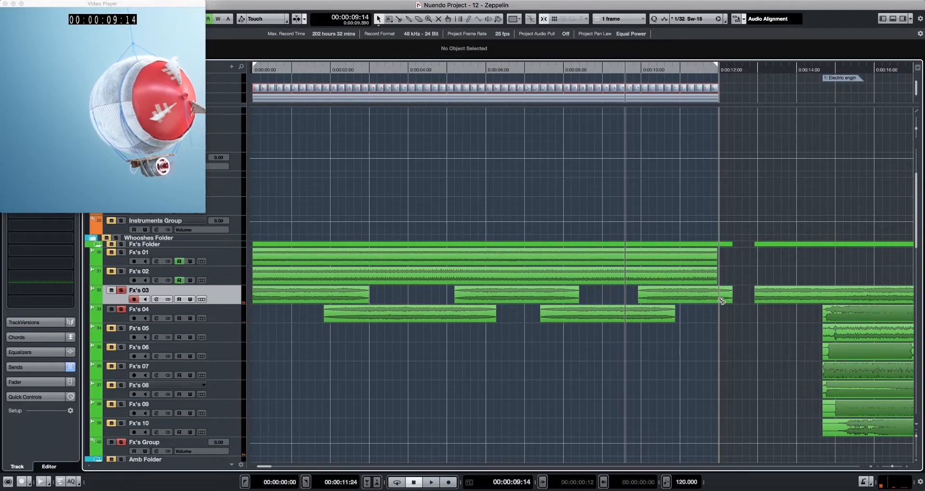
left_click(723, 300)
key("Delete")
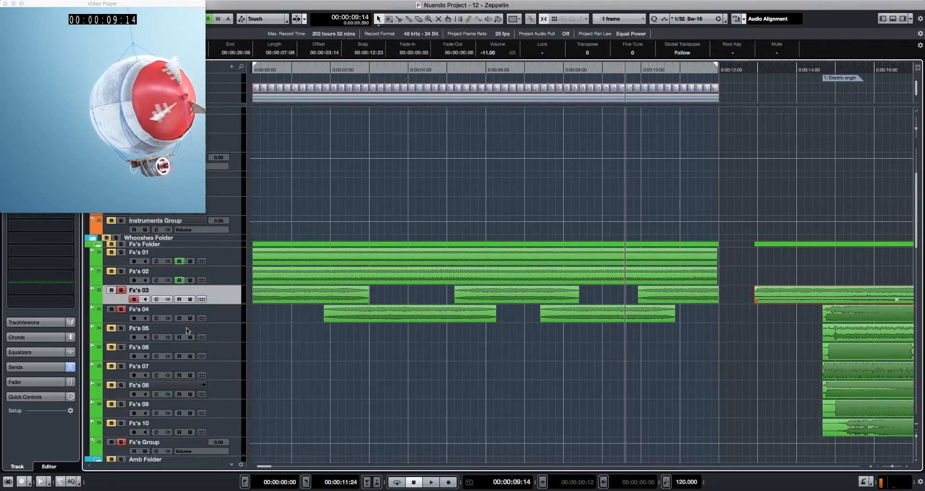
Play the full sequence from the start, including a pass with Fx's 01 and Fx's 02 soloed alongside Fx's 03 and Fx's 04.
key("Home")
key("space")
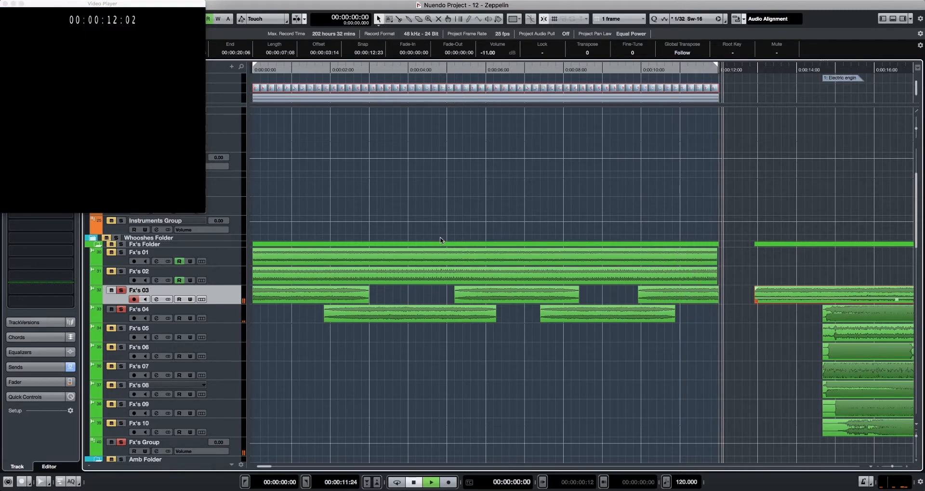
key("space")
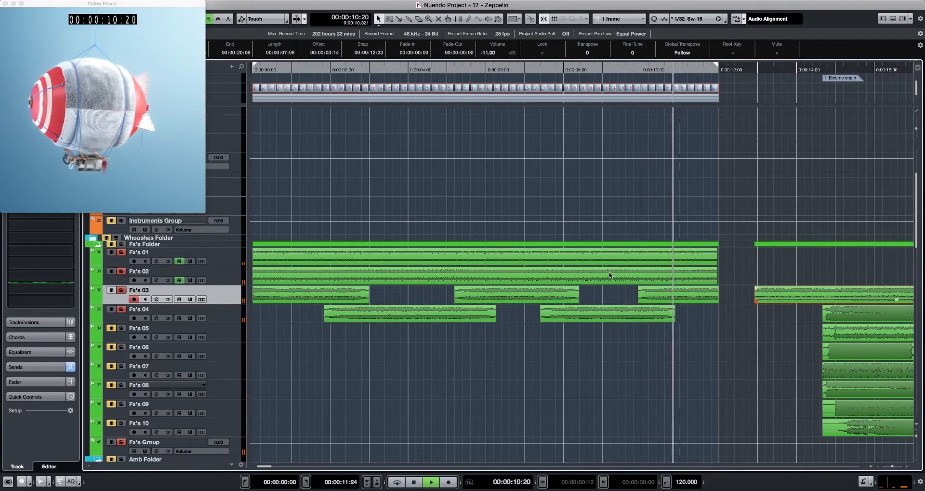
key("space")
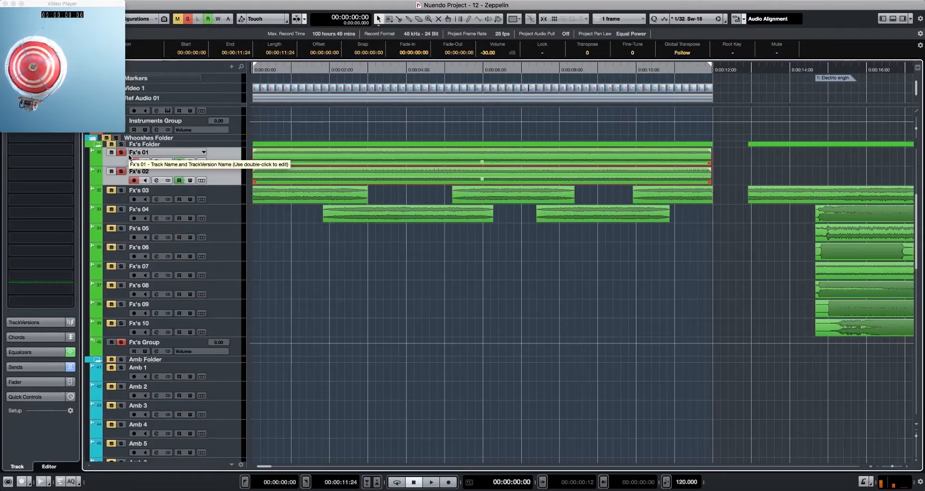
Move the full-length Fx's 01 and Fx's 02 clips down to the Amb 1 and Amb 2 tracks, keeping their start time.
left_click(736, 155)
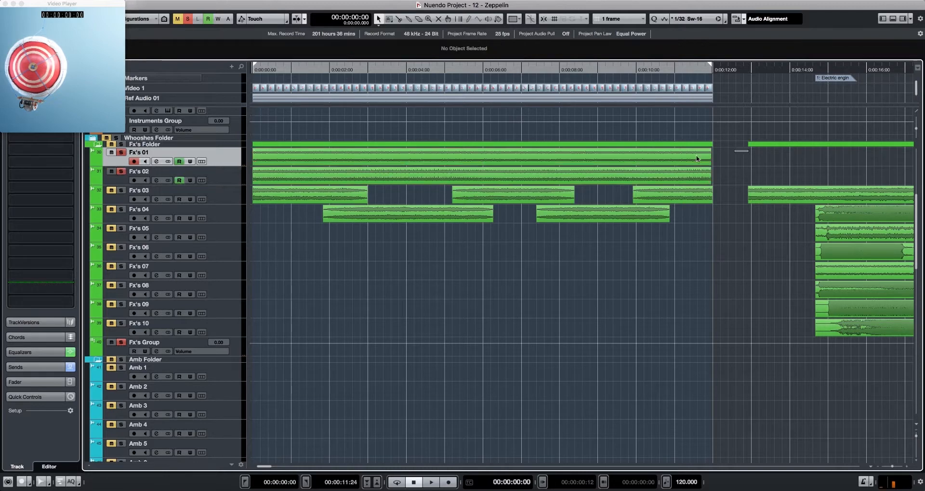
left_click_drag(676, 174, 653, 384)
scroll(579, 386, "down", 4)
Insert the Hematohm_VST2MachO effect in the first insert slot of the Amb Group channel.
left_click(237, 418)
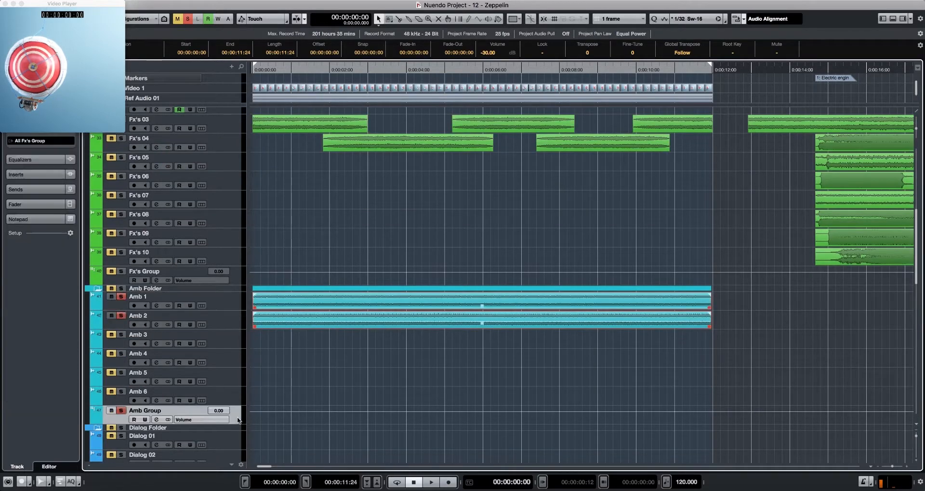
key("e")
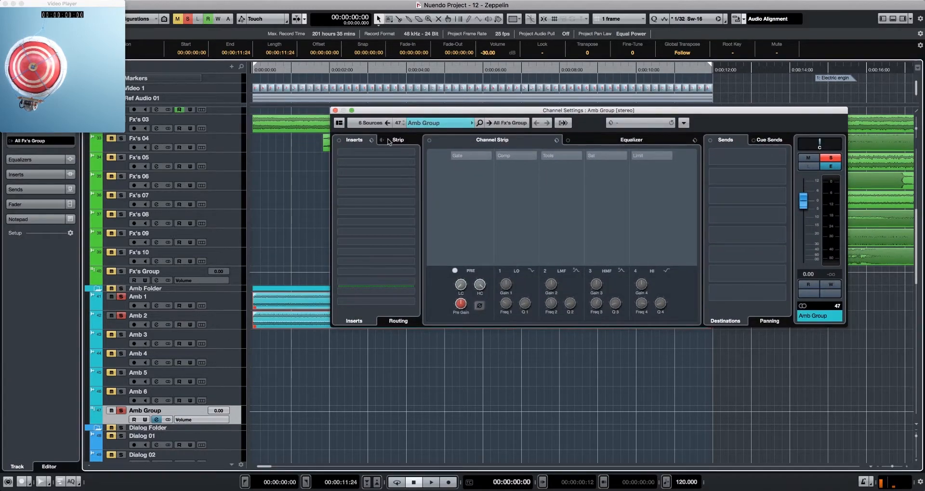
left_click(387, 153)
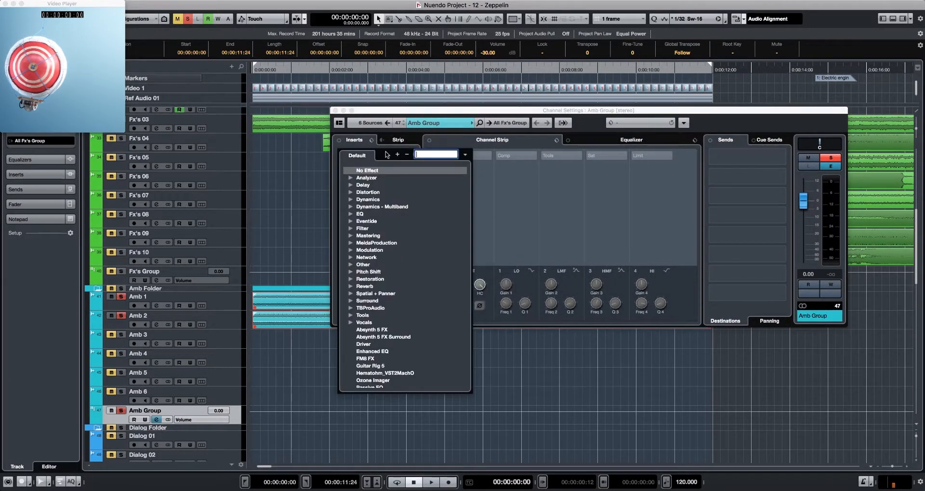
key("Return")
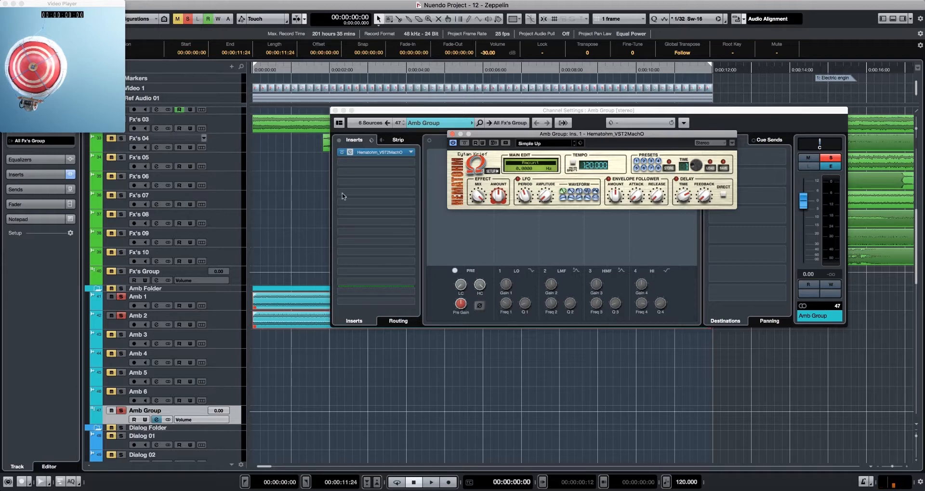
Record automation of the Hematohm Amount during playback, display its enlarged automation lane under Amb Group, and close the plug-in and channel windows.
key("space")
mouse_move(496, 198)
left_mouse_down()
mouse_move(497, 205)
mouse_move(497, 187)
mouse_move(498, 197)
left_mouse_up()
key("space")
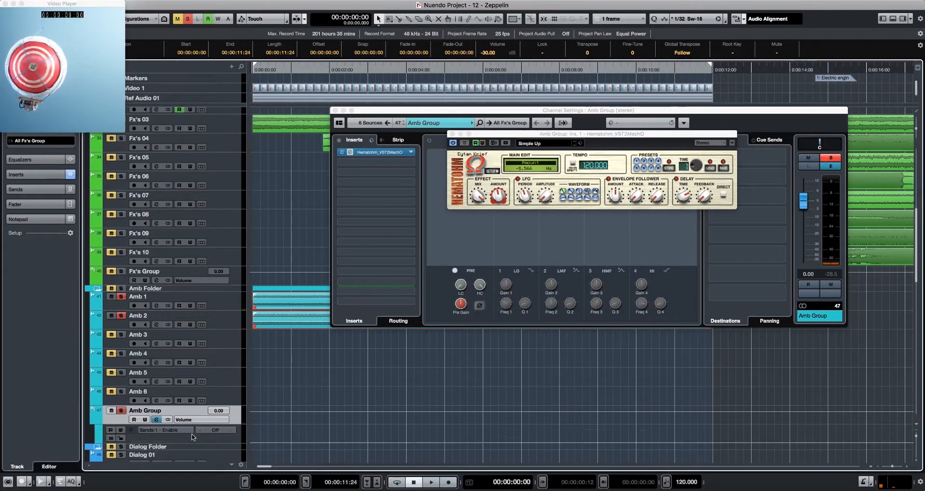
left_click_drag(210, 482, 211, 433)
left_click(453, 133)
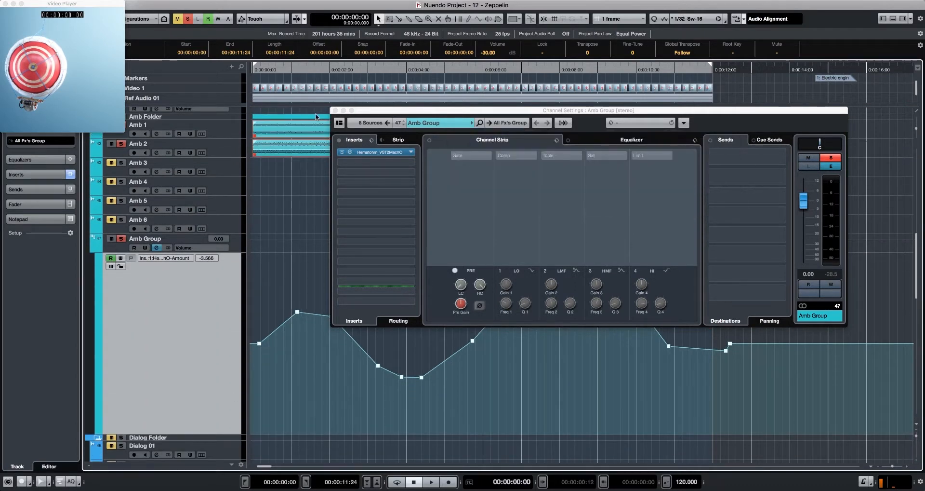
left_click(335, 111)
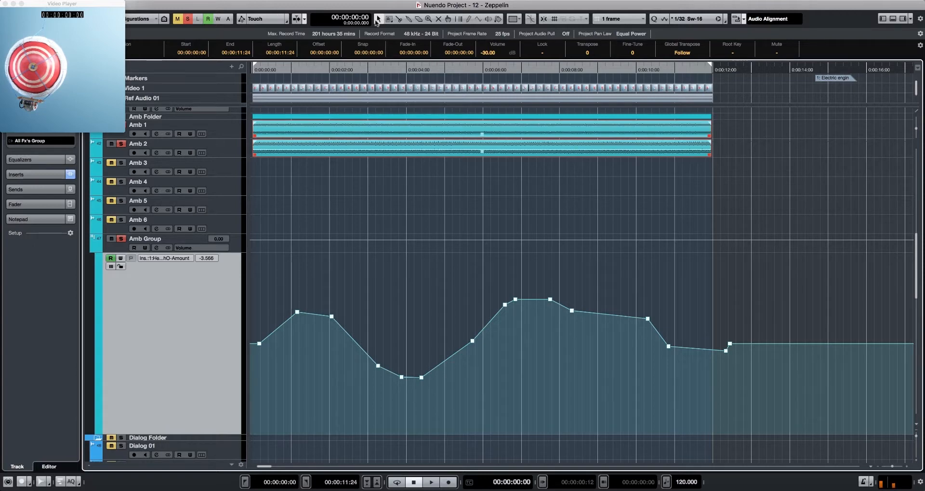
Replace the Hematohm Amount automation with a wide two-peak sine curve from the start to about 00:00:12:00.
left_click(478, 19)
left_click(506, 56)
left_click_drag(273, 346, 419, 367)
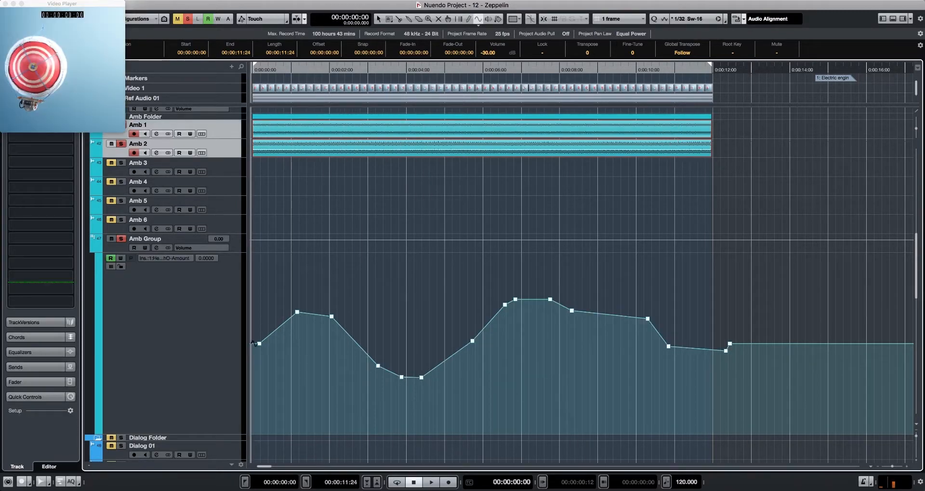
left_click_drag(273, 344, 402, 362)
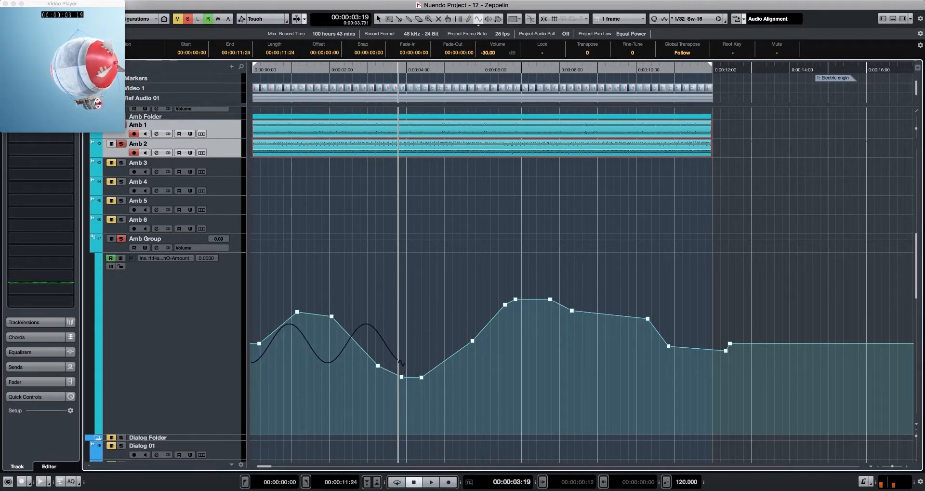
left_click_drag(403, 364, 722, 381)
key("1")
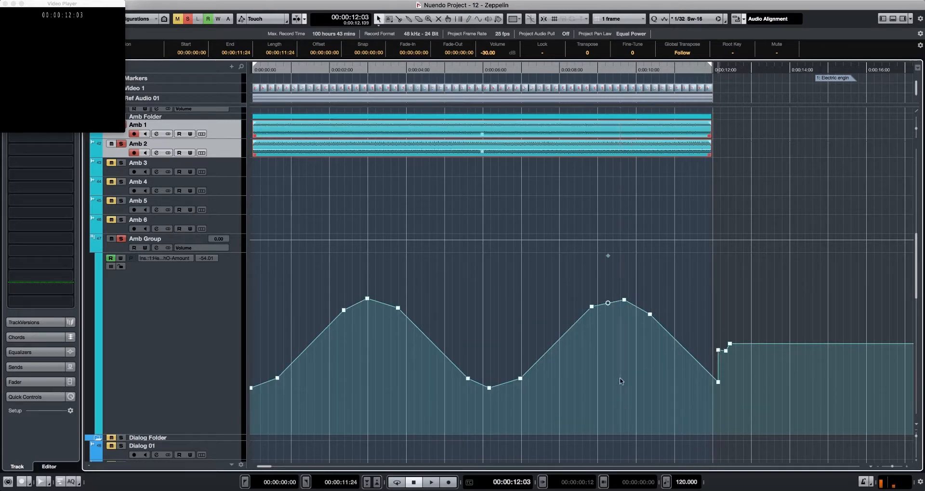
Delete the sine curve's opening points before the first peak and shift the remaining Amount points earlier to begin at 00:00:00:16.
left_click_drag(757, 276, 250, 419)
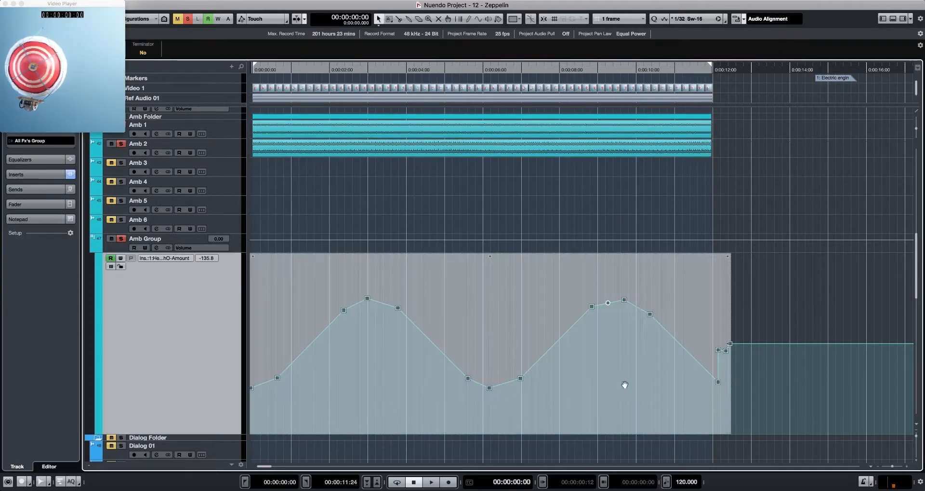
left_click_drag(597, 389, 568, 388)
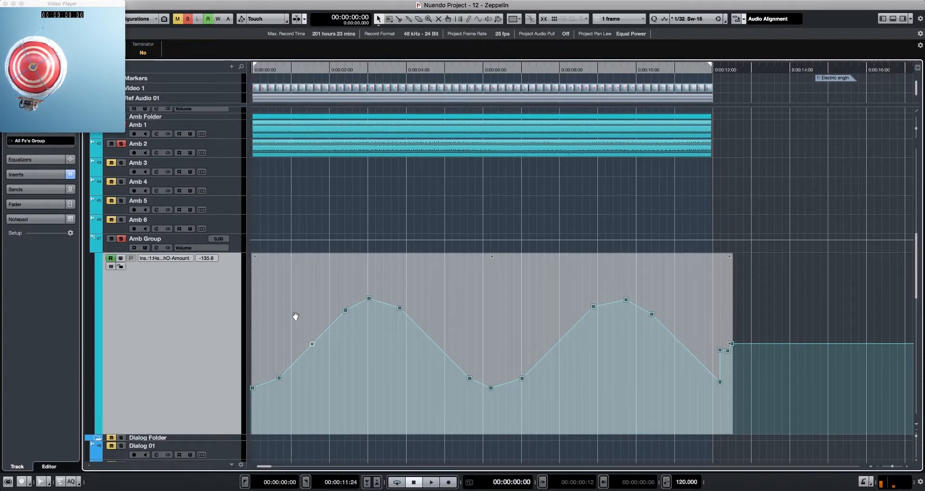
left_click(846, 297)
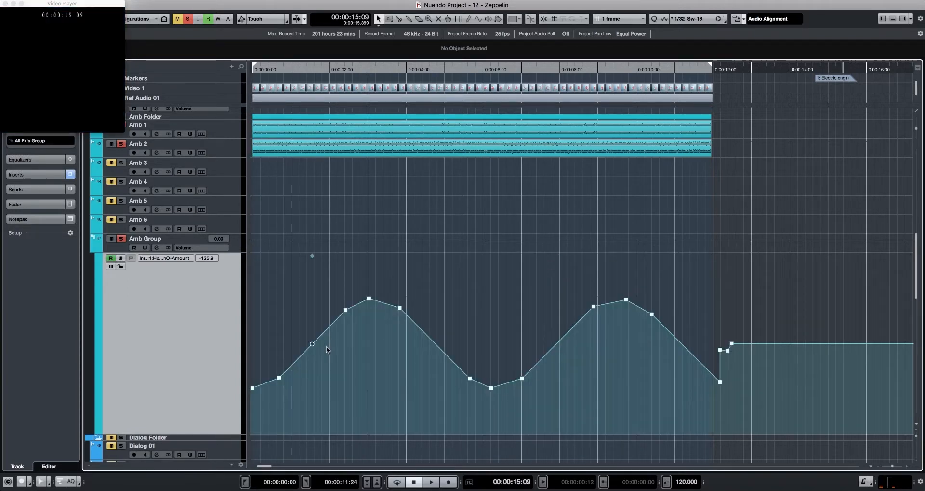
left_click_drag(301, 336, 192, 407)
key("Delete")
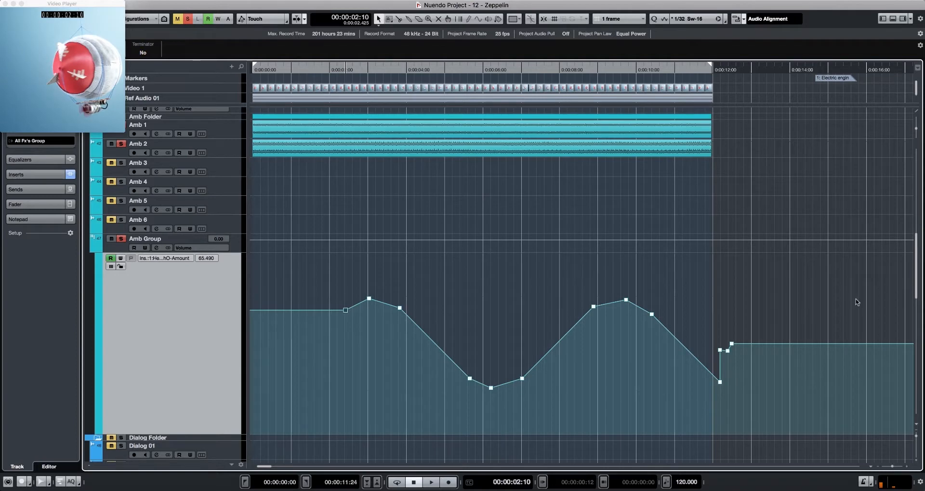
left_click_drag(846, 275, 381, 422)
left_click_drag(522, 408, 455, 413)
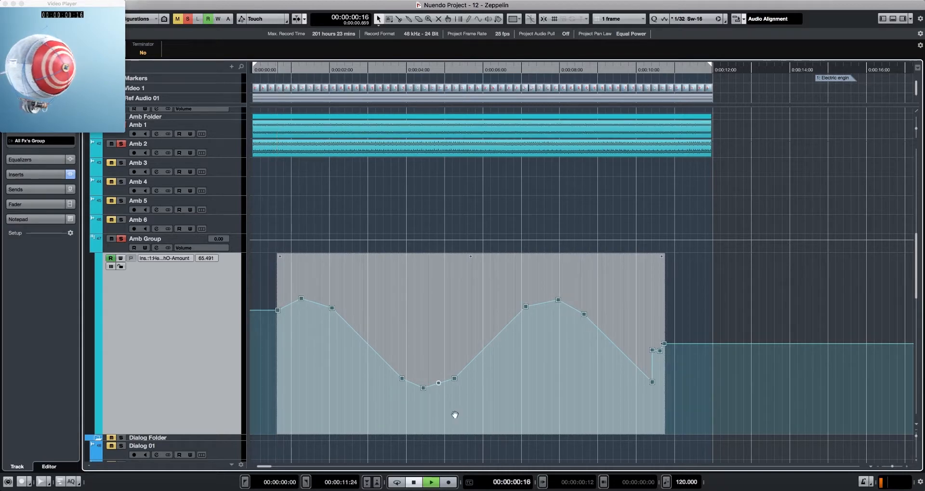
Audition the shifted Amount curve, reduce its vertical range, and play it again from the start.
key("space")
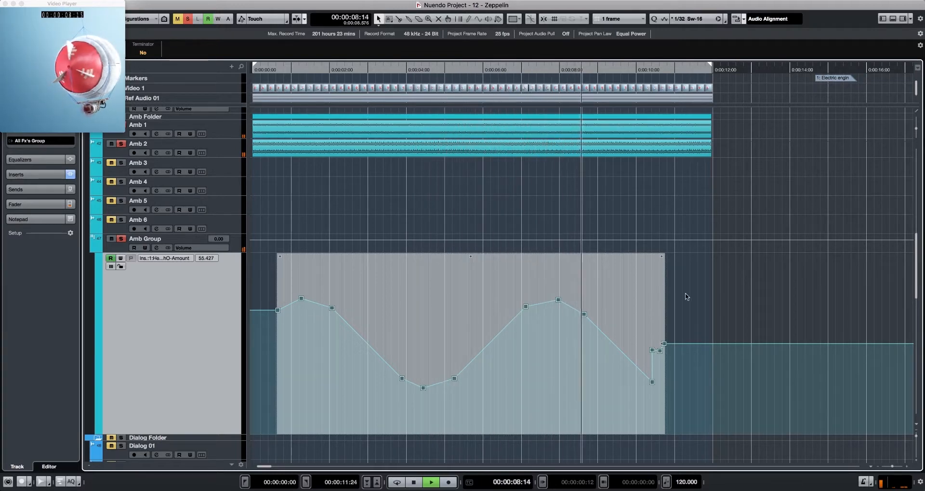
key("space")
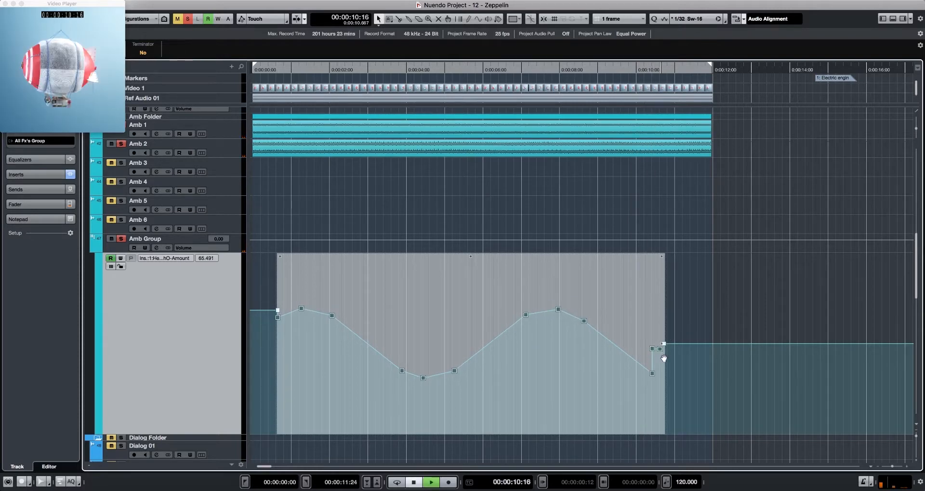
key("space")
key("space")
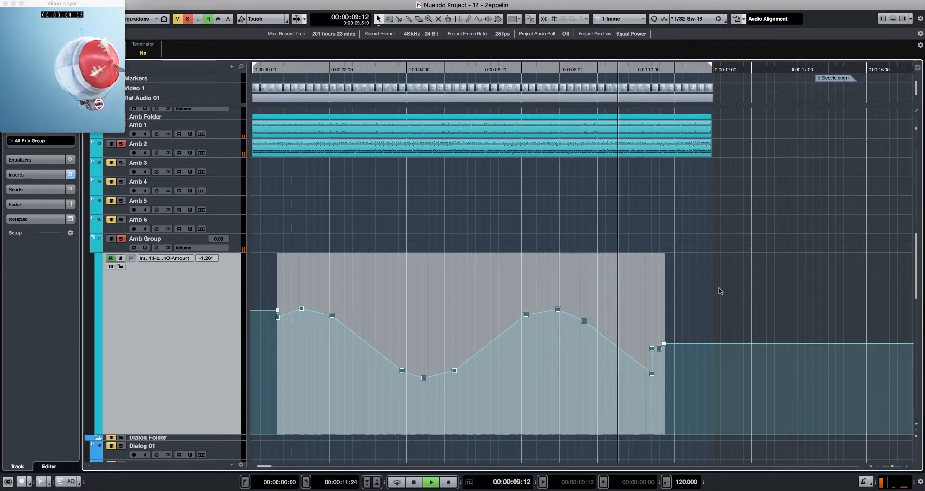
key("space")
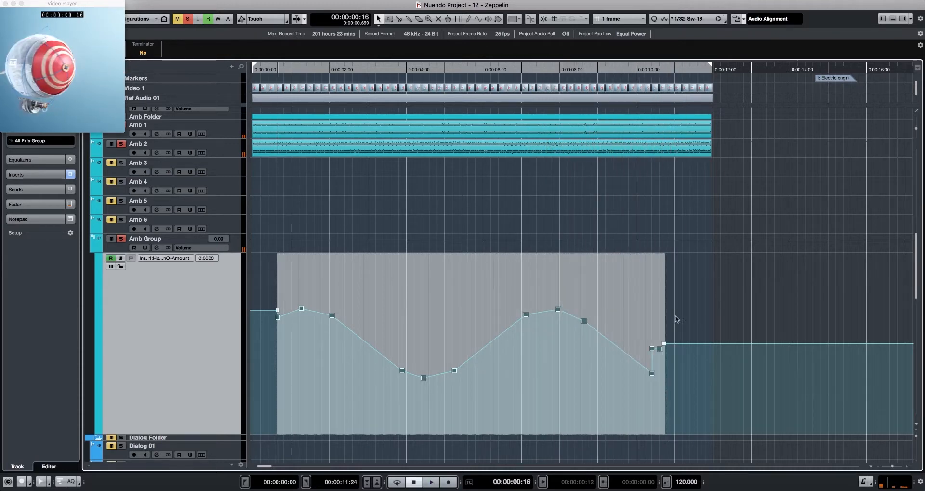
Delete the stray Amount automation points at the end and start of the curve, and adjust its opening.
left_click(697, 316)
left_click_drag(668, 352, 650, 365)
key("Delete")
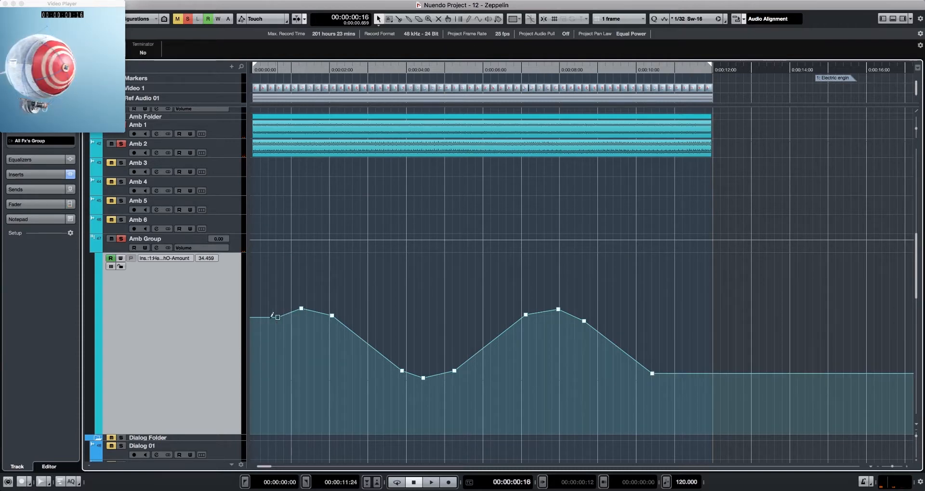
left_click_drag(272, 315, 230, 340)
Play the Fx's and Amb tracks together from the start and lower the Amb Group volume to -7.81.
key("space")
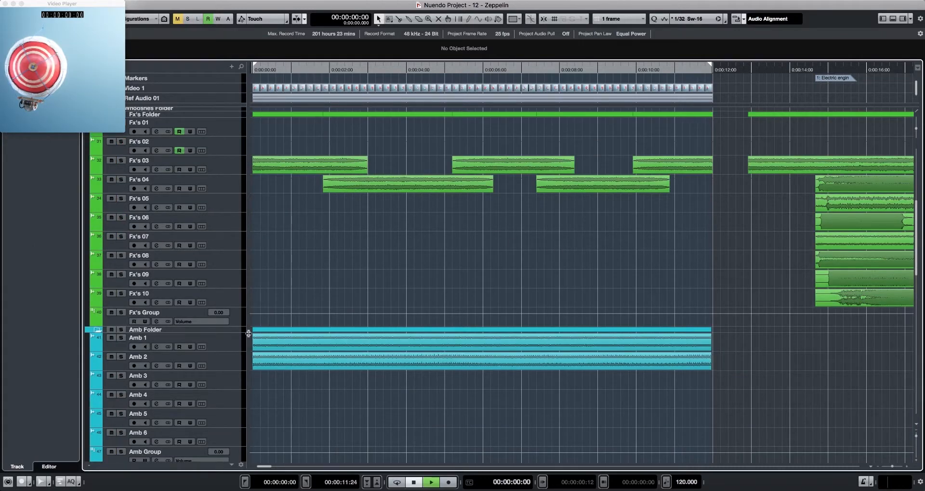
key("space")
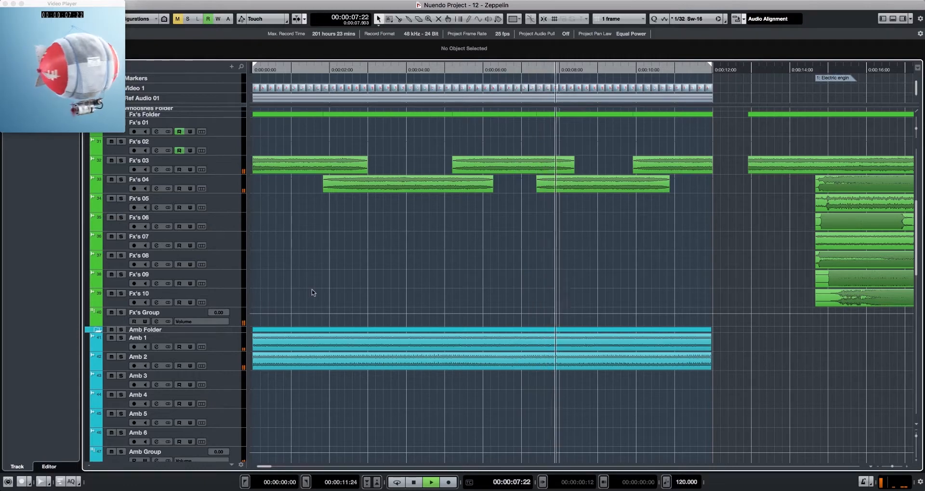
scroll(326, 326, "down", 5)
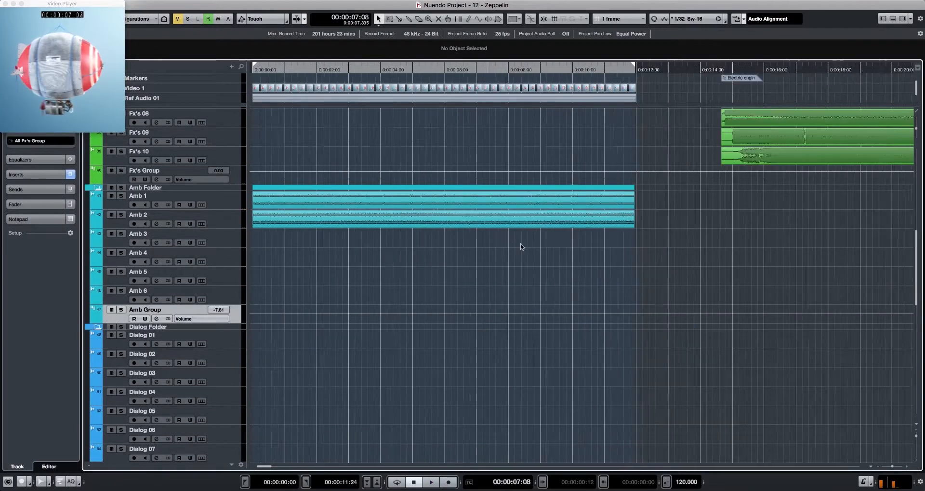
Locate the group of Fx's clips at the heli marker and play them briefly from about 00:00:42:04.
key("g")
key("g")
key("g")
key("g")
scroll(499, 261, "up", 3)
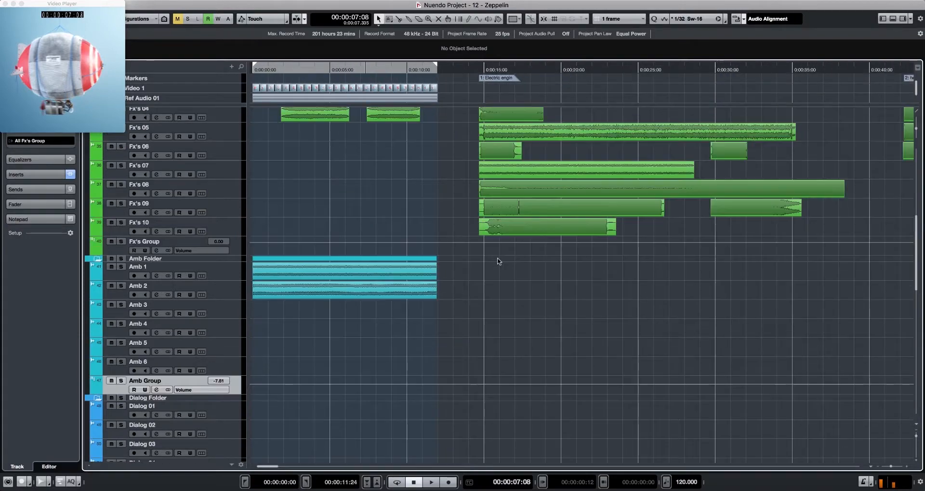
scroll(498, 260, "up", 3)
key("g")
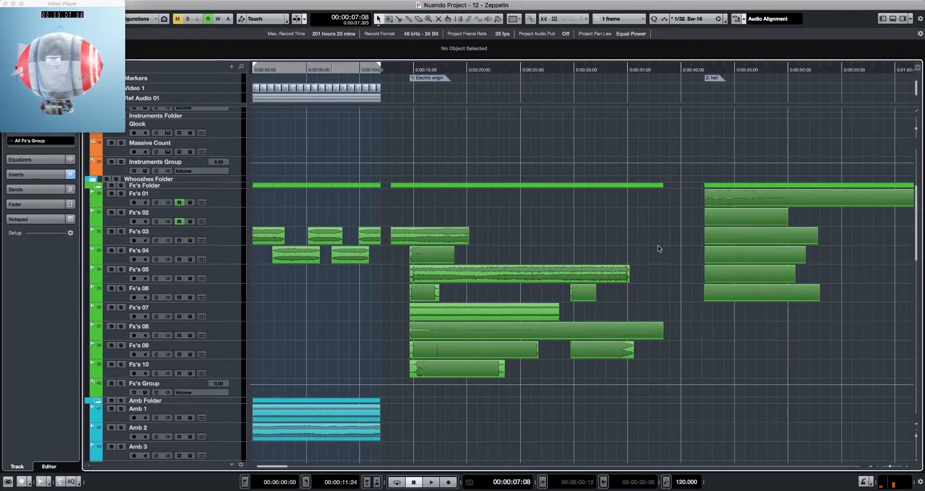
key("g")
left_click(672, 191)
key("space")
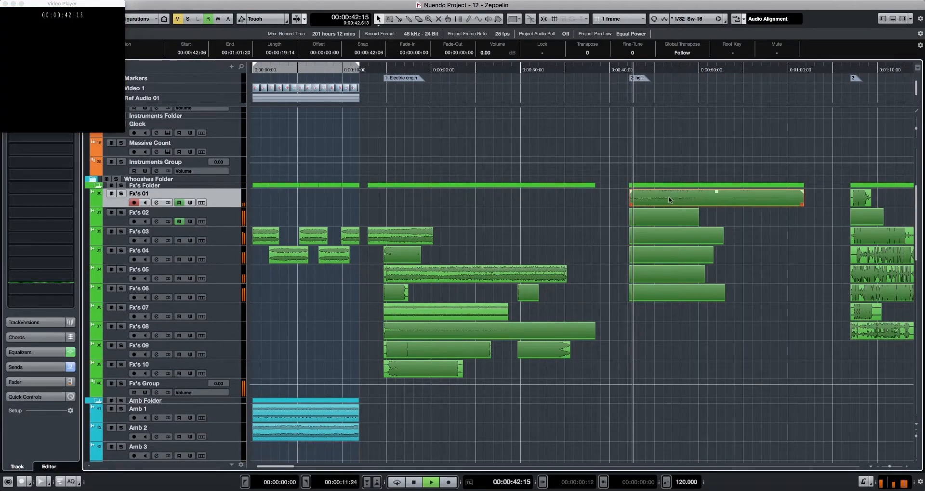
key("space")
Lower the volume of the six clips at the heli marker on Fx's 01 to Fx's 06 to -14.00 dB.
left_click_drag(619, 201, 703, 316)
left_click_drag(917, 135, 918, 143)
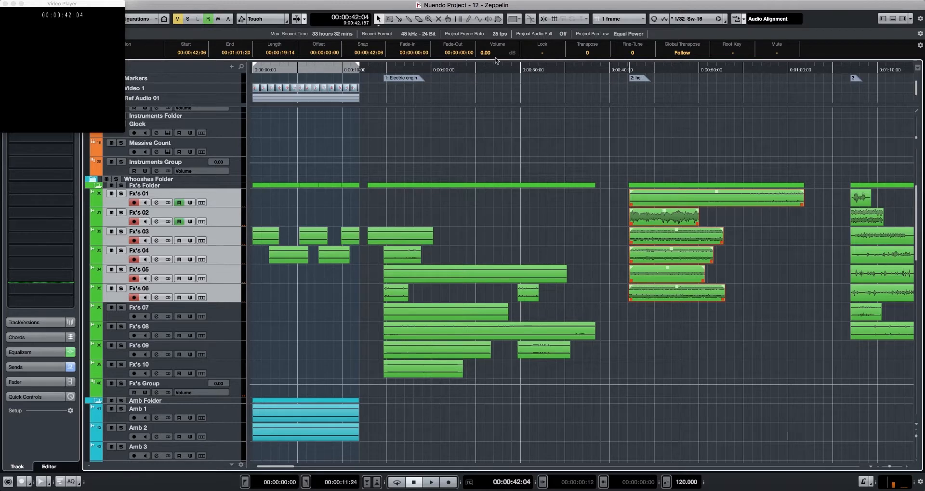
scroll(497, 54, "down", 13)
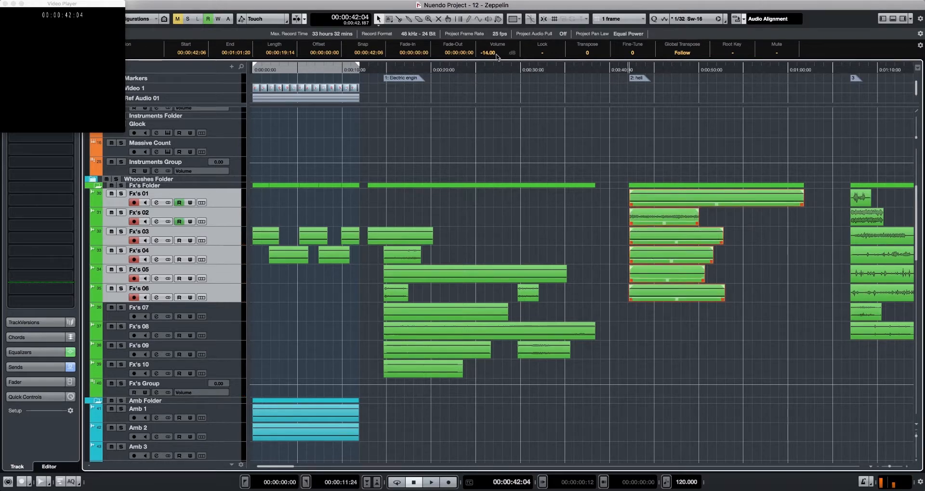
Audition the clips at the heli marker in solo from 00:00:42:04, one track at a time across Fx's 01 to Fx's 06.
left_click(673, 330)
left_click(674, 298)
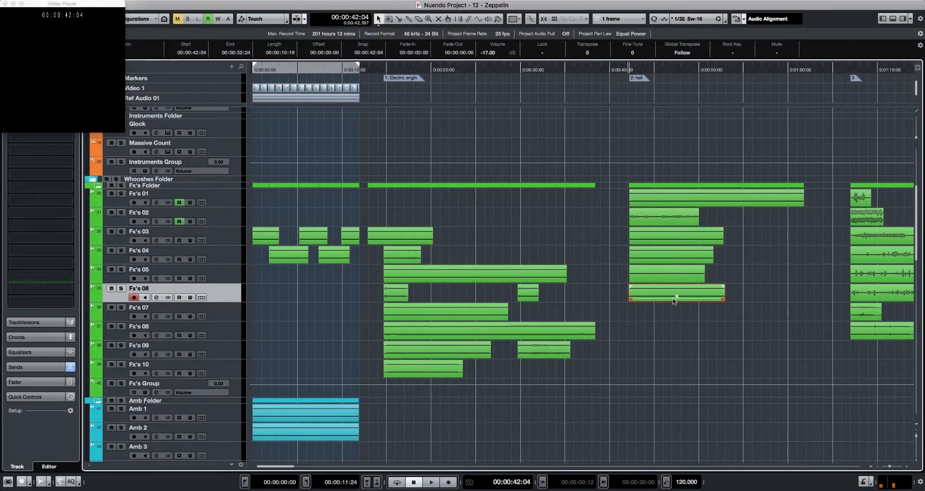
left_click(298, 69)
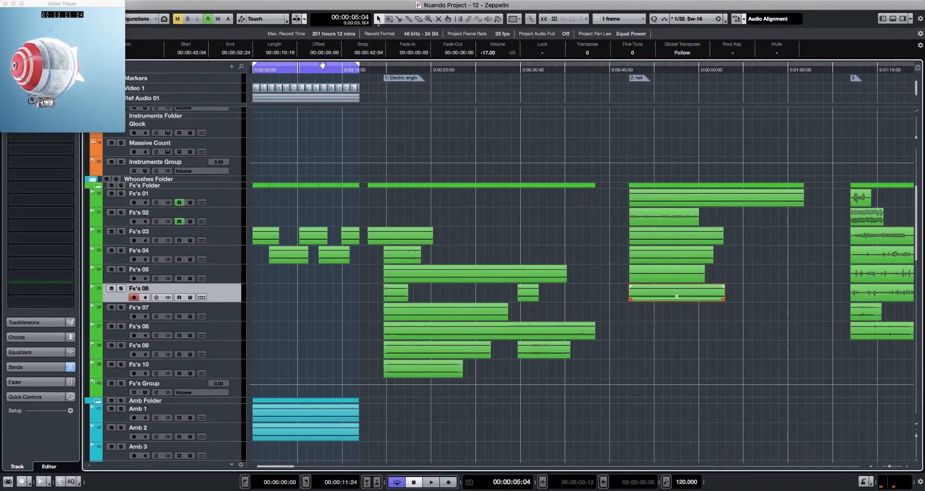
left_click(688, 298)
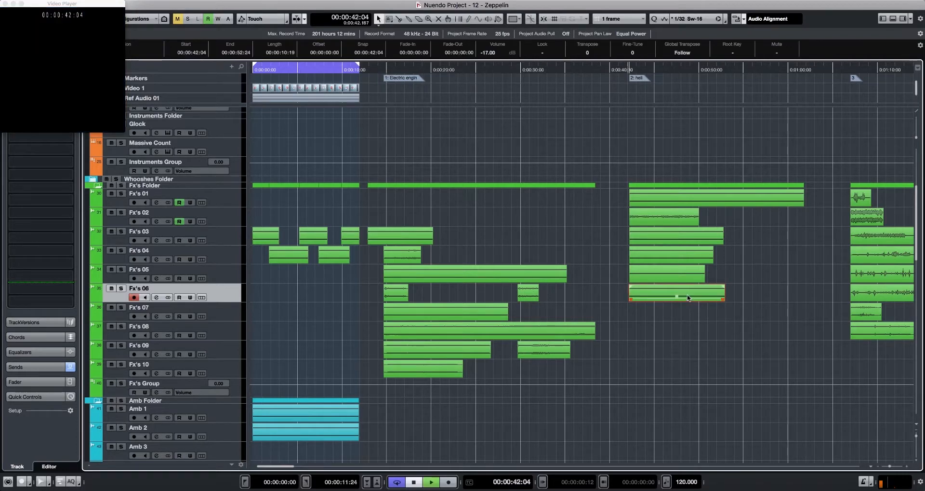
key("s")
left_click(680, 275)
left_click(673, 256)
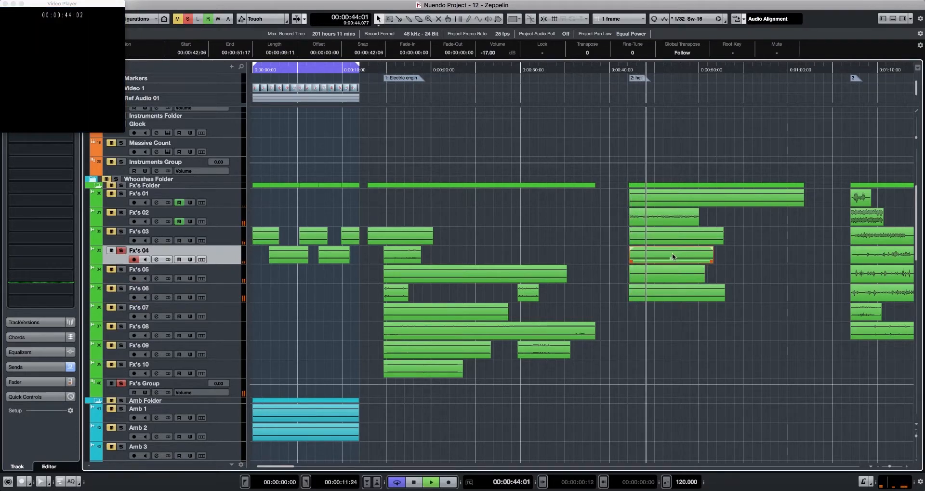
left_click(673, 235)
left_click(669, 218)
left_click(668, 194)
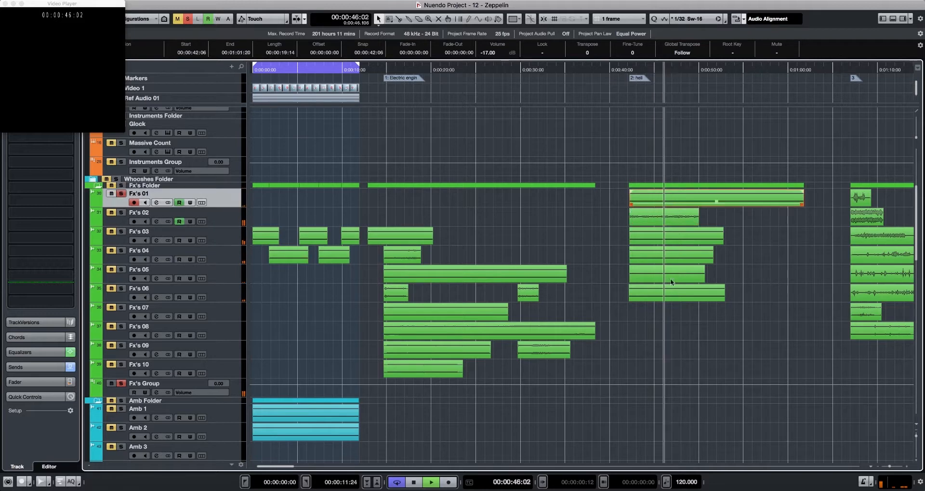
left_click(682, 290)
key("space")
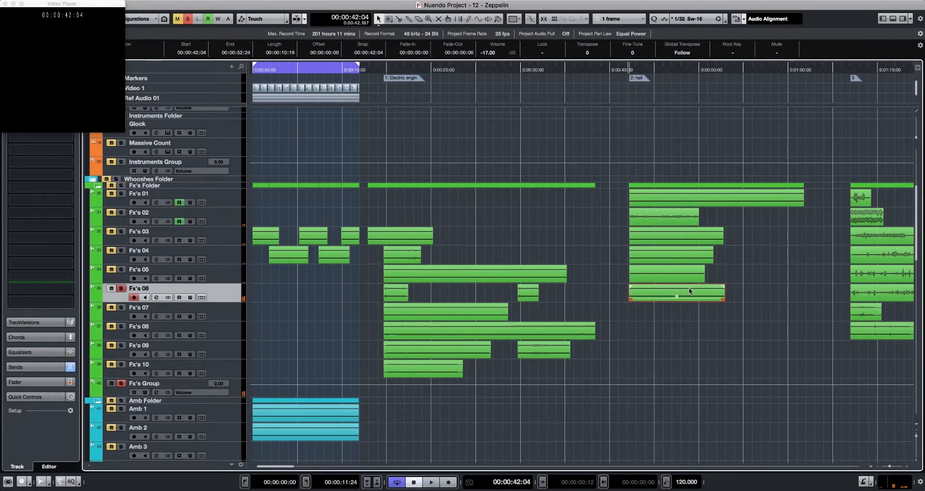
Move the heli-marker clip on Fx's 06 to 00:00:00:00, set the locators around it and play it soloed.
left_click_drag(689, 291, 293, 291)
key("alt+s")
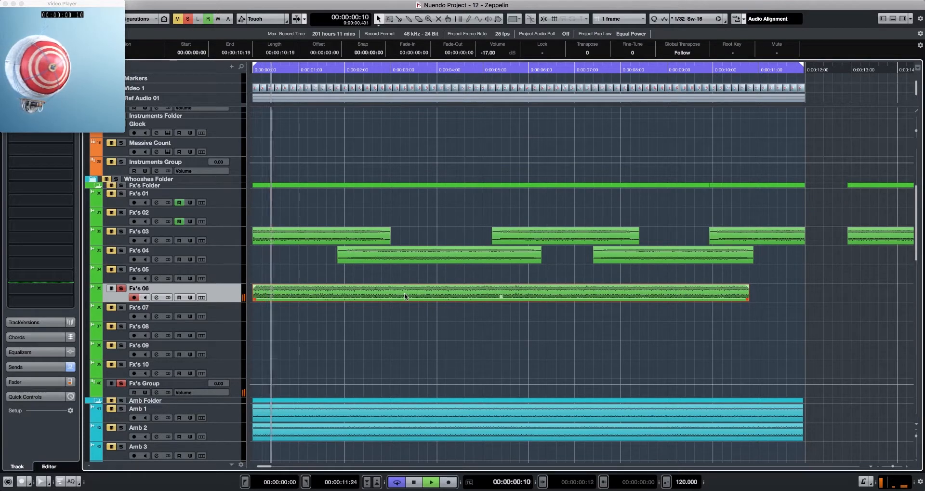
key("space")
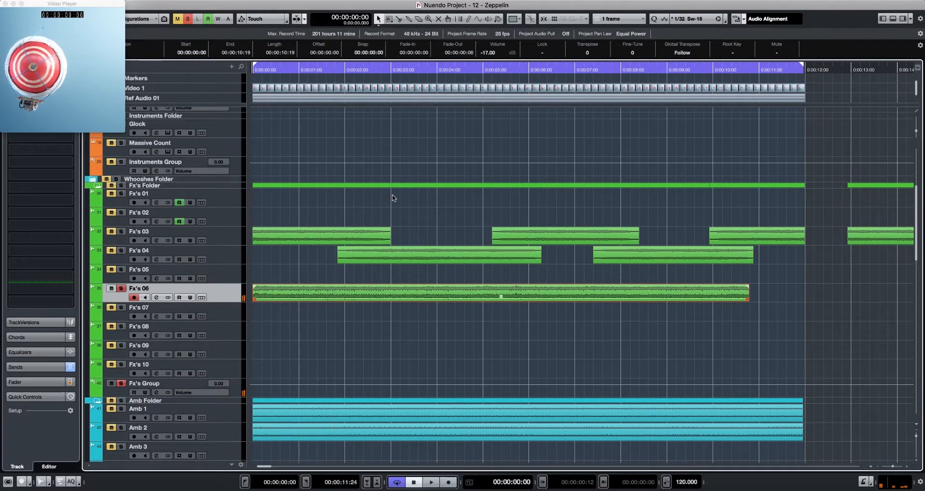
key("p")
key("space")
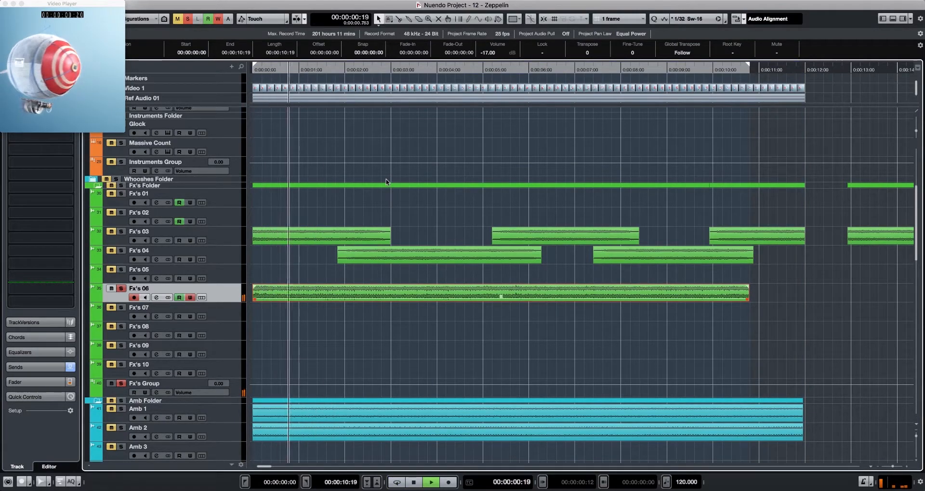
Open the channel settings of Fx's 06 and check the Preview and Fill settings in the Automation Panel.
key("e")
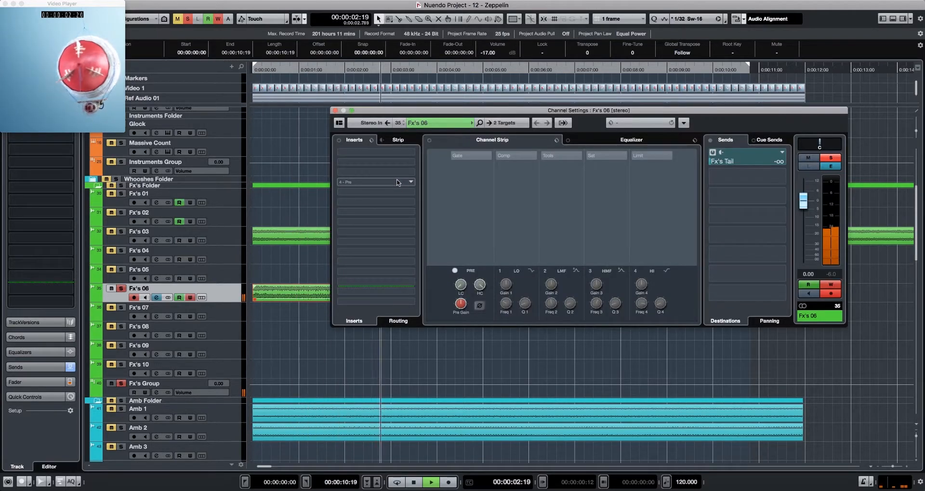
key("F6")
key("F6")
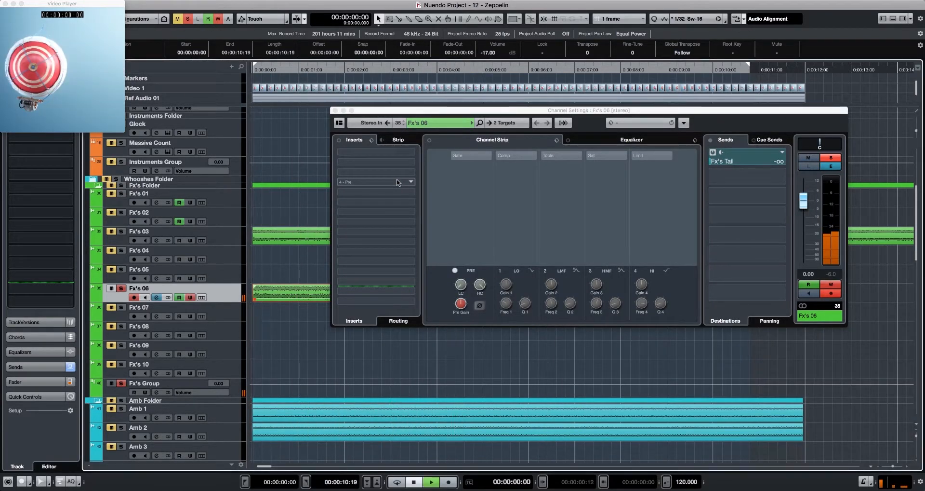
key("F6")
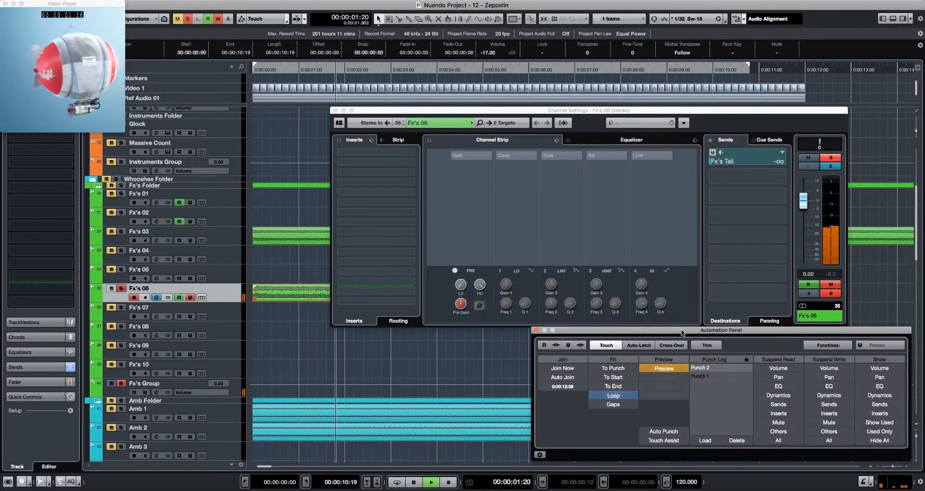
key("F6")
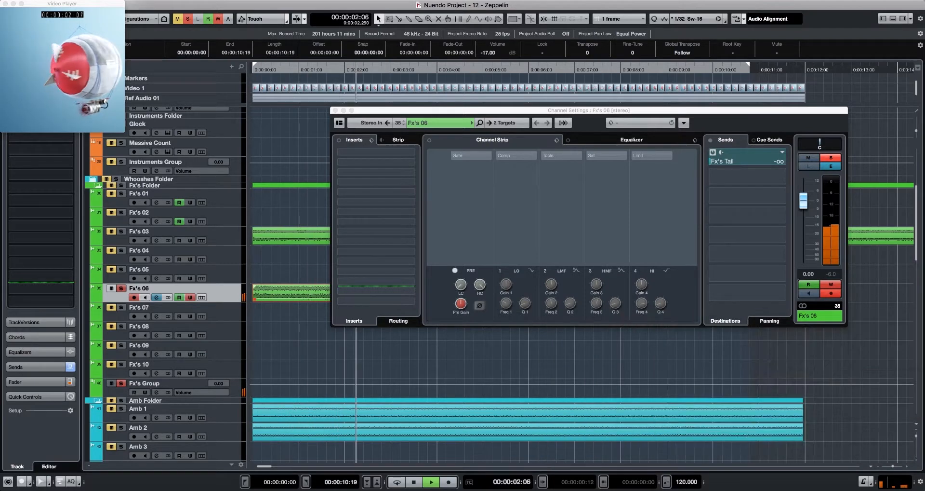
Set the Fx's 06 low-cut filter slope to 36 dB/Oct, raise its cutoff to just below 500 Hz and loop the playback.
left_click(560, 108)
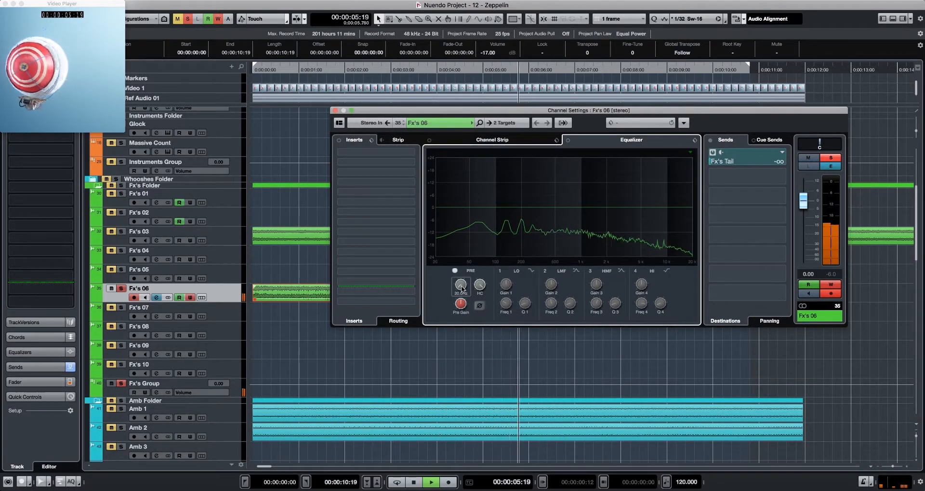
right_click(461, 288)
mouse_move(511, 322)
left_click(628, 347)
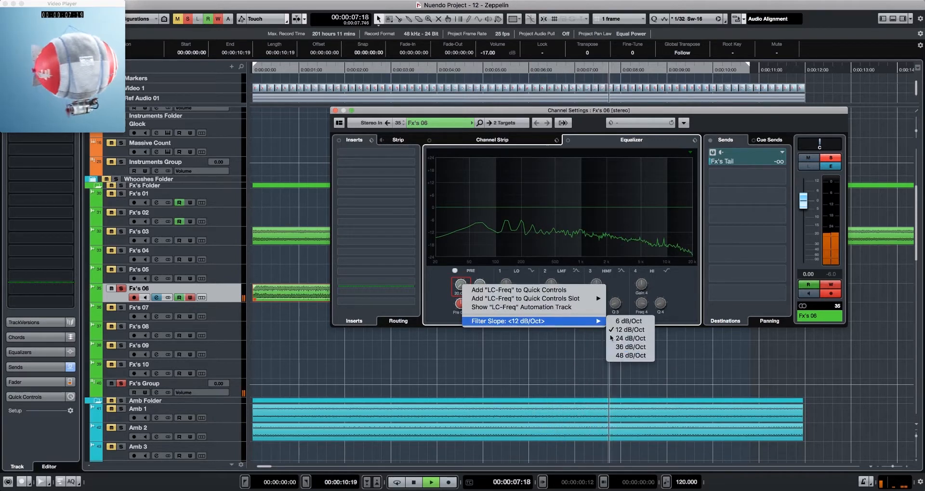
left_click_drag(460, 288, 447, 231)
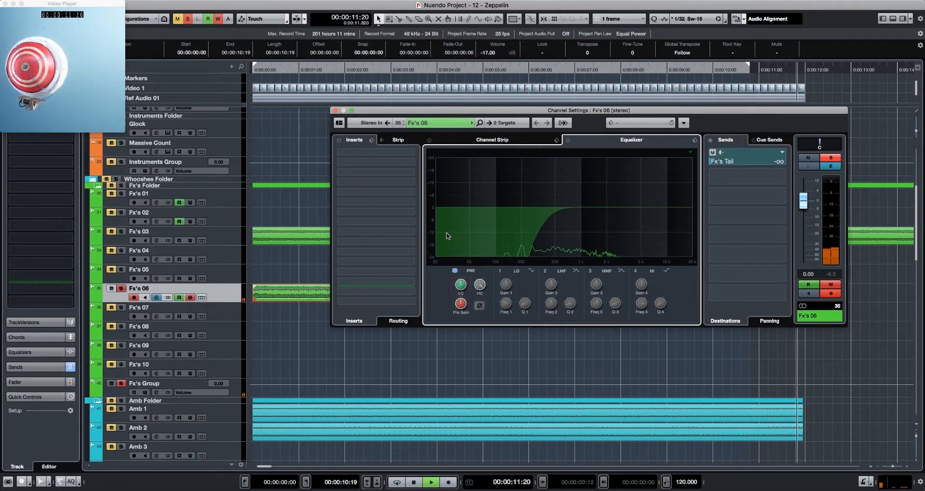
key("KP_Divide")
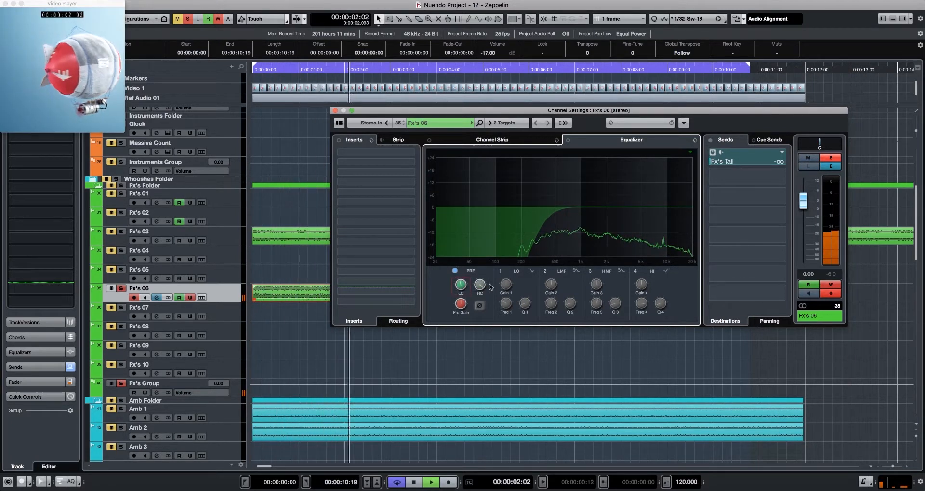
Sweep EQ band 3 of Fx's 06 through the highs and leave a deep cut near 7 kHz.
left_click(633, 211)
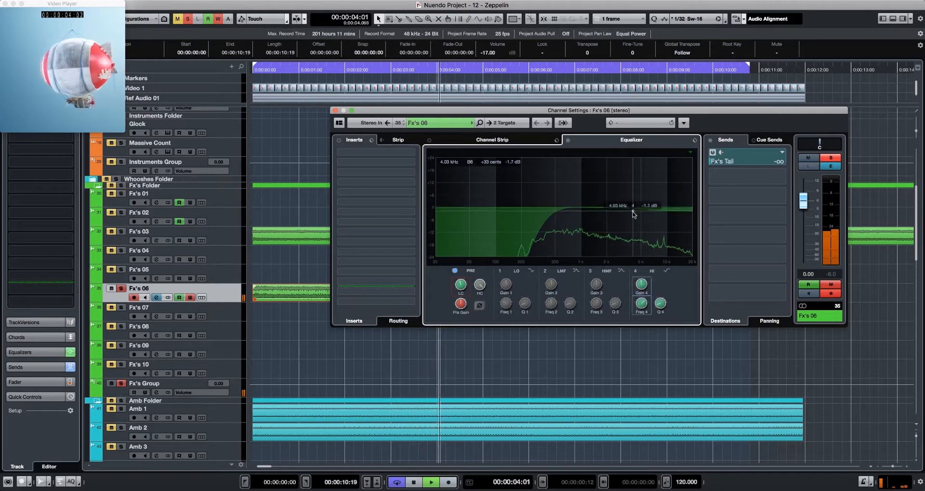
left_click(596, 211)
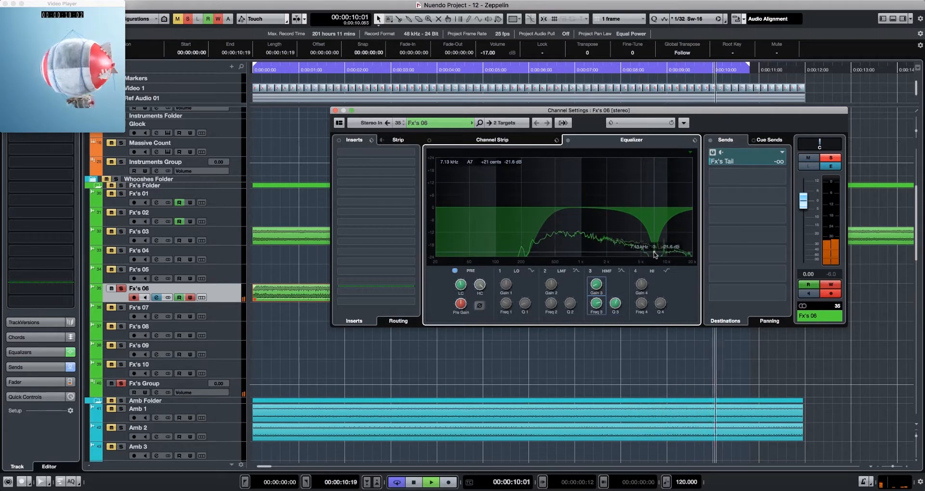
left_click_drag(655, 254, 630, 254)
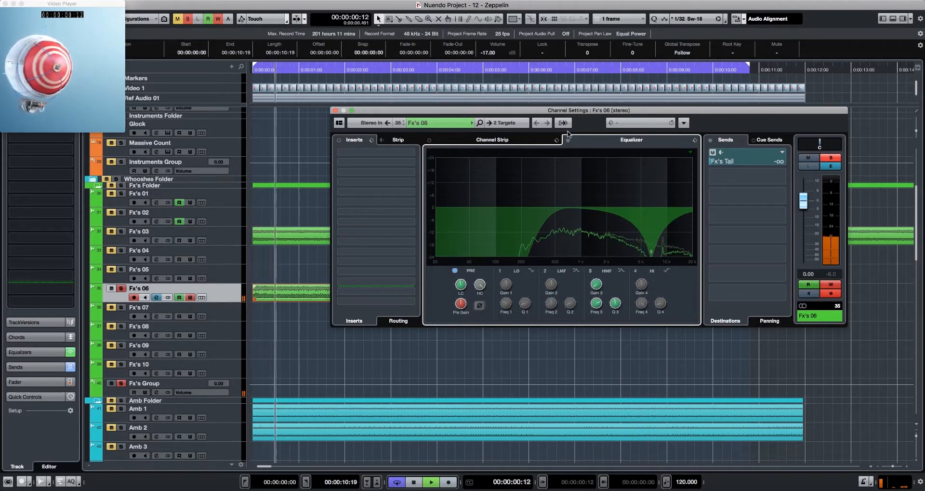
Cut the mids of Fx's 06 with EQ band 2 at about 709 Hz and -20.1 dB, using a wider Q.
left_click(574, 212)
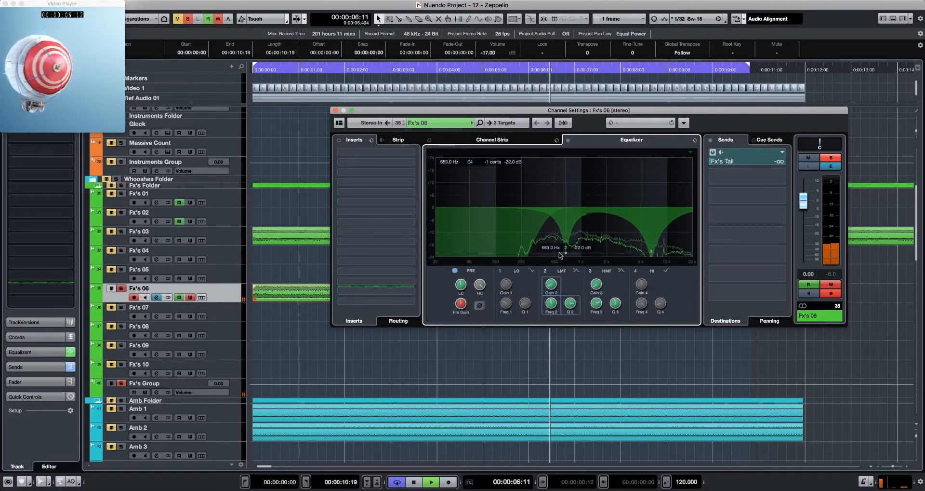
mouse_move(568, 256)
left_mouse_down()
mouse_move(490, 161)
mouse_move(572, 159)
mouse_move(574, 239)
mouse_move(560, 250)
mouse_move(666, 254)
mouse_move(570, 252)
left_mouse_up()
scroll(570, 253, "down", 5)
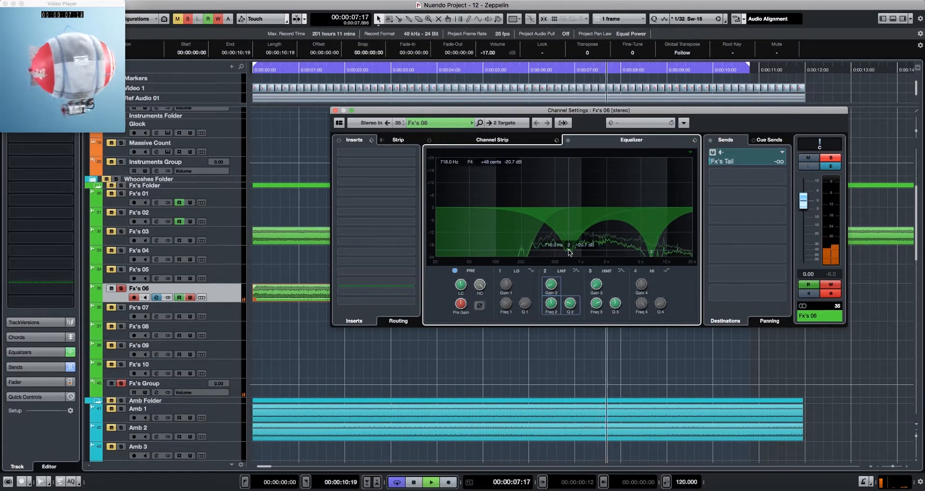
left_click_drag(571, 252, 570, 251)
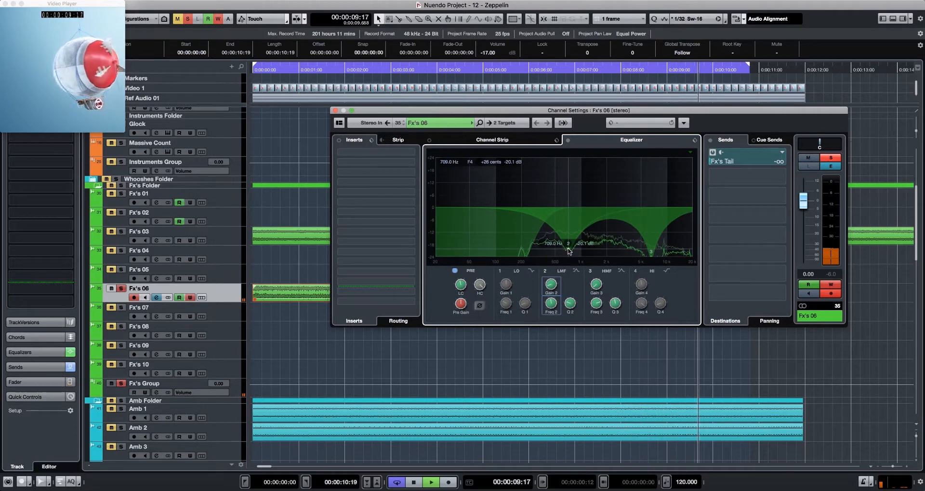
Add a high-shelf boost to Fx's 06 with EQ band 4 at about 499 Hz and 2.8 dB.
left_click(604, 199)
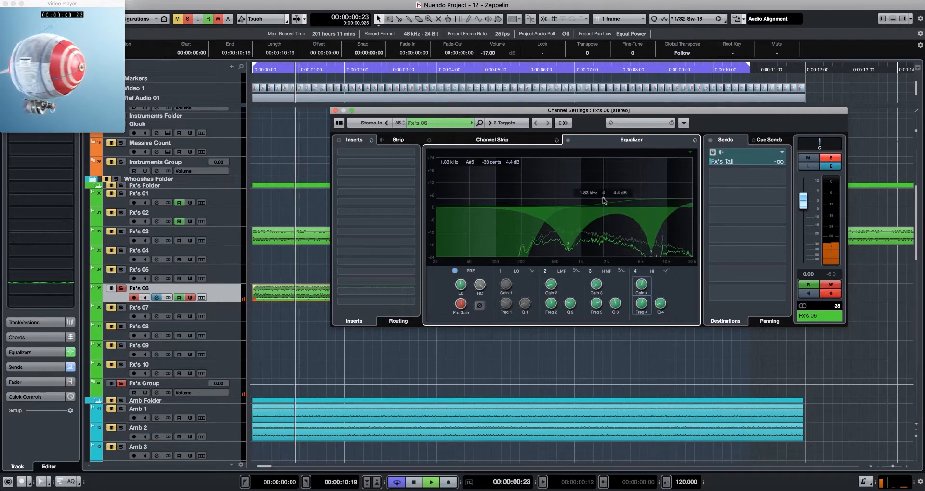
left_click_drag(604, 200, 557, 203)
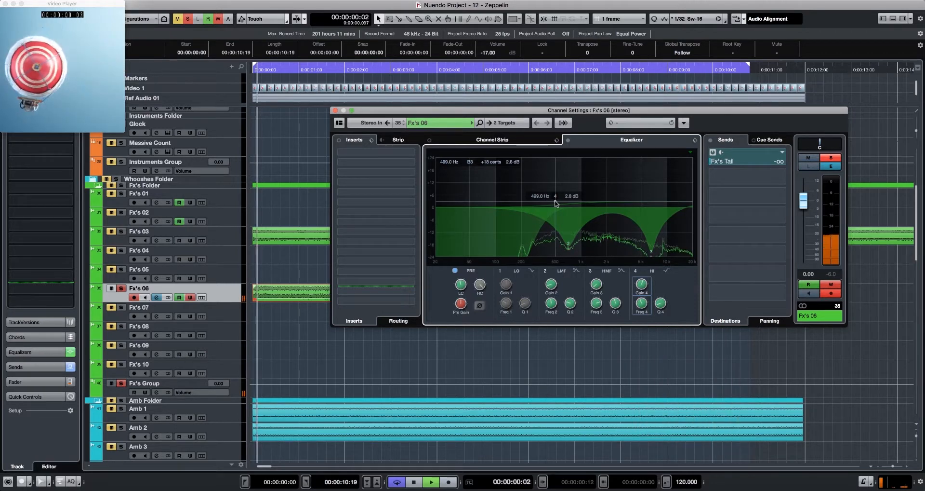
right_click(556, 202)
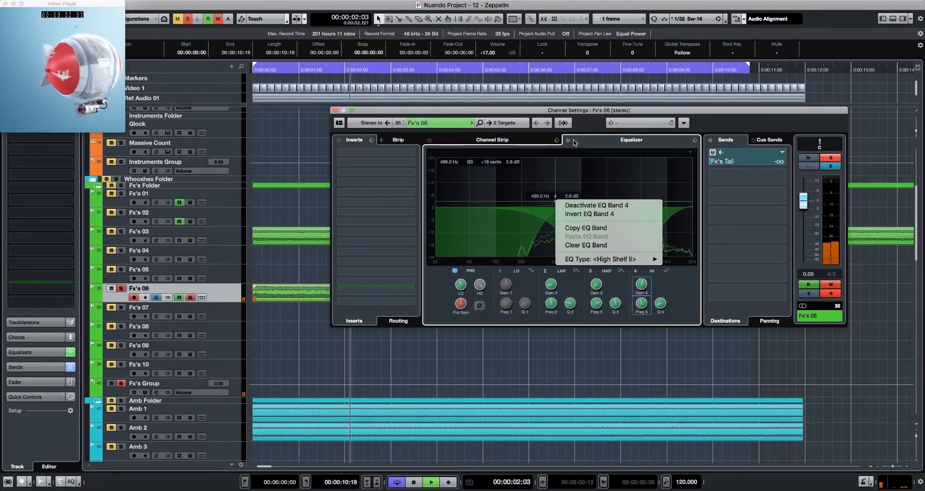
left_click(585, 126)
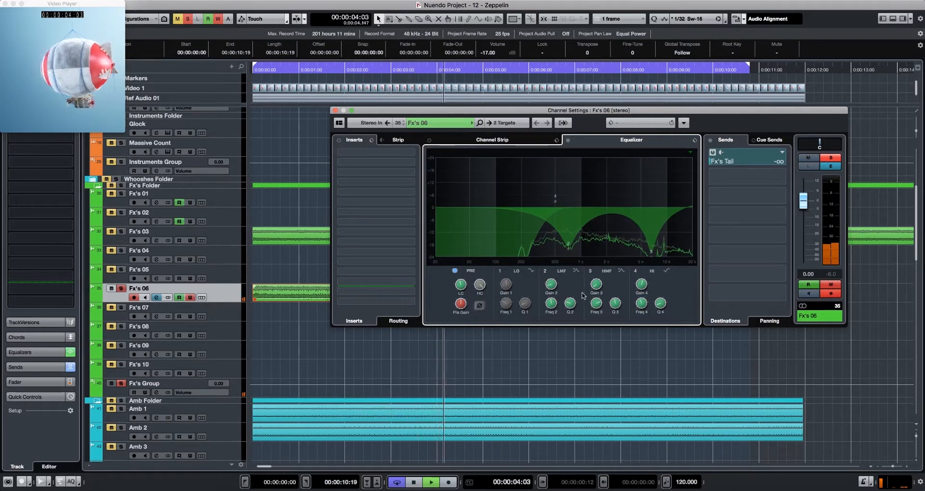
Turn off cycle playback and play the equalized Fx's 06 clip from the start.
key("KP_Divide")
key("space")
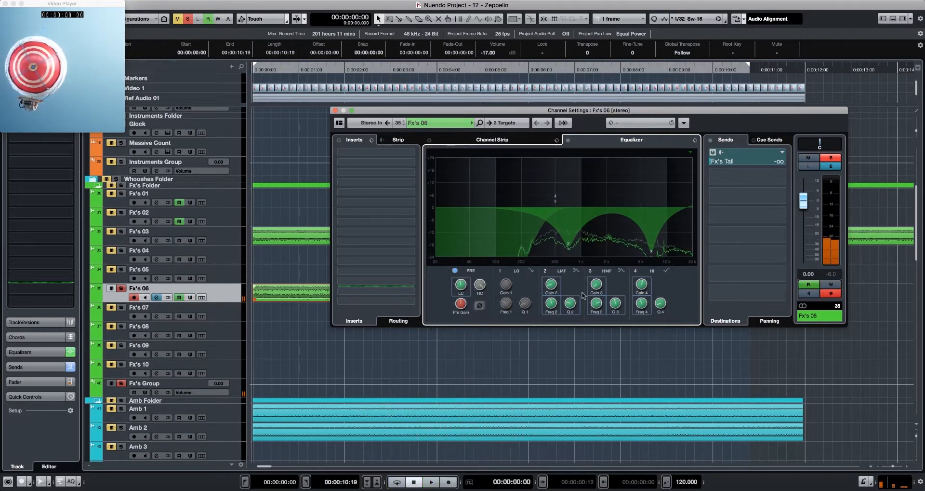
key("space")
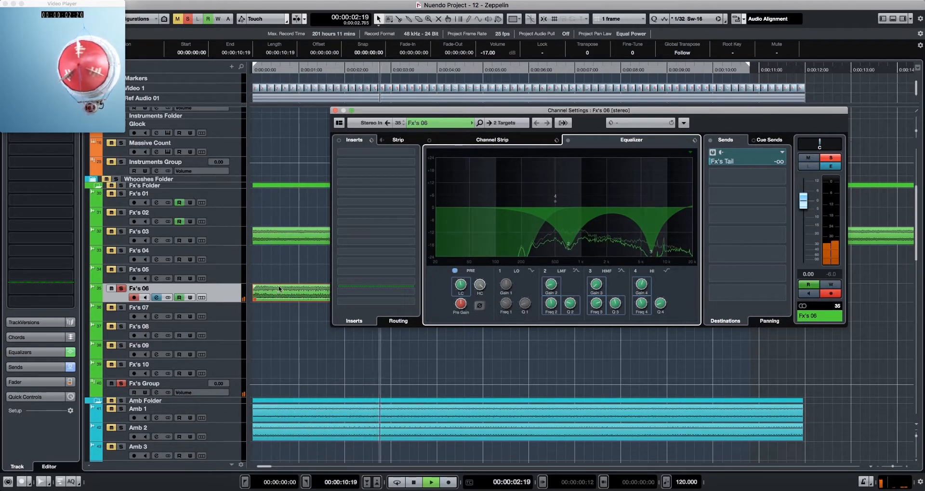
left_click(293, 71)
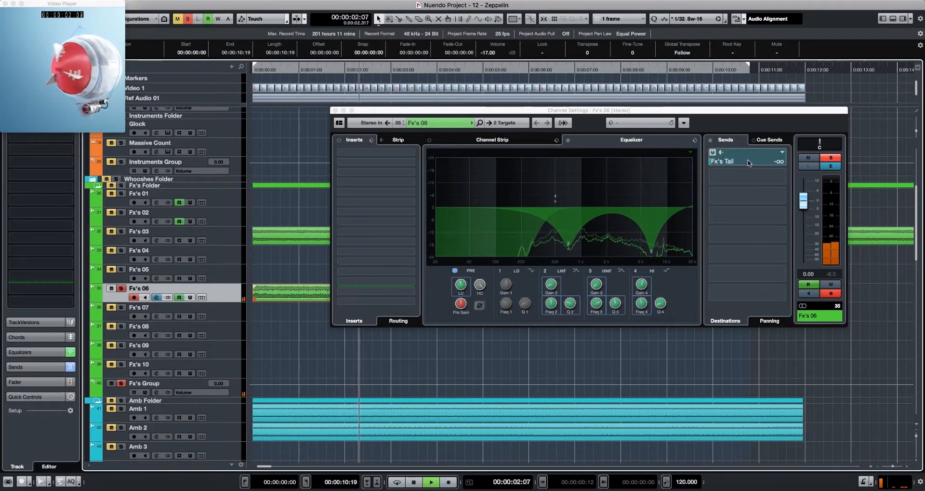
Raise the Fx's Tail send level on Fx's 06 to -11.4 and replay the clip with the effect.
scroll(748, 163, "up", 10)
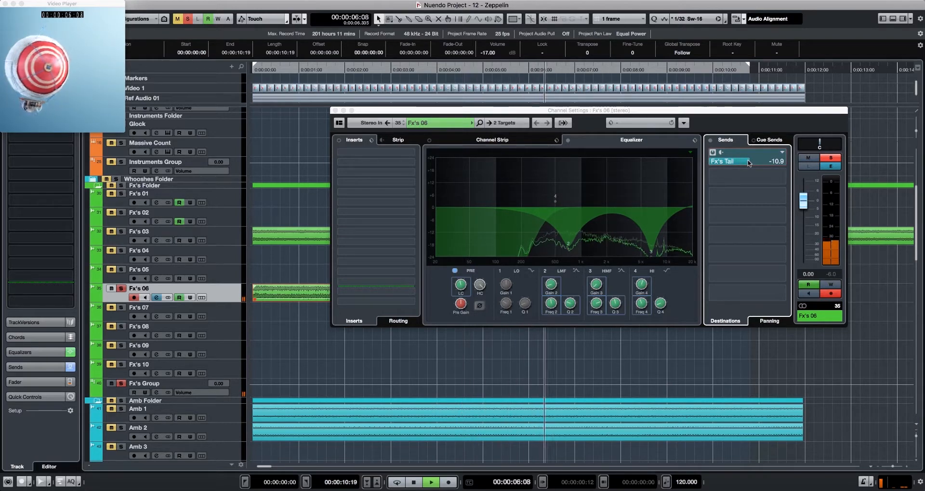
key("space")
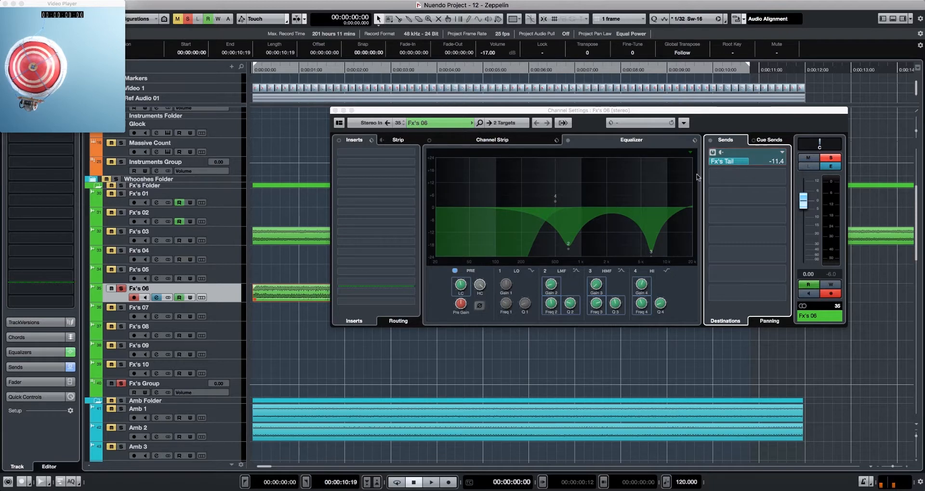
key("space")
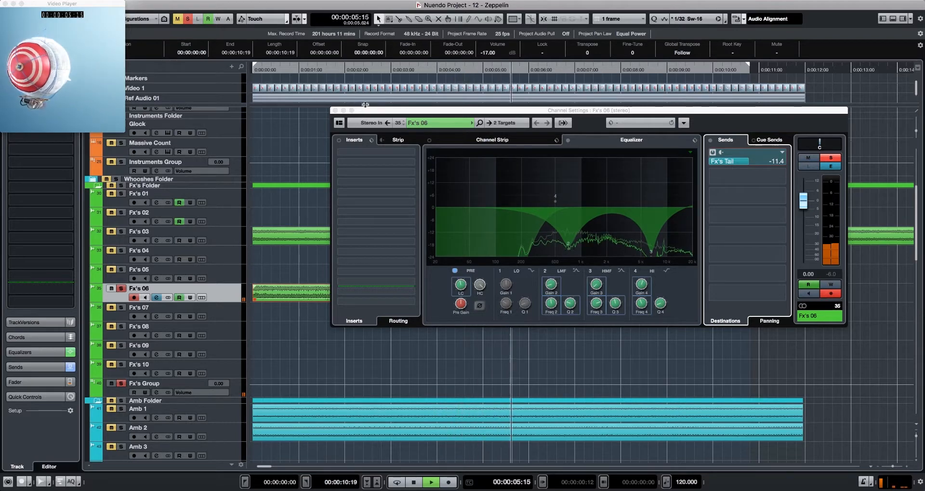
Close the channel settings and add Fx's 03 and Fx's 04 to the solo alongside Fx's 06.
left_click(336, 110)
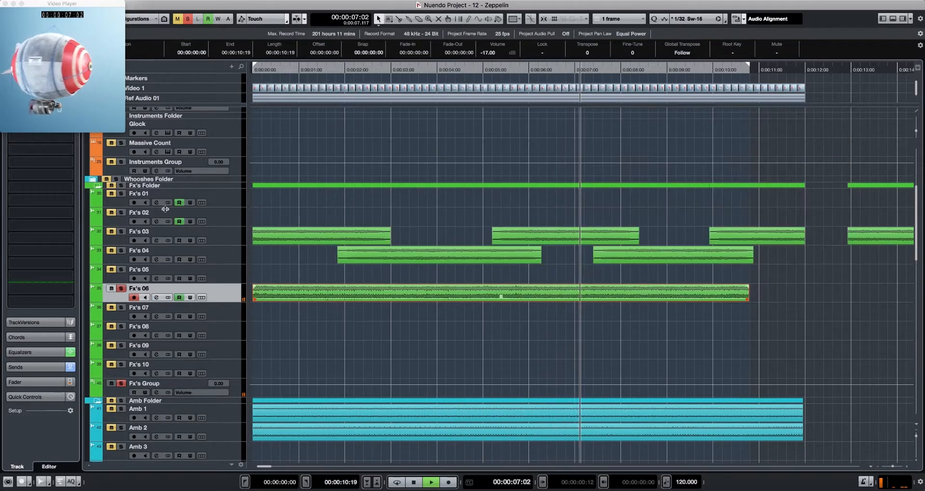
left_click(122, 231)
left_click(121, 250)
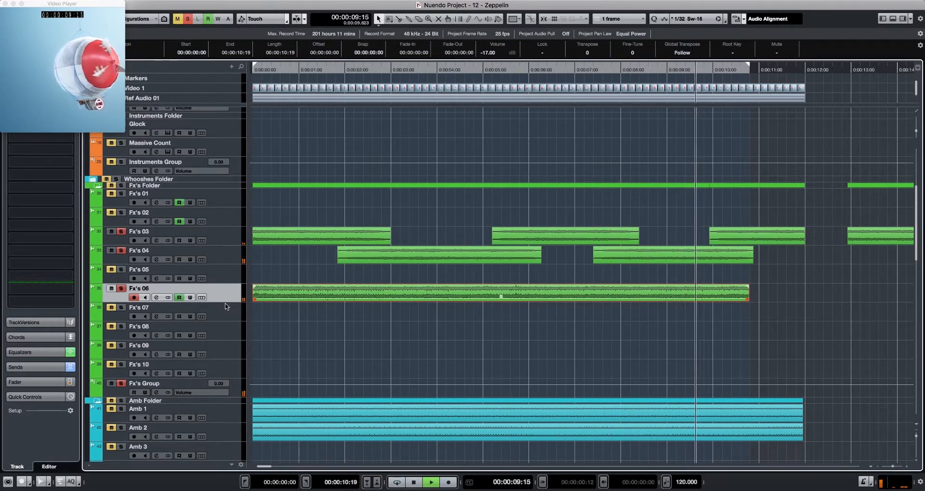
Replay the soloed Fx's 03, 04 and 06 layers from the start and add the Amb folder to the solo.
key("space")
key("space")
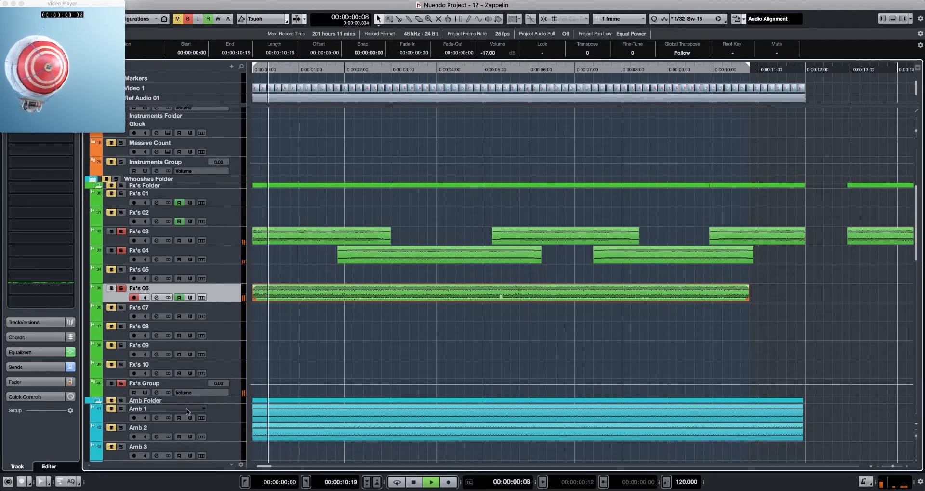
left_click(121, 400)
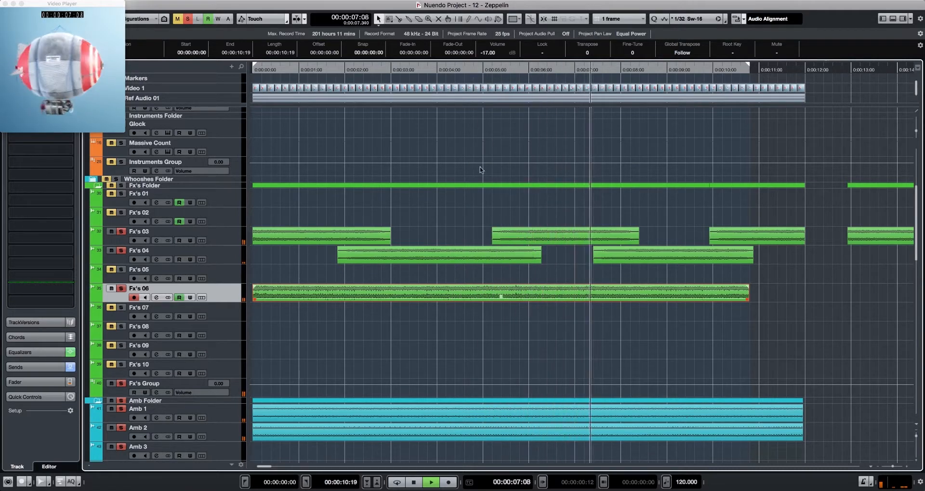
key("super+Tab")
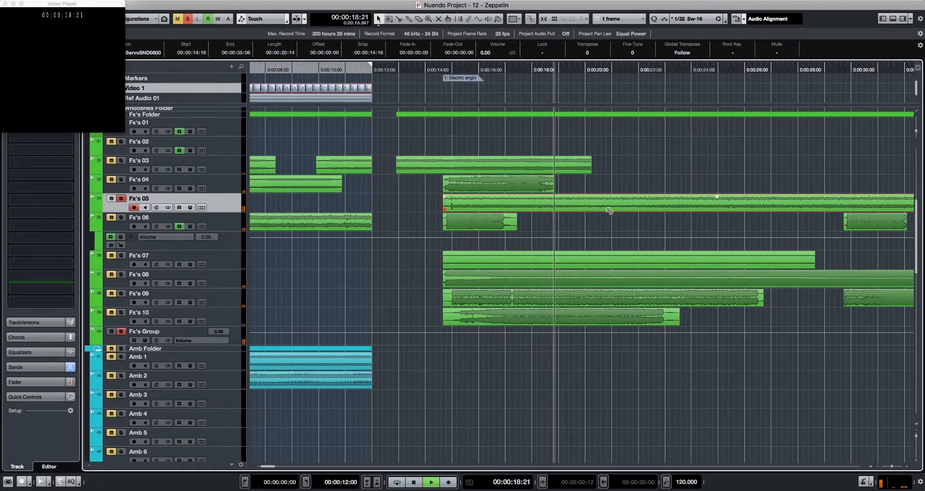
Place the electric servo motor clip from Fx's 05 at the start of Fx's 07 and extend its end to 11:24.
left_click_drag(609, 210, 253, 263)
scroll(362, 265, "left", 5)
key("Home")
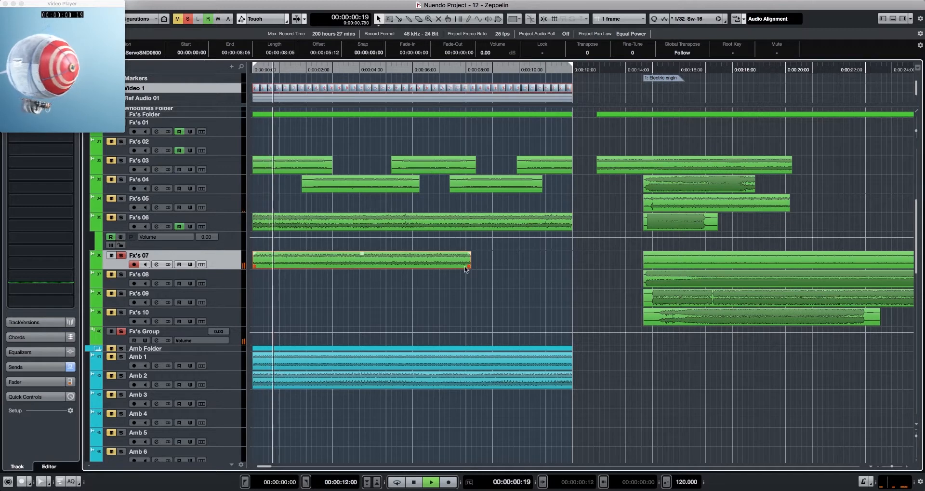
left_click_drag(466, 269, 571, 274)
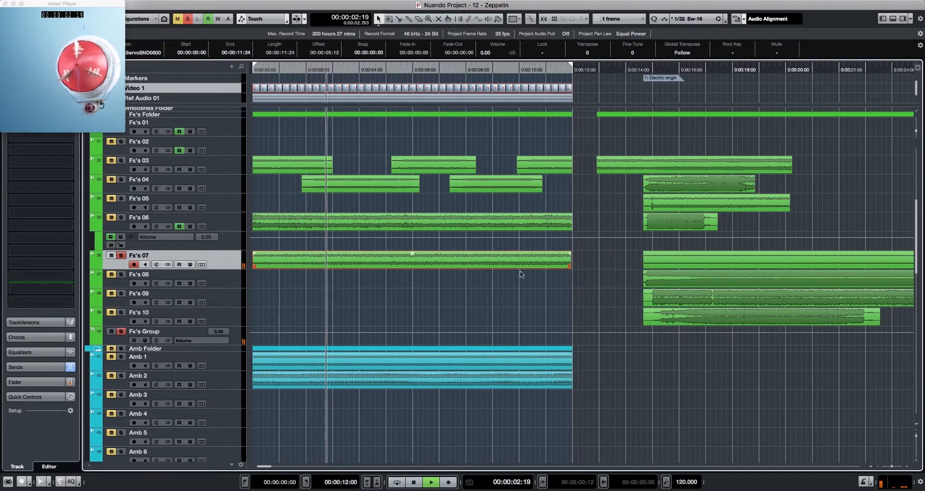
Unsolo Fx's 07 and set its servo motor clip volume to -1.00 dB while playing the full mix.
left_click(121, 255)
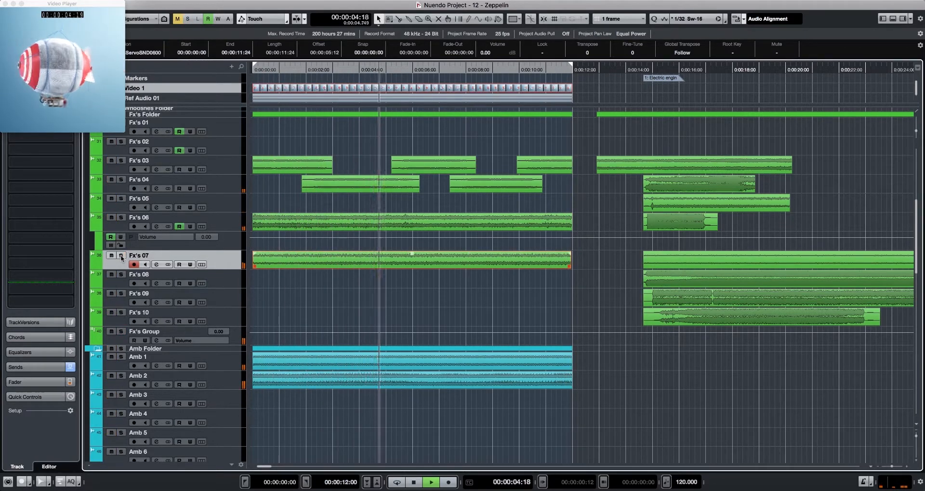
key("period")
scroll(492, 55, "down", 5)
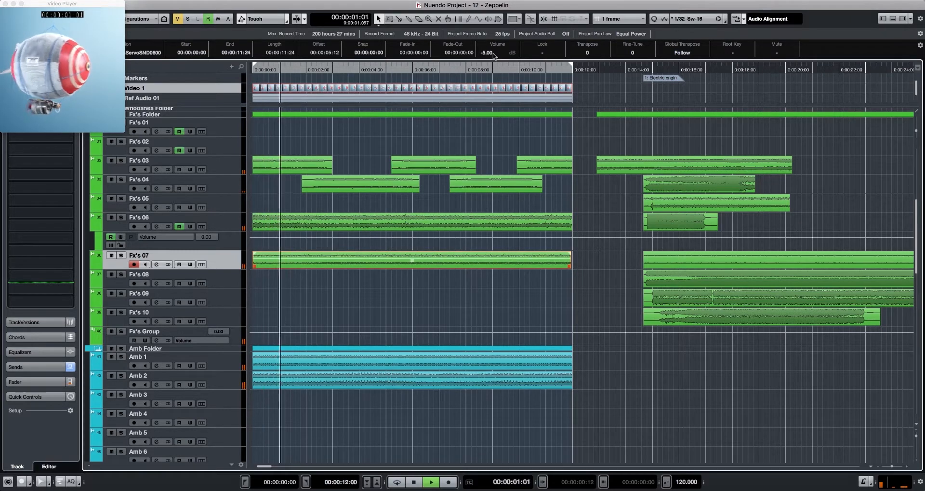
scroll(492, 55, "up", 6)
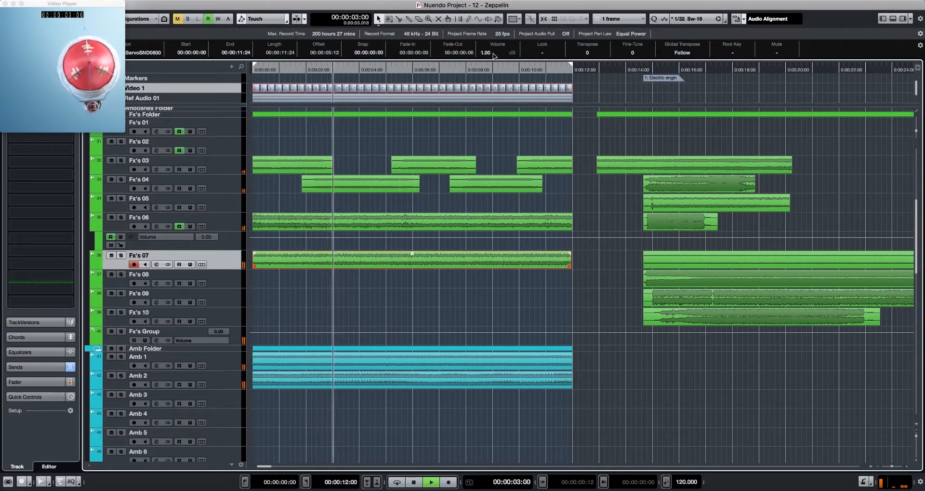
scroll(492, 55, "down", 2)
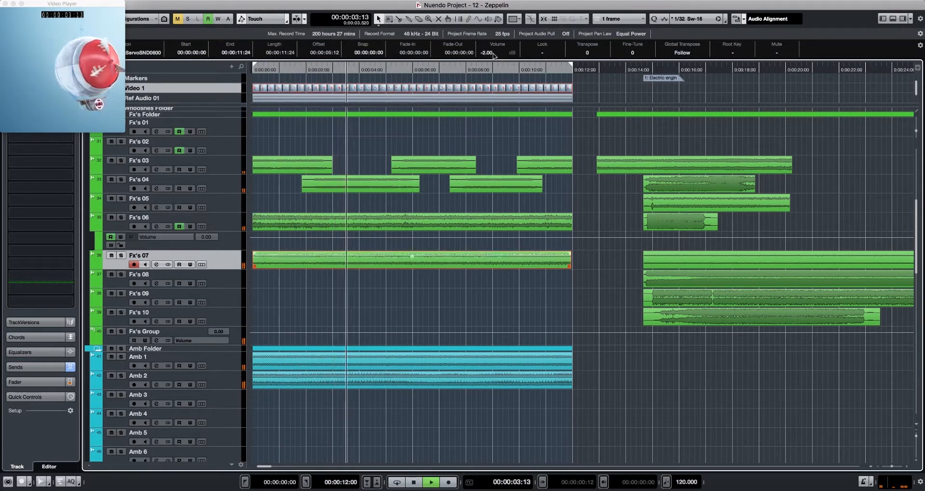
Solo Fx's 07, stop playback and apply the offline Stereo Flip process in Merge mode to its servo motor clip.
left_click(121, 255)
key("space")
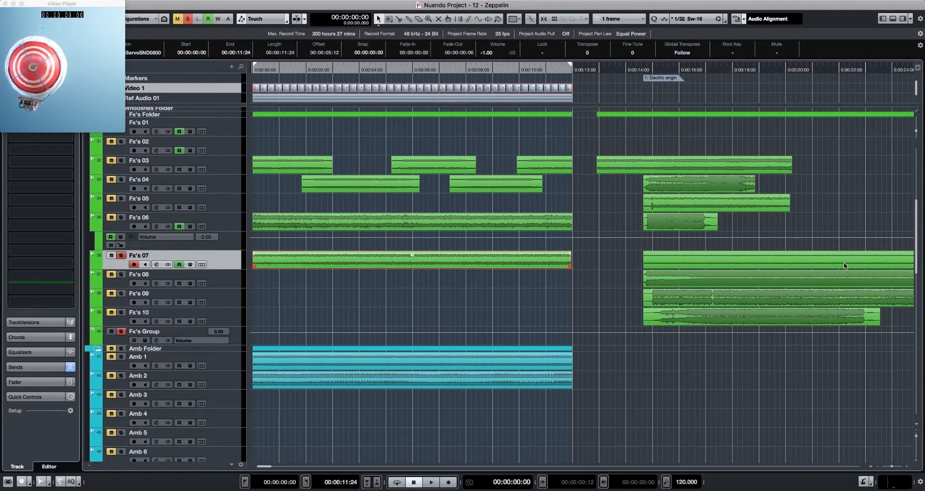
key("F7")
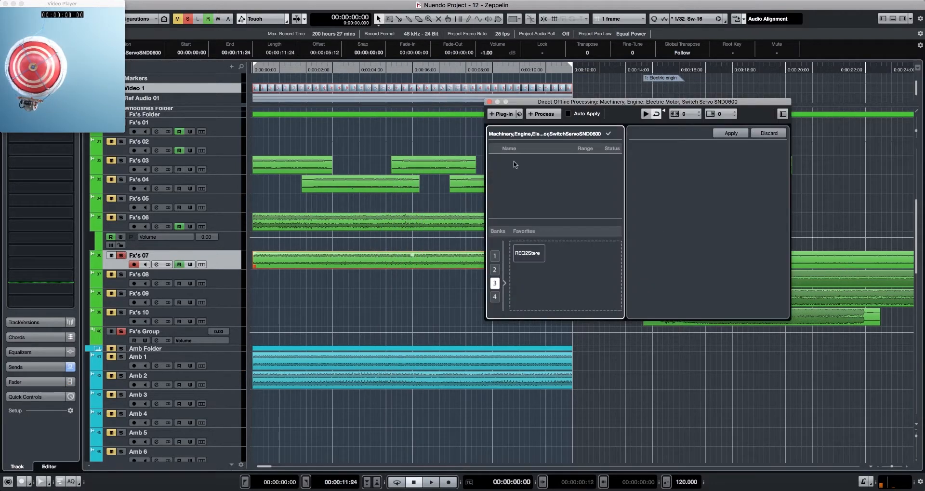
left_click(542, 114)
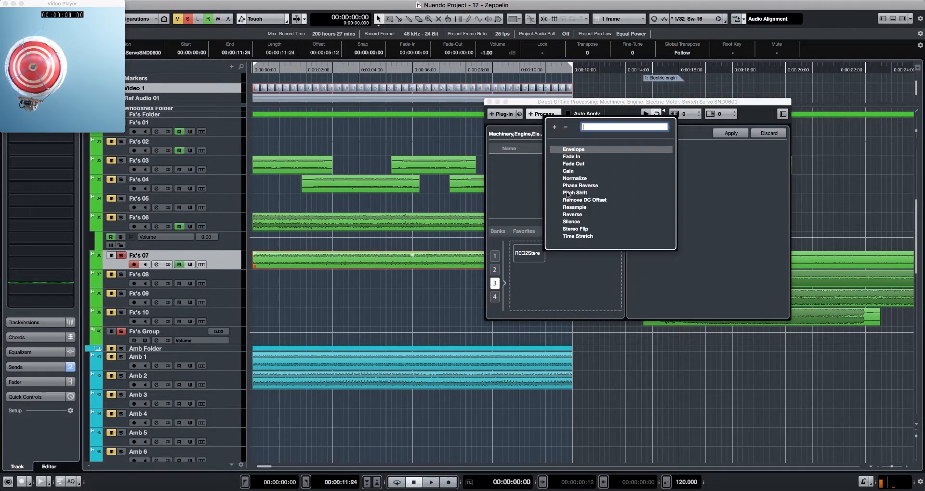
left_click(585, 228)
left_click(684, 150)
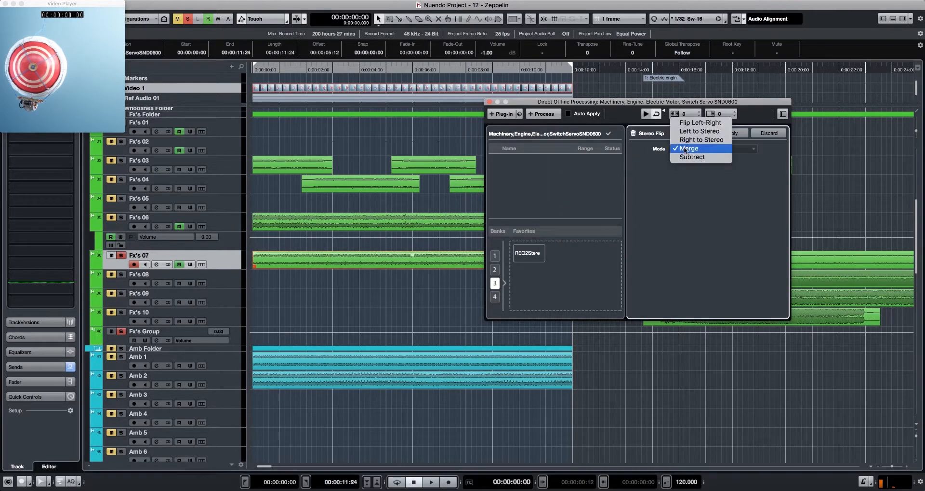
left_click(693, 148)
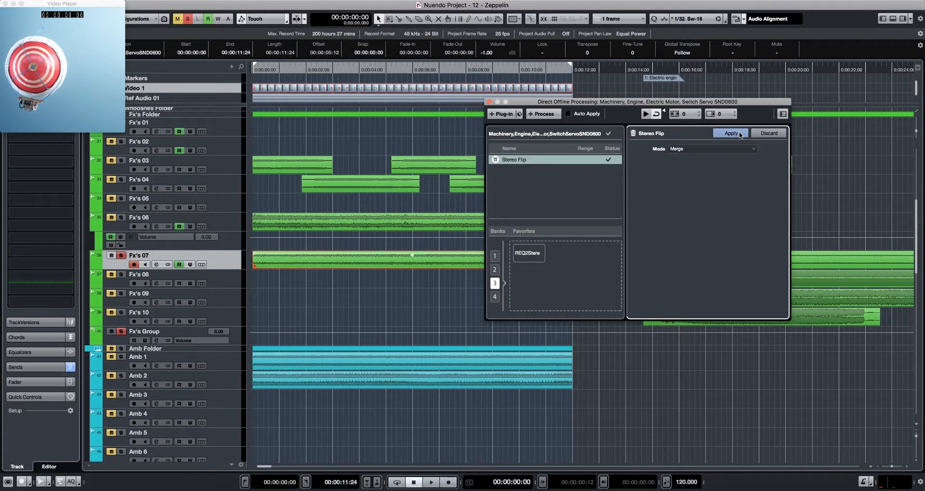
left_click(731, 133)
Play the merged servo motor clip, move it from Fx's 07 to Amb 3 and replay it from the start.
key("space")
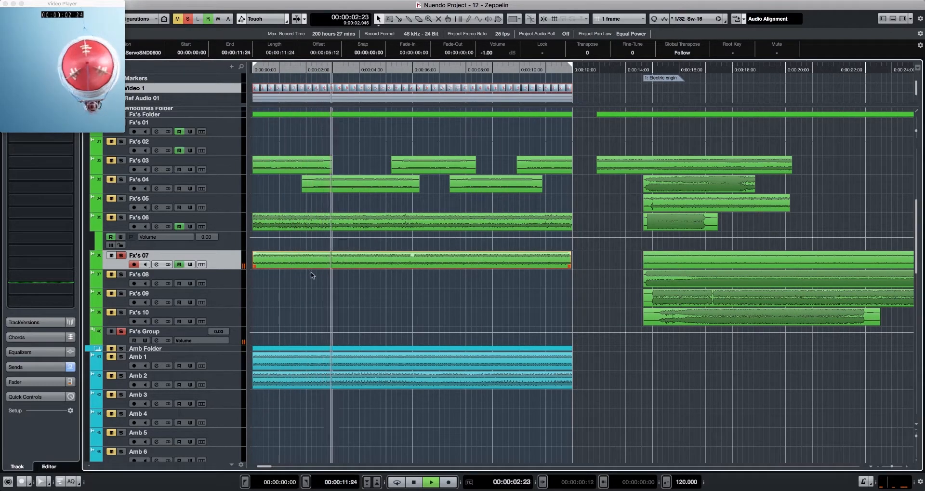
left_click_drag(331, 259, 332, 399)
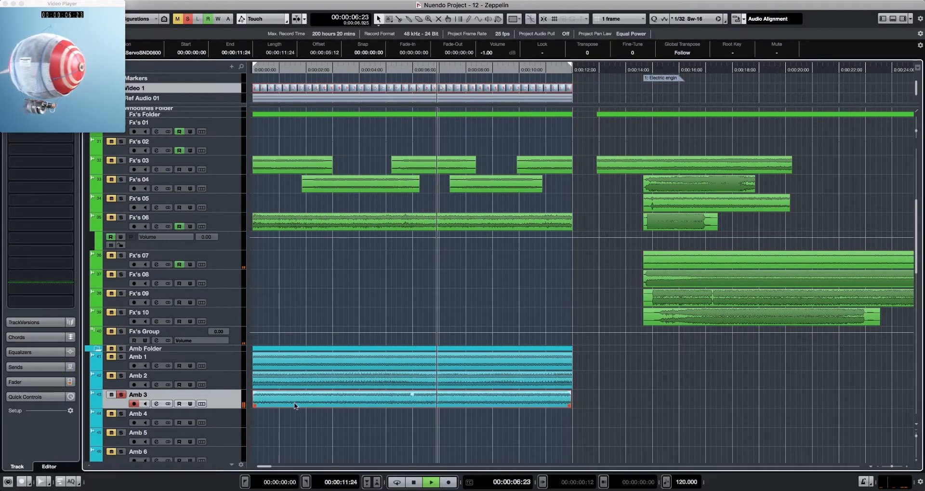
scroll(296, 372, "down", 5)
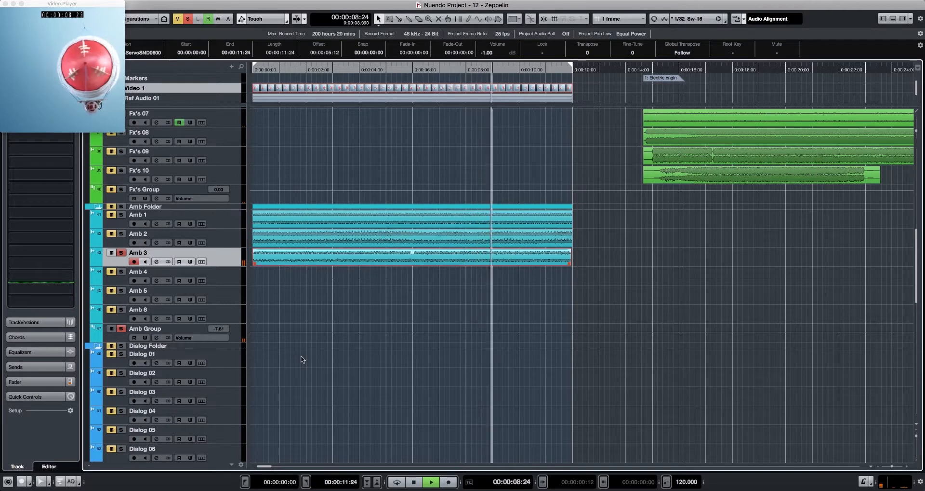
key("space")
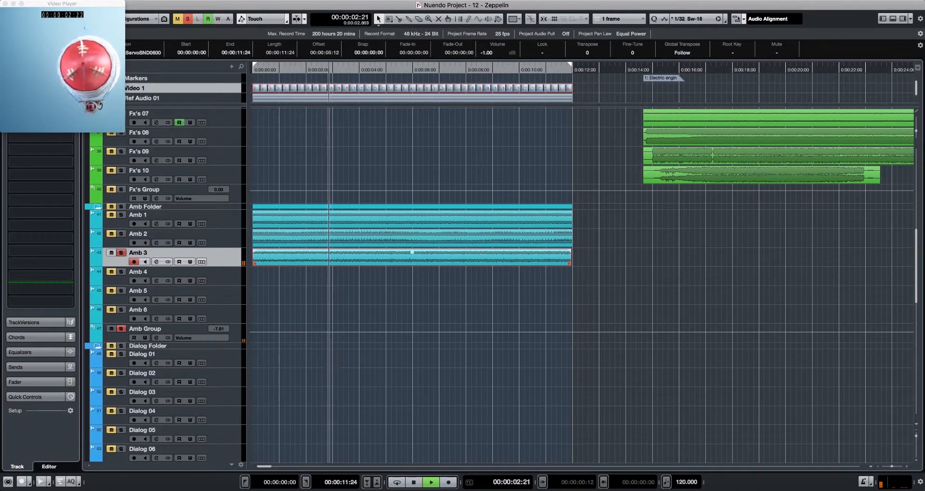
Apply the favorite REQ 2 Stereo equalizer with its 397 Hz low cut to the Amb 3 clip and close offline processing.
key("F7")
left_click(527, 252)
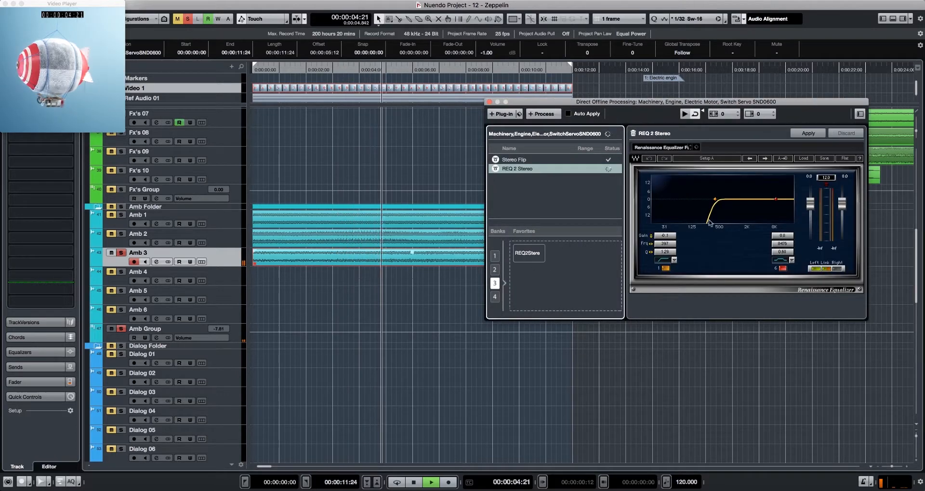
left_click(815, 135)
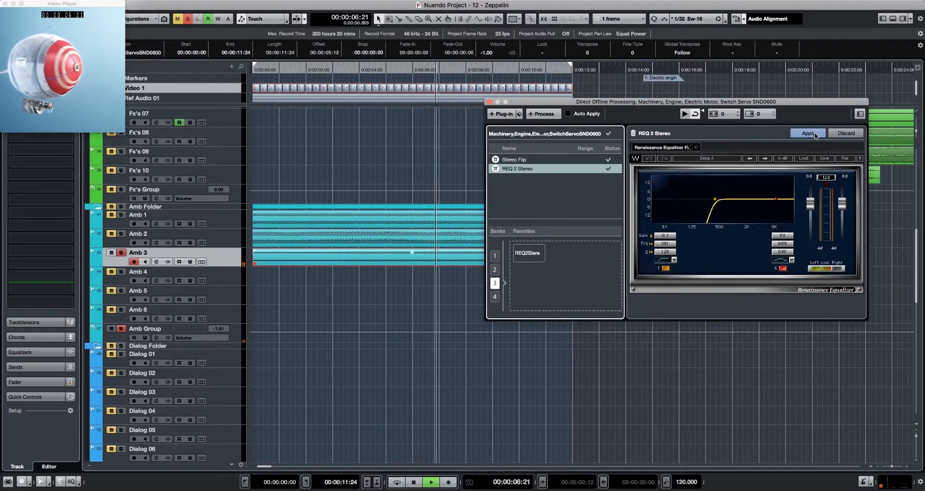
left_click(489, 101)
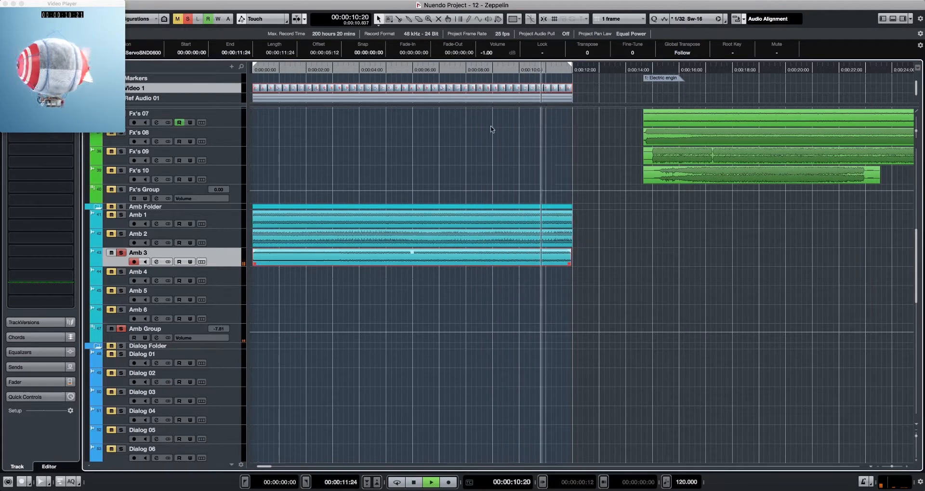
Unsolo Amb 3, replay the full mix and raise the Amb 3 clip volume to 7.00 dB.
key("space")
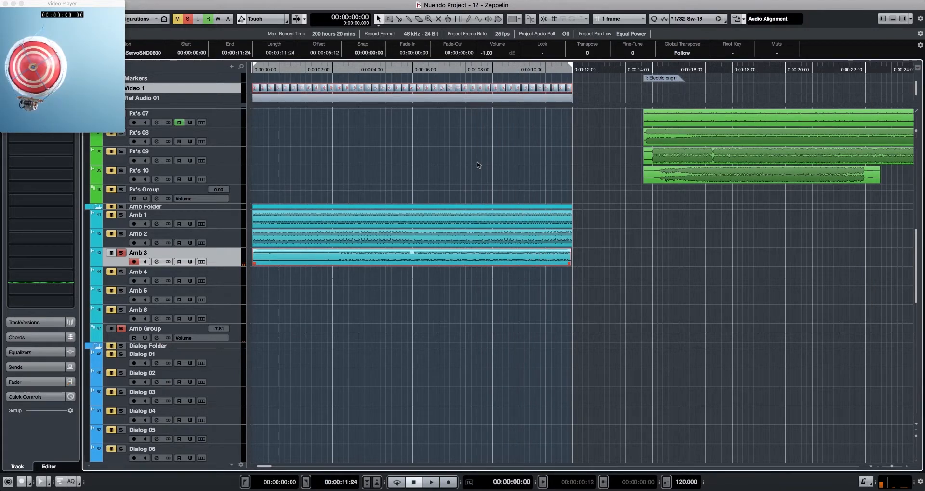
key("space")
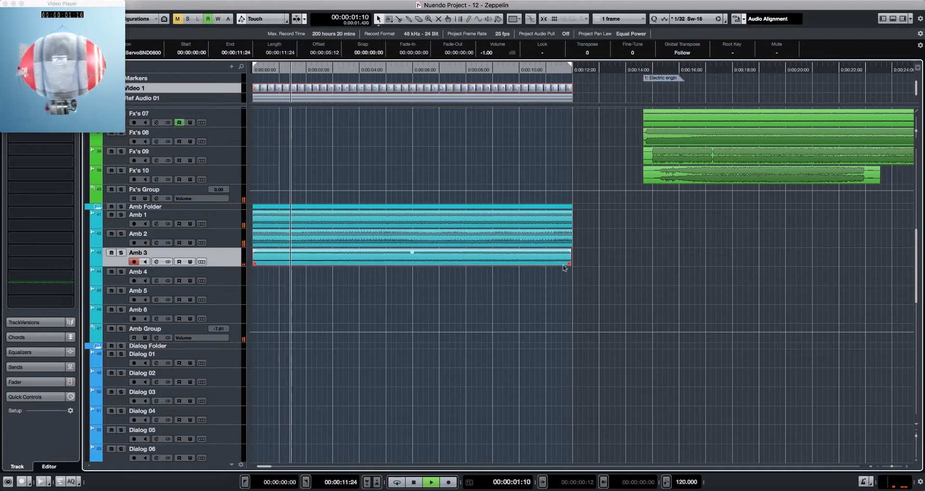
left_click_drag(628, 258, 486, 283)
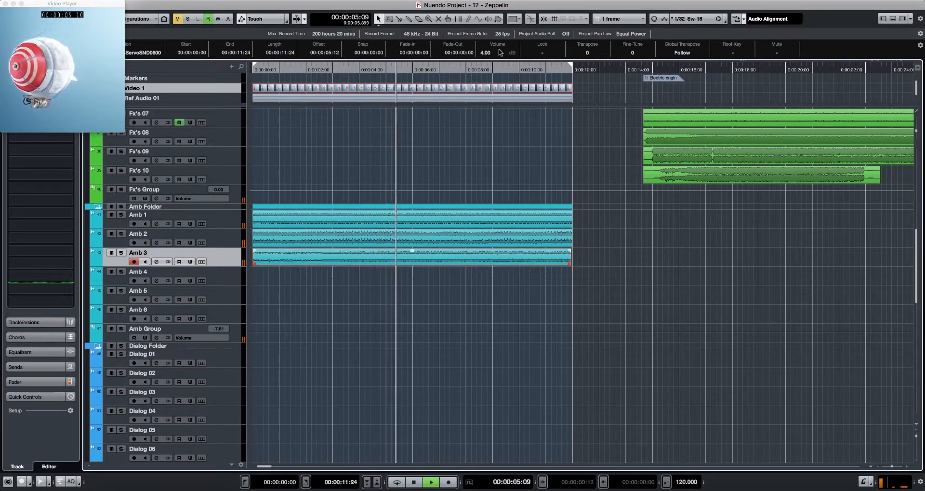
scroll(501, 53, "up", 2)
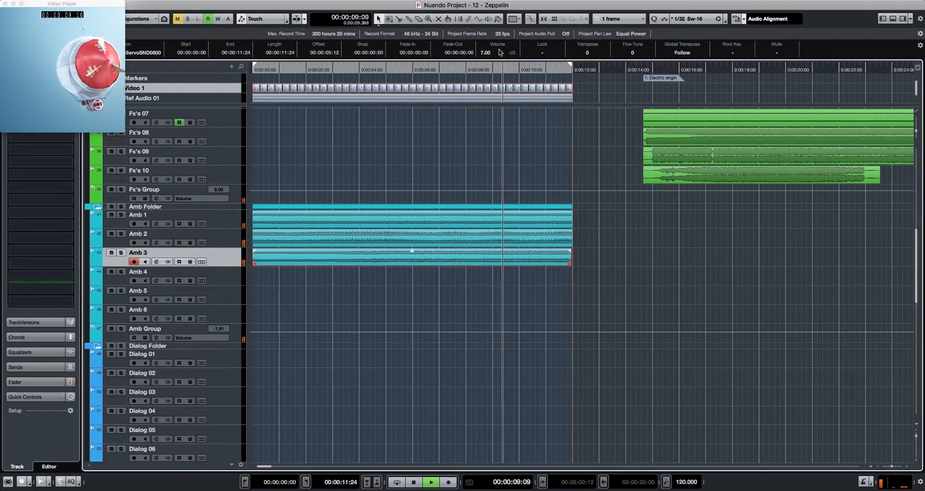
Mute the Amb 1 and Amb 2 clips, comparing playback with them unmuted before muting them again and stopping.
left_click(119, 340)
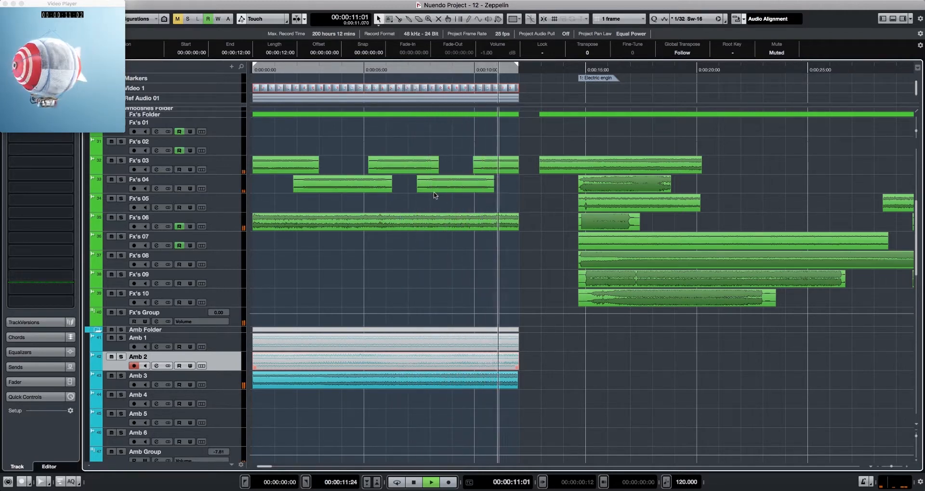
key("space")
left_click_drag(539, 344, 504, 362)
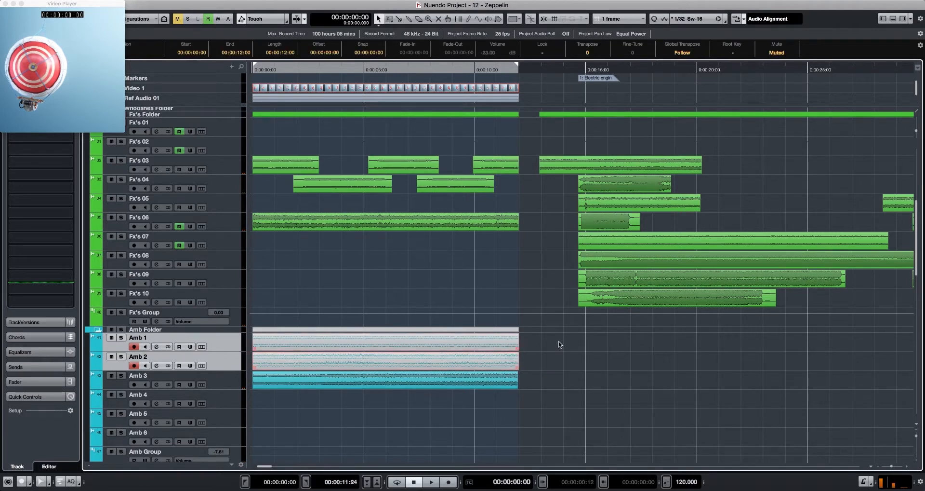
left_click_drag(560, 344, 496, 361)
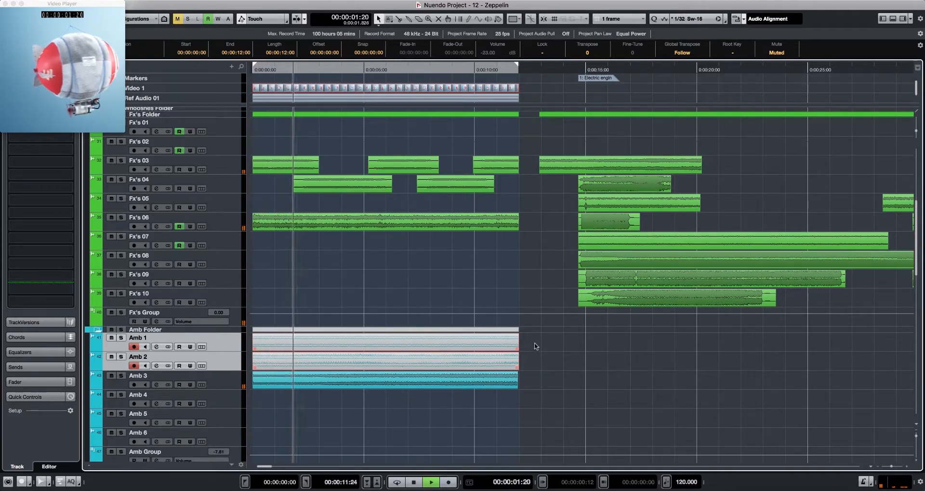
key("shift+u")
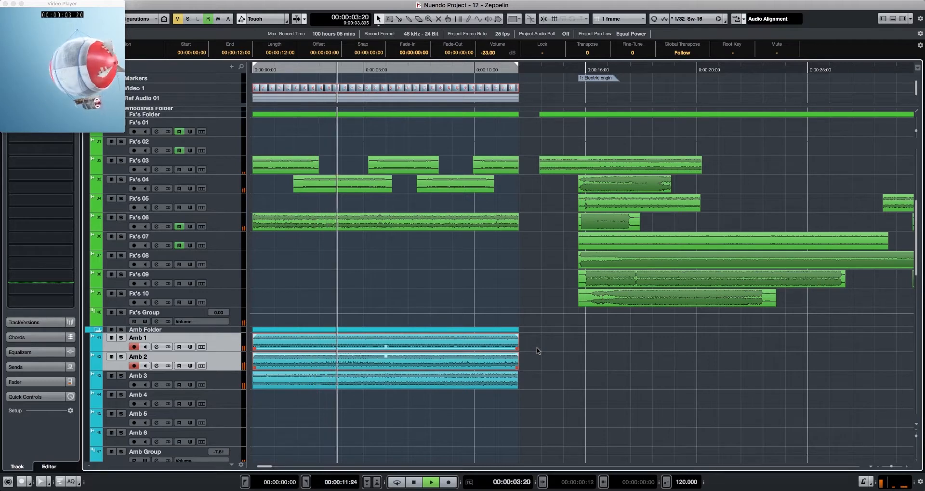
key("shift+m")
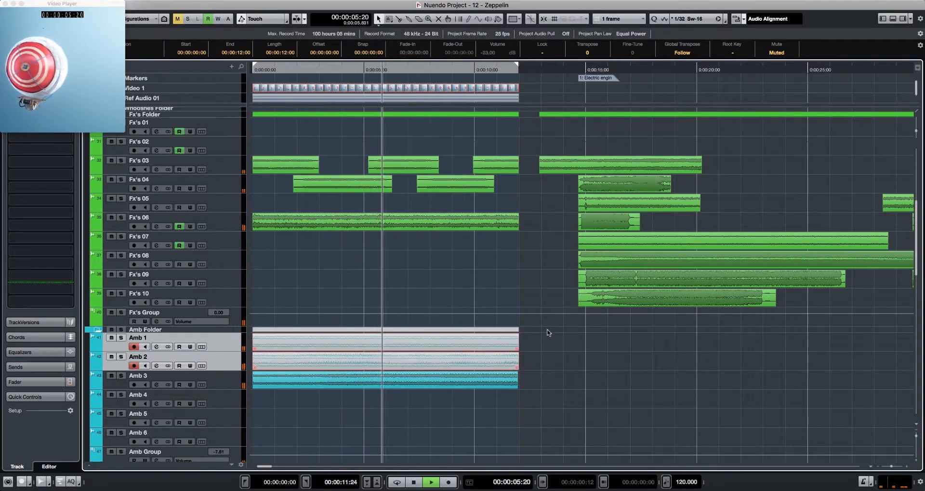
key("space")
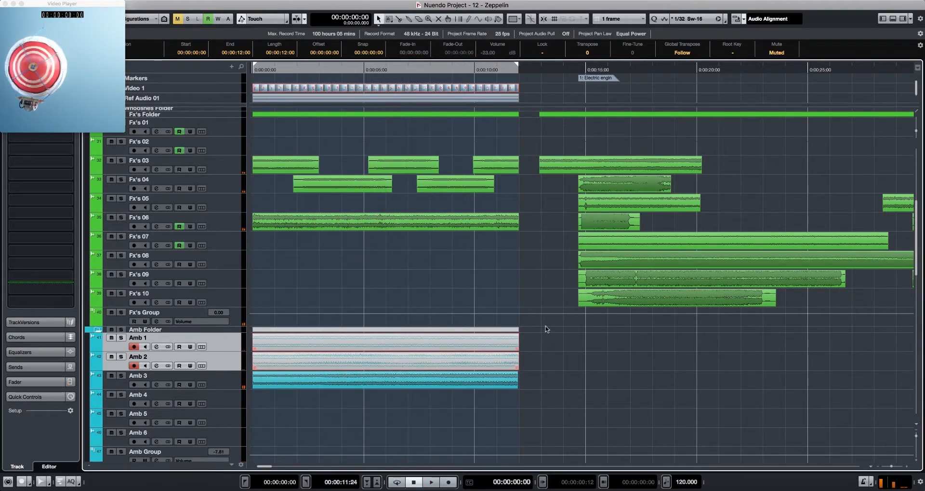
Audition the Amb 3 servo motor clip with its track soloed, then return to the full mix.
left_click(393, 372)
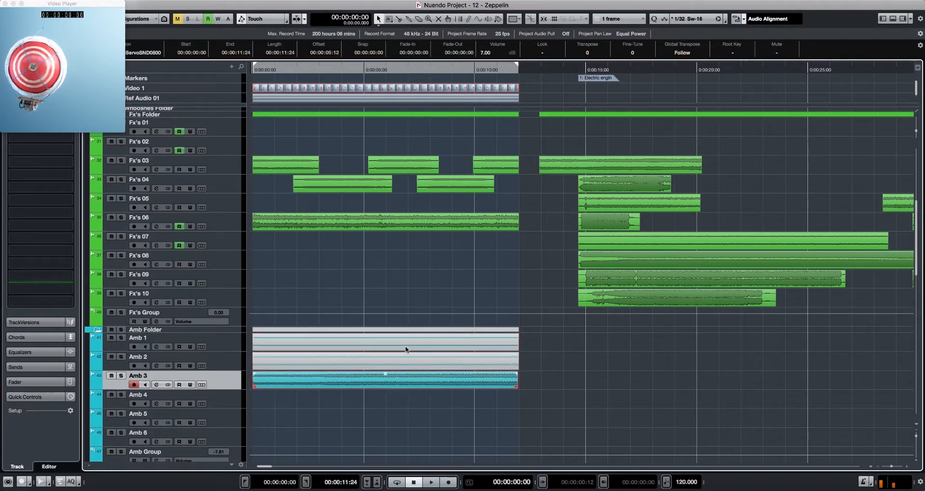
left_click(121, 376)
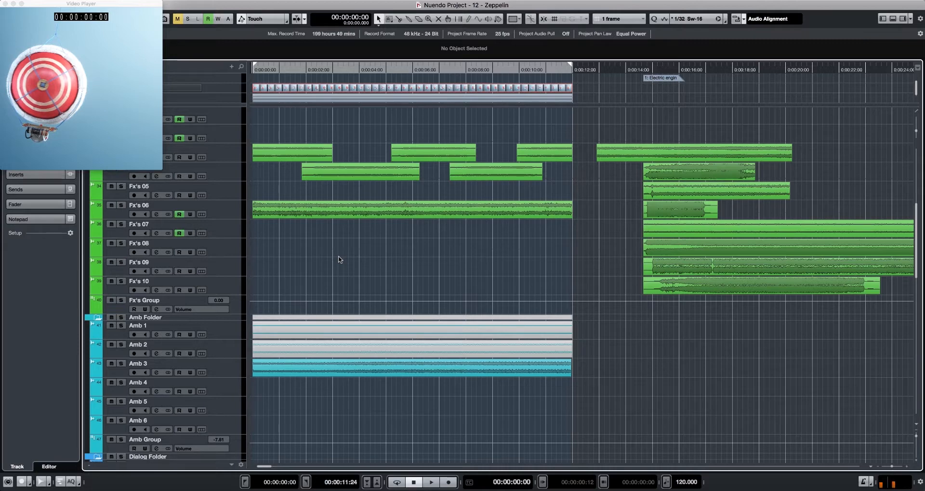
key("h")
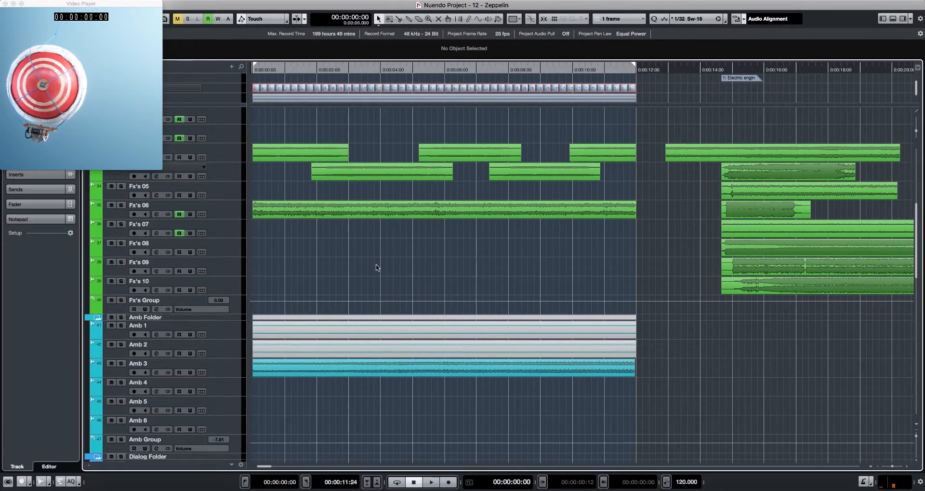
Select Fx's Group and Amb Group together and route their output to All Dialg Group.
left_click(122, 308)
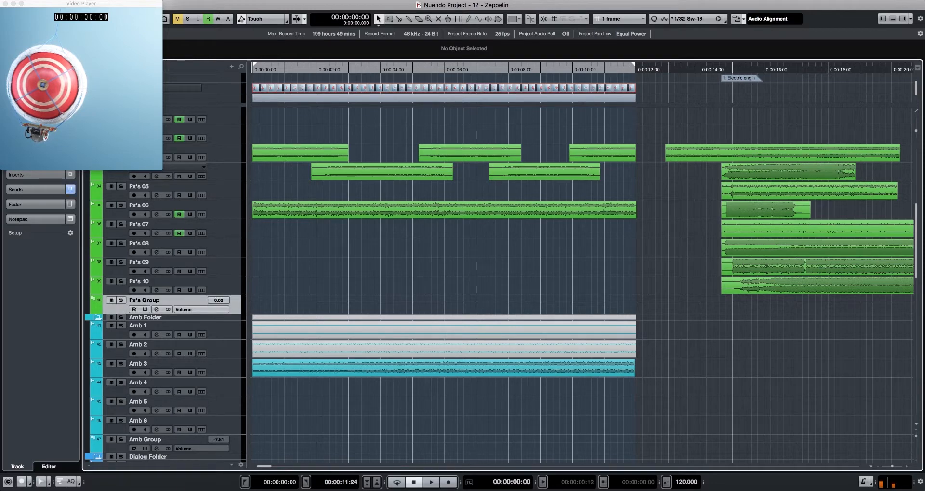
left_click(112, 451)
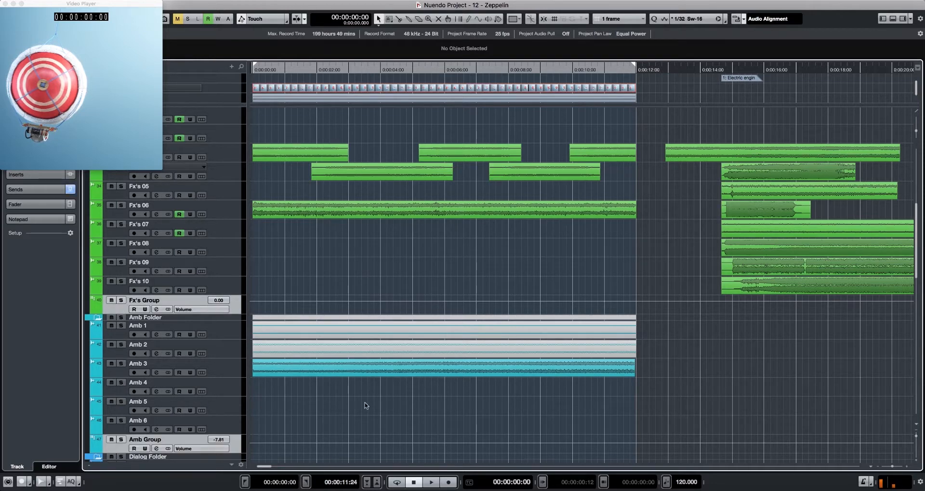
scroll(374, 304, "down", 15)
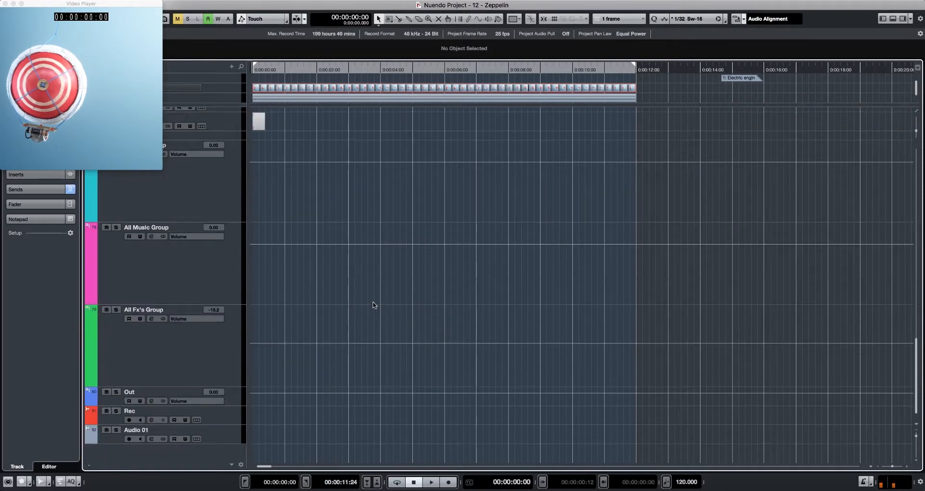
scroll(330, 266, "up", 11)
scroll(329, 266, "down", 10)
scroll(200, 351, "up", 2)
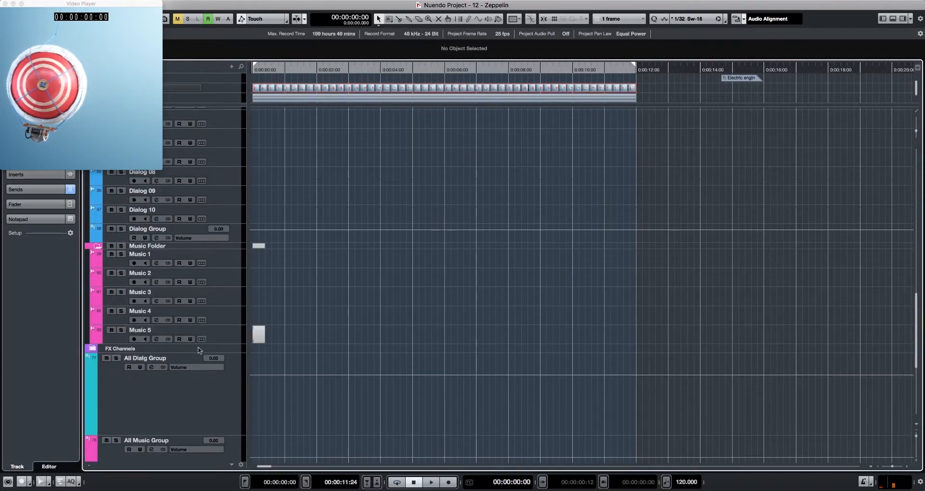
scroll(299, 336, "up", 8)
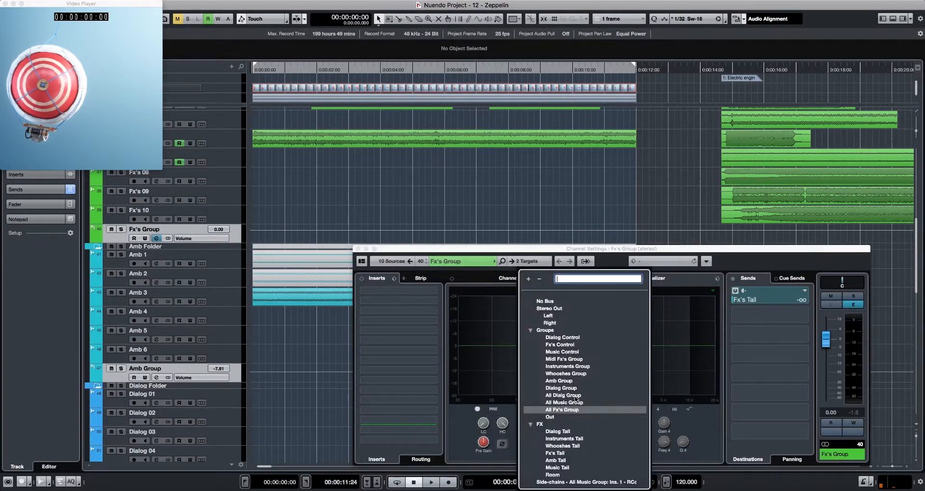
left_click(575, 395)
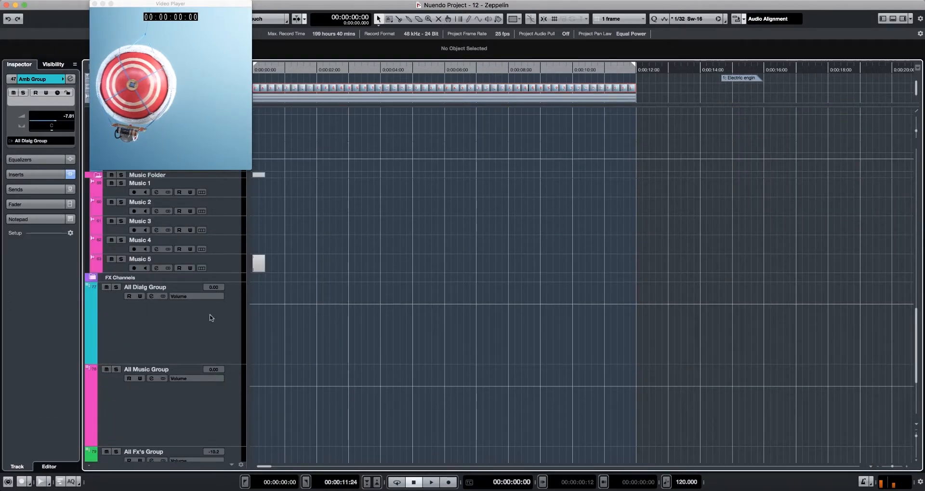
Rename All Dialg Group as All Engine Group and bring up its channel settings clear of the track.
left_click(206, 326)
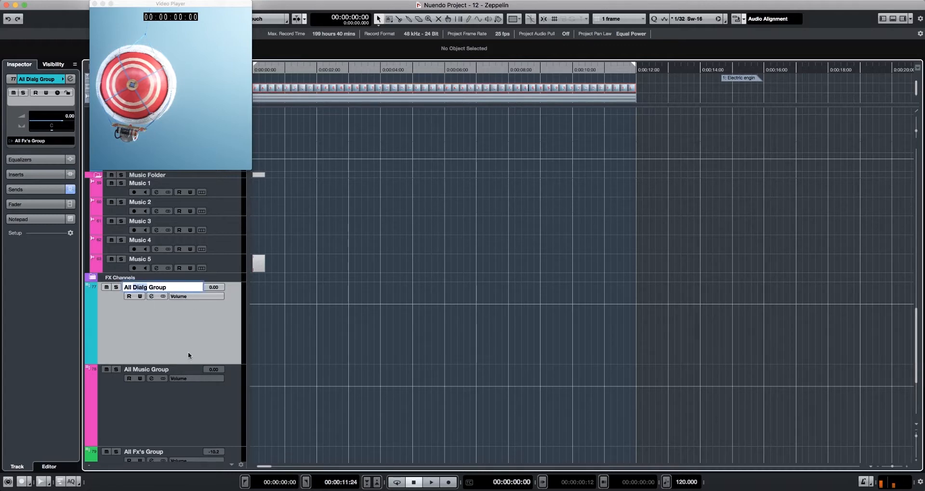
key("BackSpace")
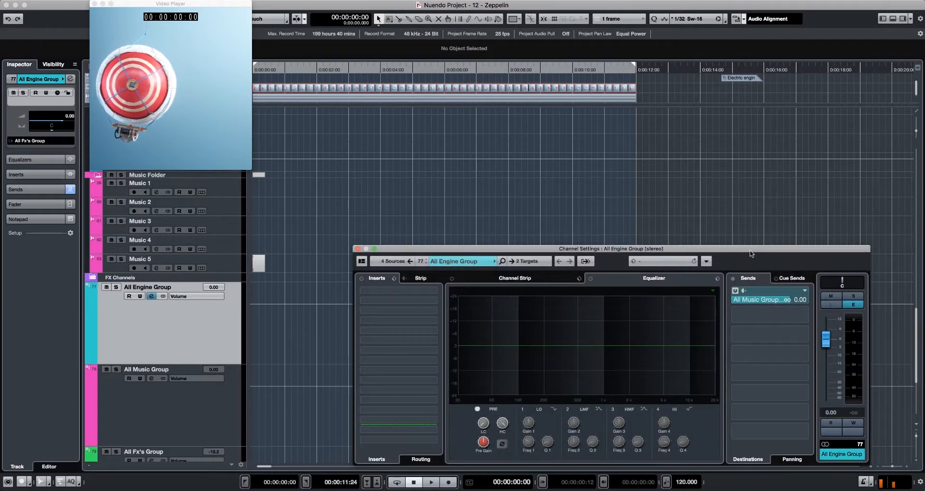
left_click_drag(752, 253, 757, 133)
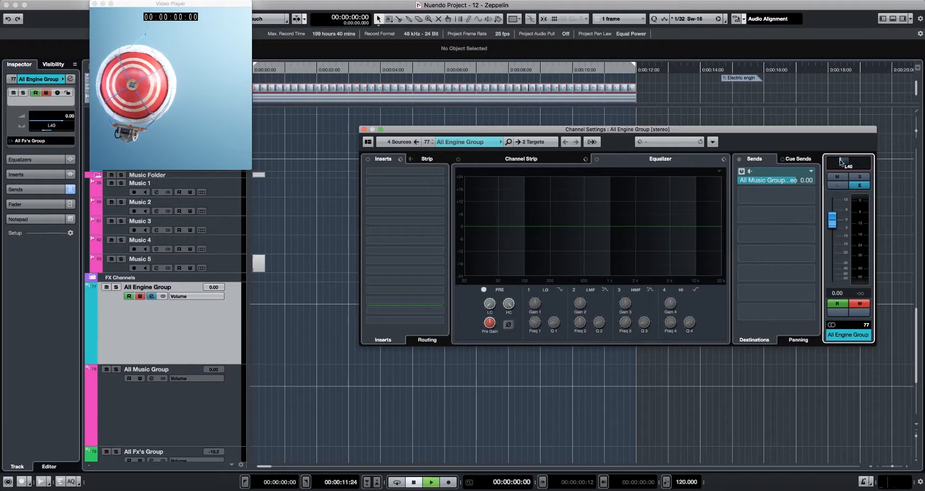
Record left-right pan automation on All Engine Group during playback, starting at L40, and enlarge its pan automation lane.
left_click_drag(841, 162, 850, 163)
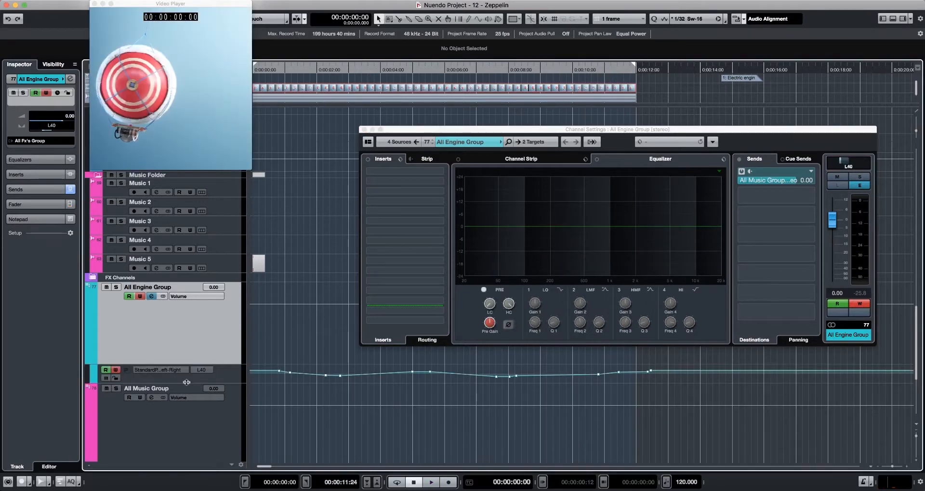
left_click_drag(187, 381, 197, 438)
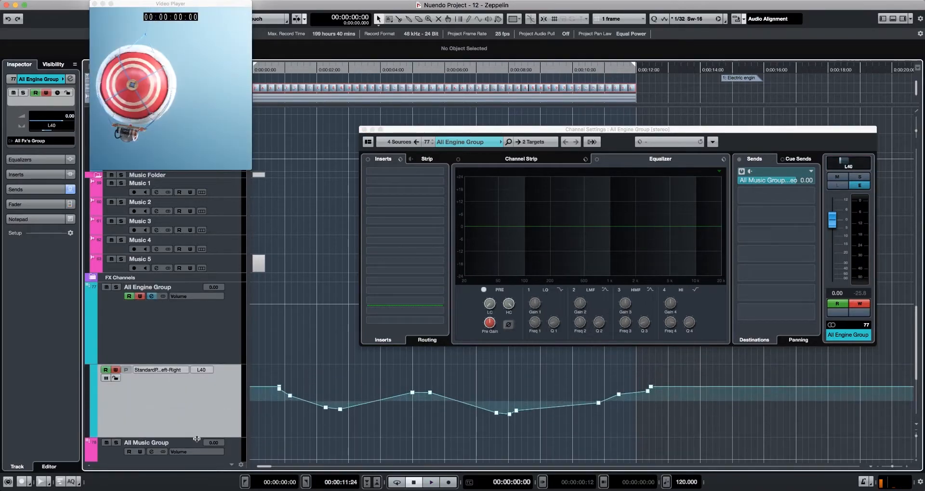
left_click(364, 129)
key("space")
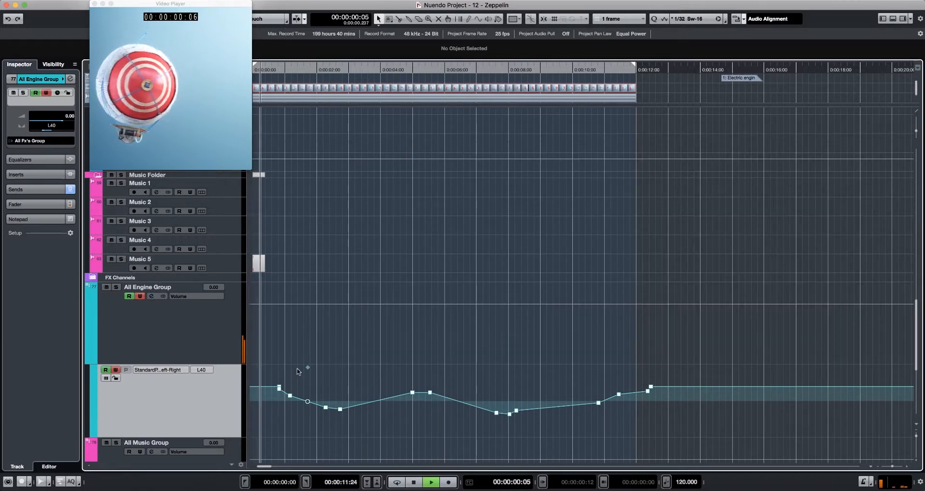
Simplify the opening pan curve and pan both its first point and the pair around 5 seconds further left.
key("space")
left_click_drag(279, 387, 278, 386)
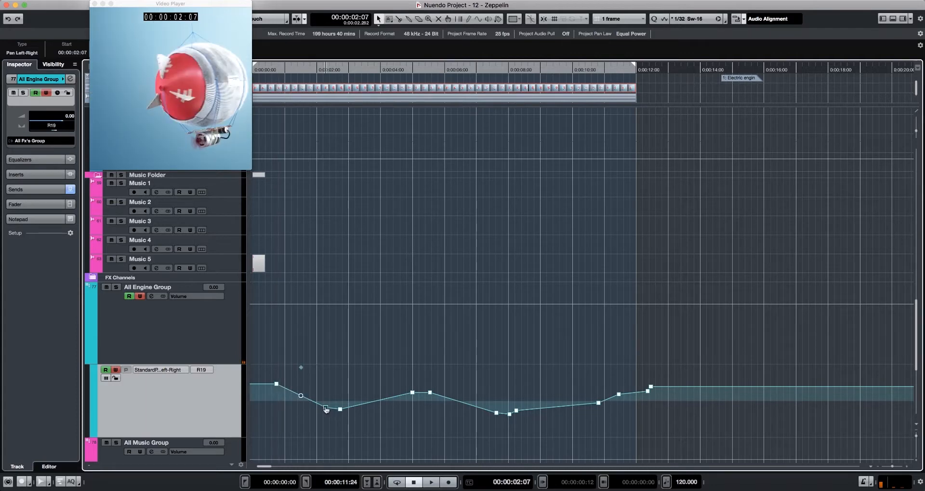
key("space")
key("space")
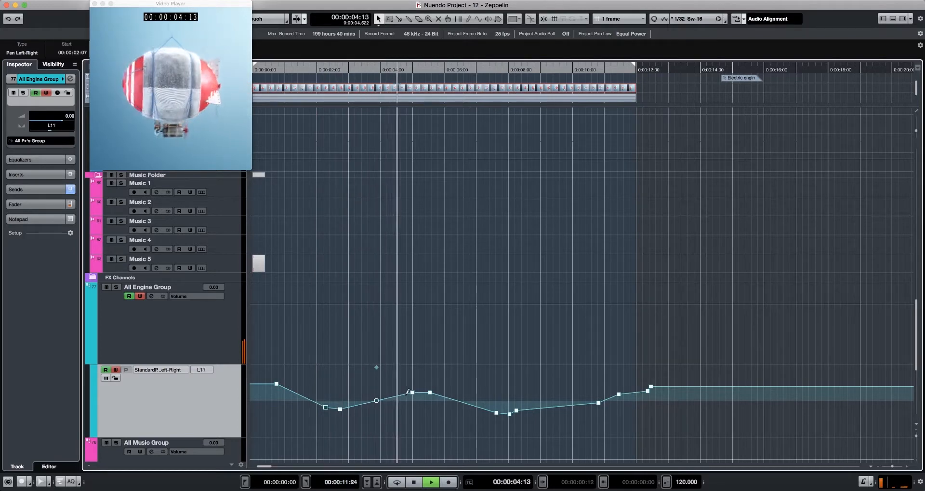
key("space")
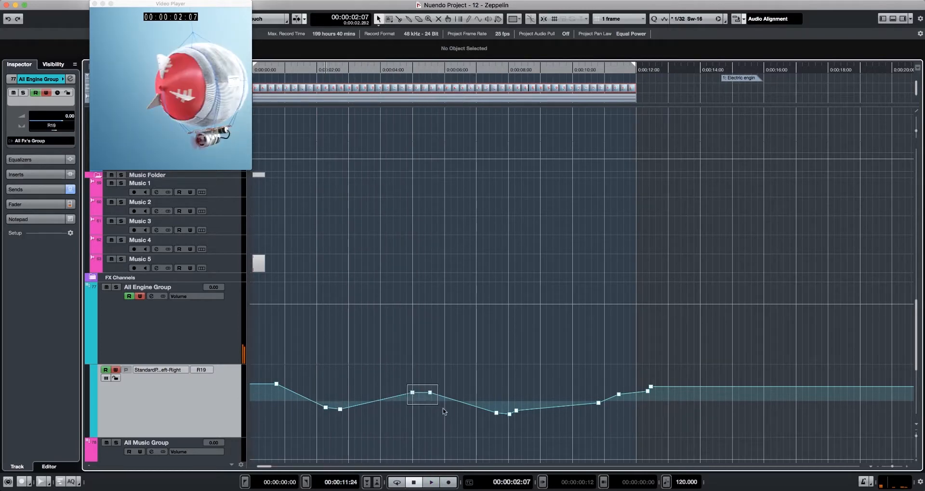
left_click_drag(407, 384, 435, 394)
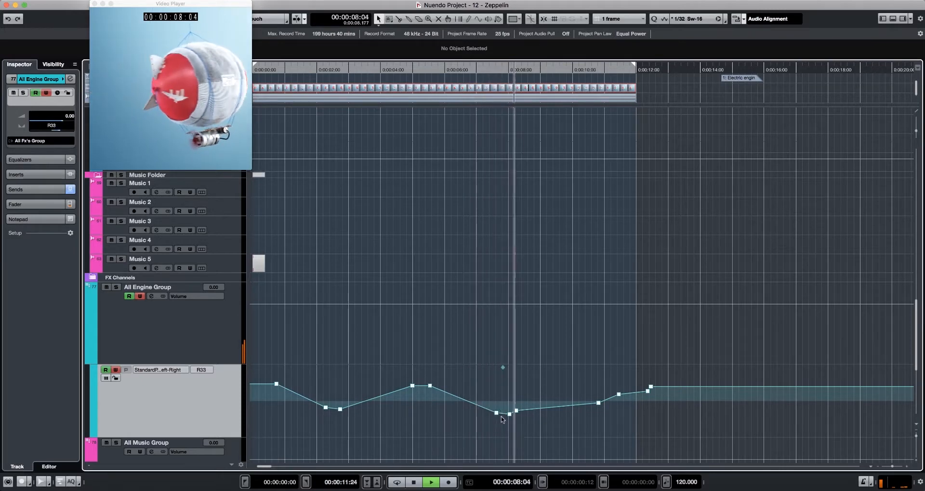
Shift the pan points around 8 seconds slightly later, and the pairs near 2 and 5 seconds earlier.
left_click_drag(489, 394, 517, 432)
key("space")
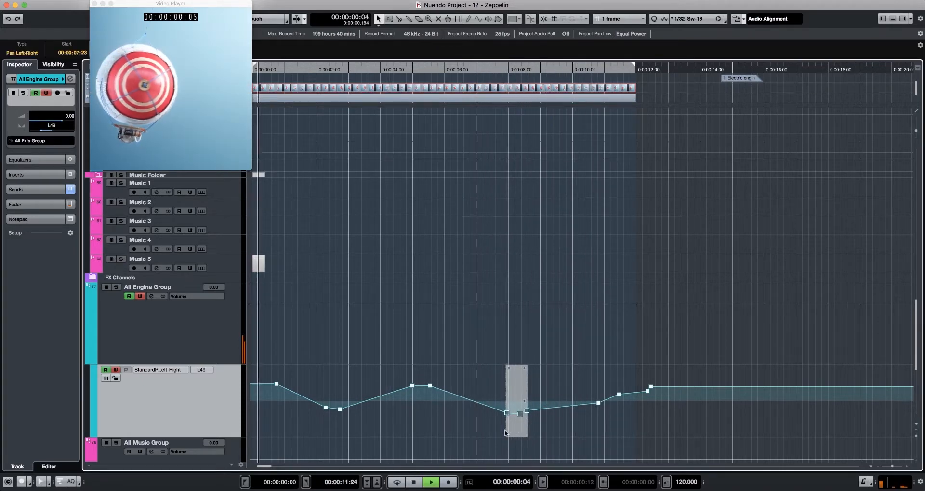
key("l")
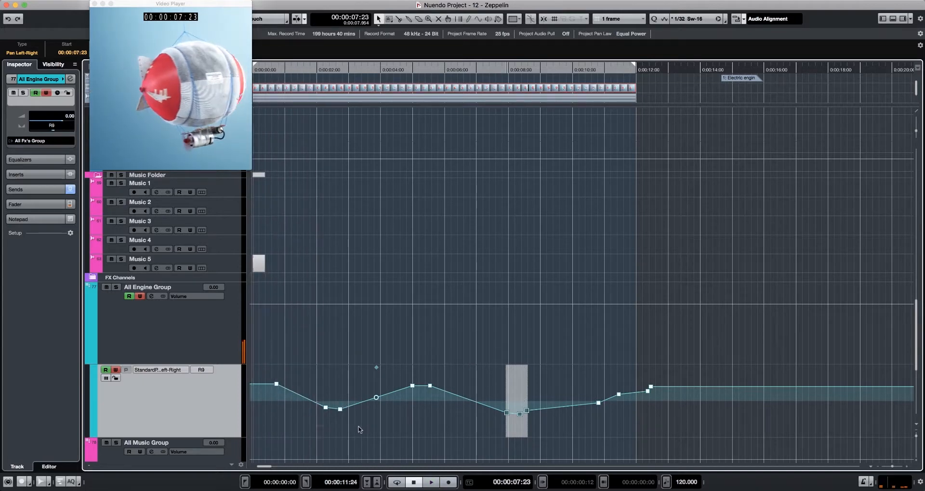
left_click_drag(358, 426, 308, 424)
left_click_drag(373, 363, 438, 420)
left_click_drag(418, 422, 400, 421)
Delete the extra pan points near 8.5 seconds and around 11 seconds, and shift the remaining pair near 8 seconds earlier.
left_click(526, 411)
key("Delete")
left_click_drag(492, 439, 526, 399)
left_click_drag(512, 431, 495, 431)
left_click_drag(576, 376, 643, 428)
key("Delete")
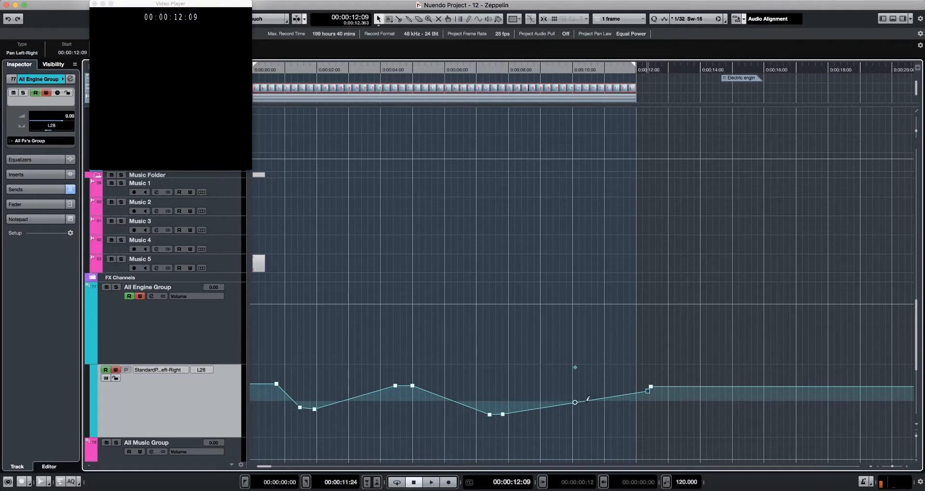
Play the zeppelin video from the start to check the edited pan automation.
key("period")
key("space")
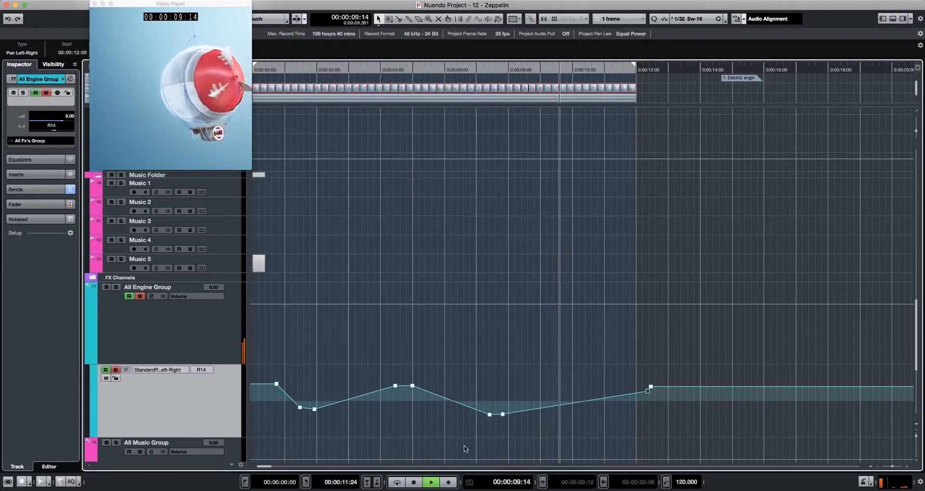
left_click(376, 456)
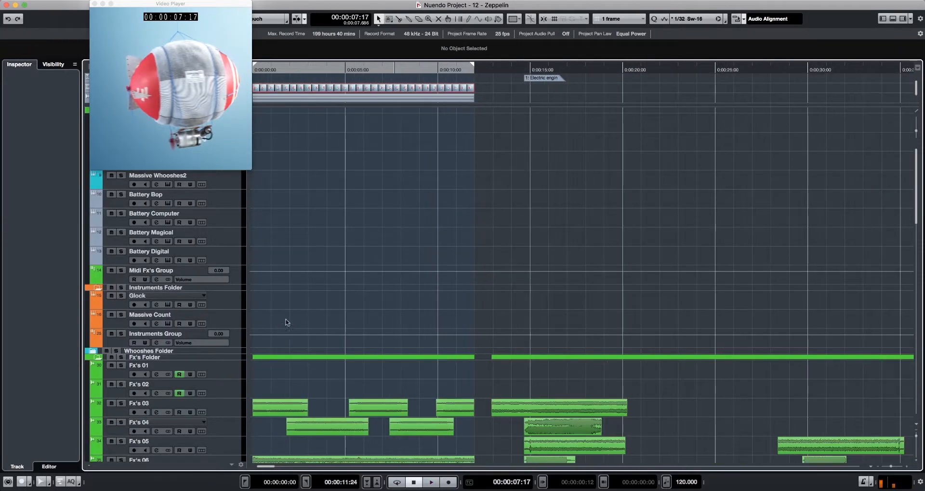
Go to marker 3 and audition the source clips on Fx's 03 and Fx's 04 in solo.
key("h")
scroll(299, 348, "down", 3)
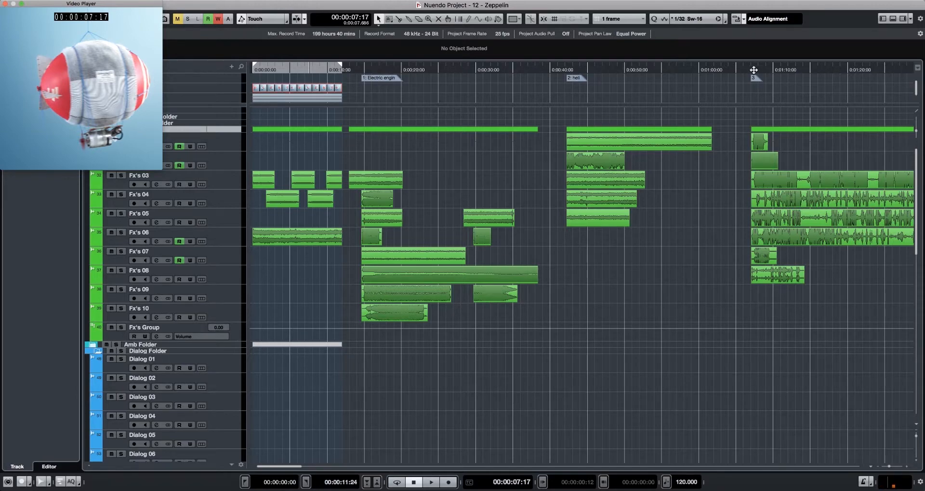
left_click_drag(753, 70, 733, 188)
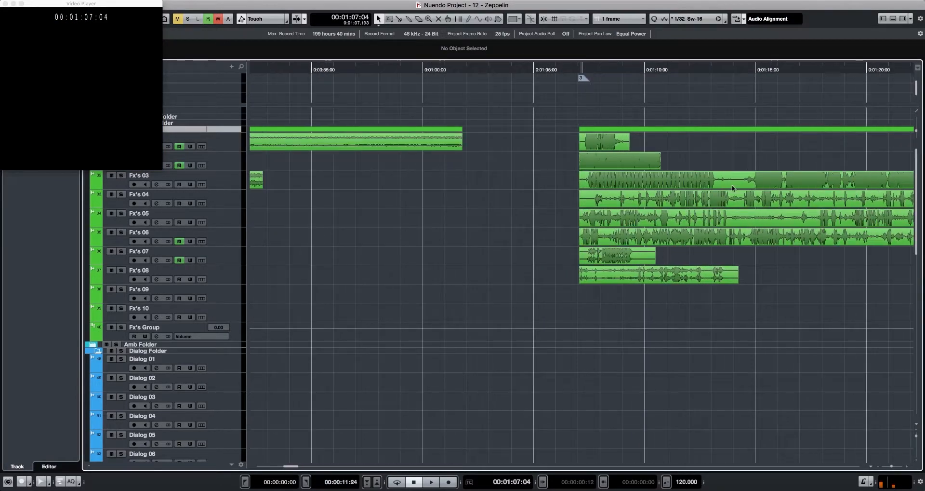
key("h")
key("h")
key("g")
key("g")
key("g")
left_click(682, 186)
key("l")
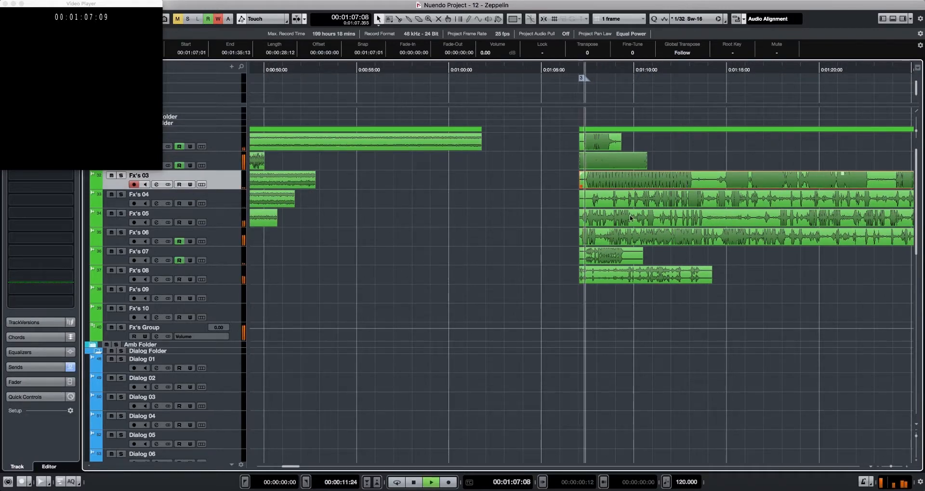
key("s")
left_click(633, 203)
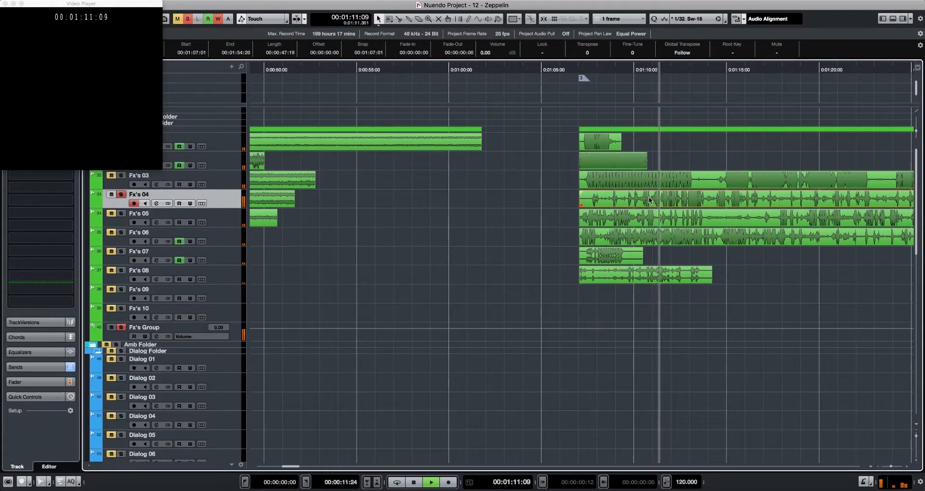
Split the Fx's 04 source clip near 1:14, place its section at the start of Dialog 01 and extend it to 00:00:11:24.
left_click(709, 204, "alt")
key("space")
left_click(682, 199)
key("l")
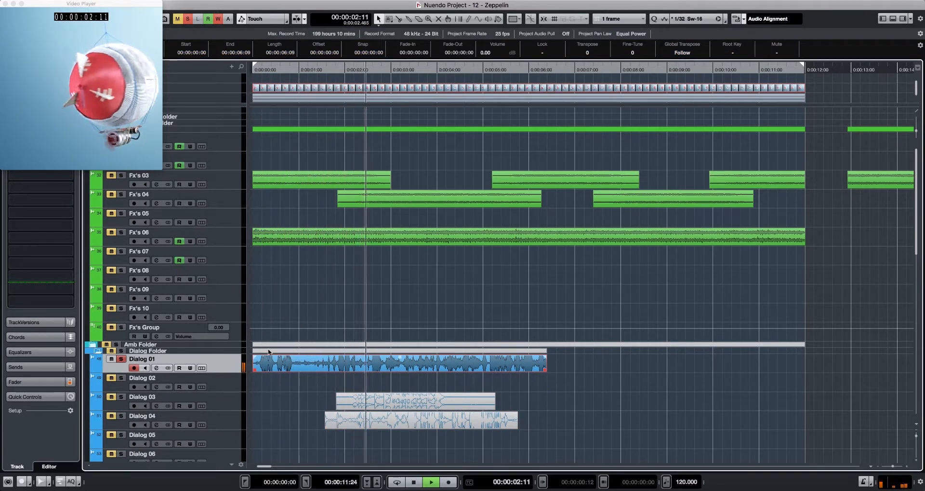
left_click_drag(543, 372, 803, 372)
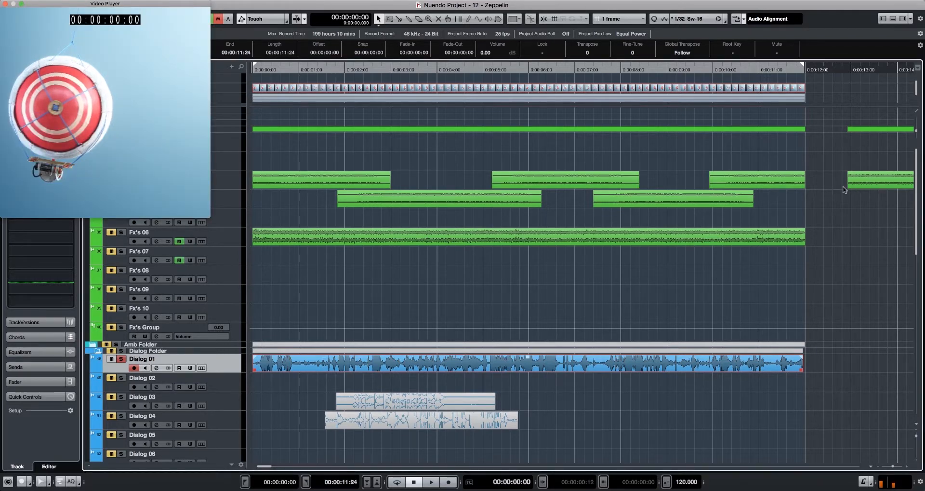
Apply high-cut and low-cut filters to the Dialog 01 channel during playback and lower its fader slightly.
key("e")
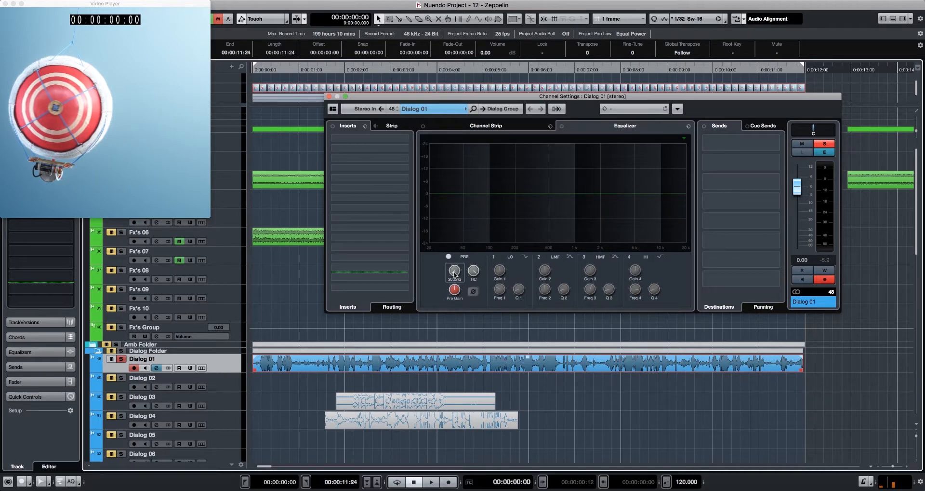
key("space")
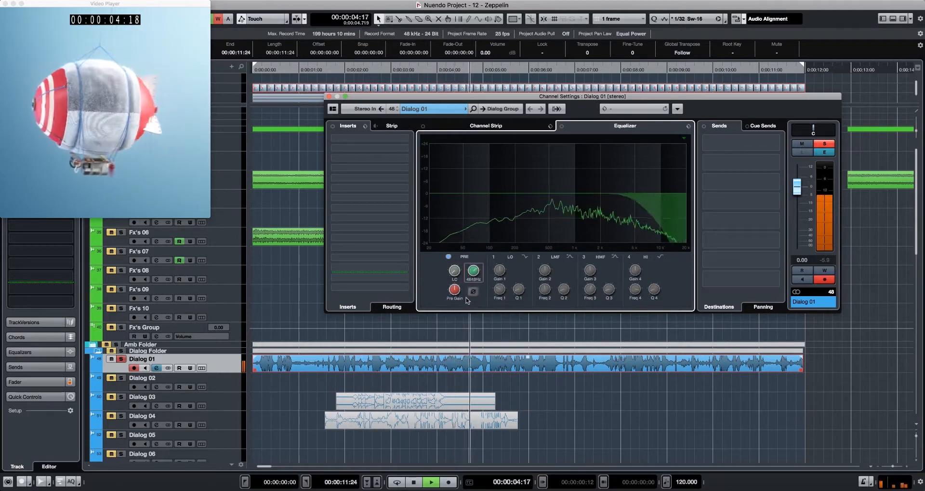
key("KP_Decimal")
left_click_drag(455, 271, 446, 231)
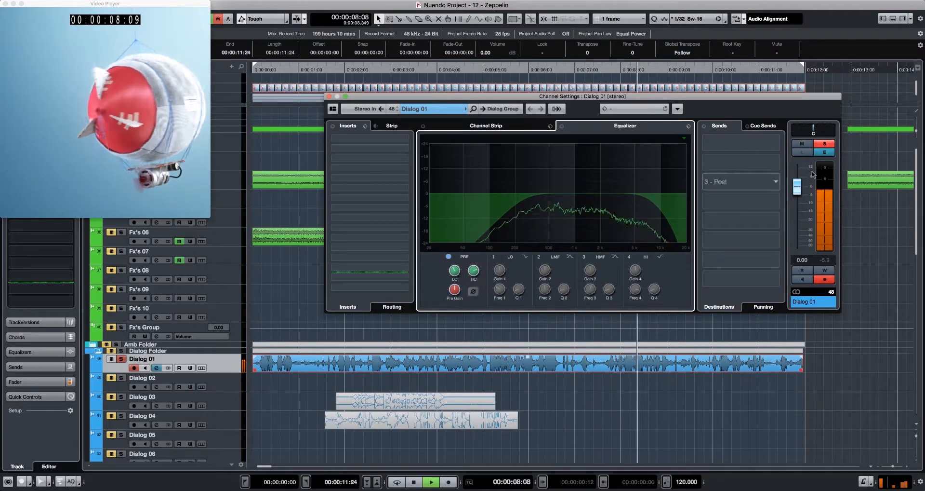
left_click_drag(793, 189, 796, 197)
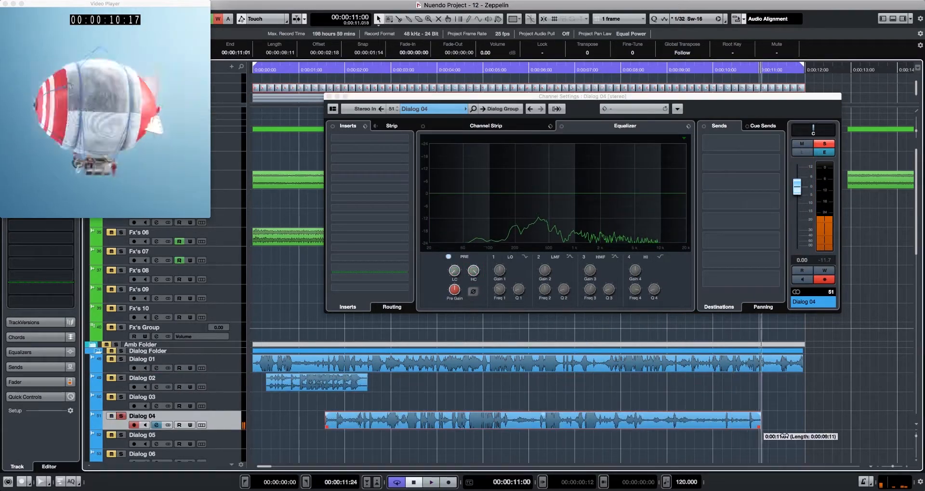
Extend the Dialog 04 clip over the whole video length and move it to Dialog 02 in place of the existing clip.
left_click_drag(759, 436, 831, 436)
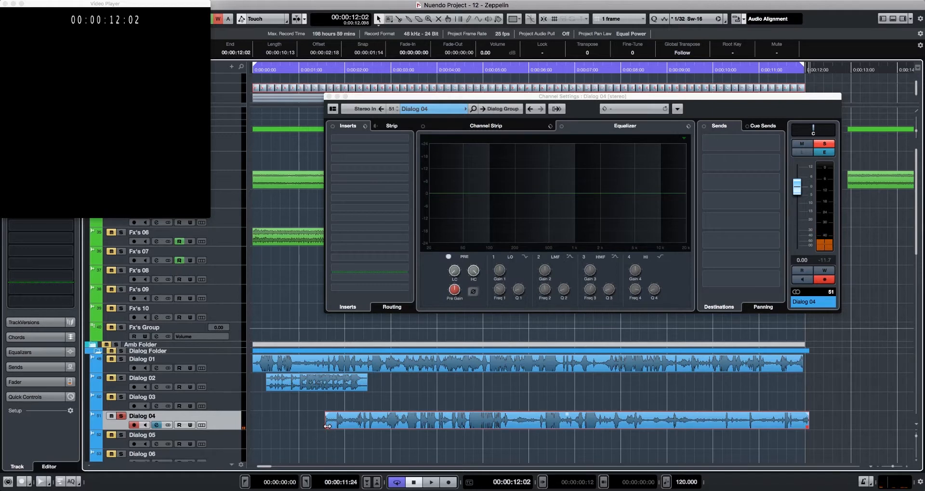
left_click_drag(327, 425, 213, 433)
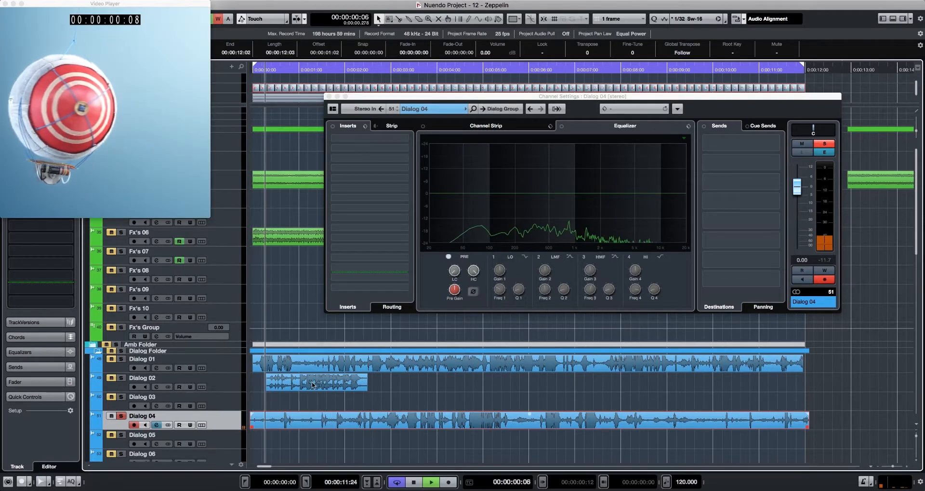
left_click(312, 385)
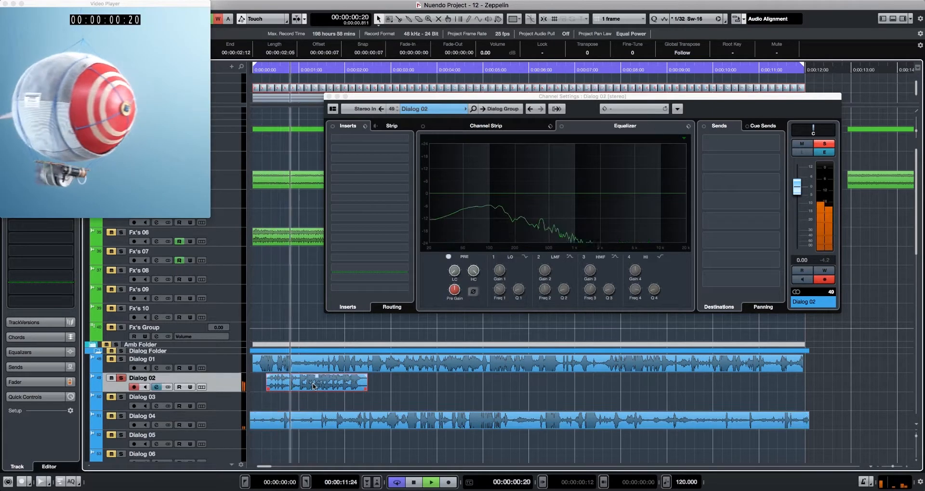
key("Delete")
left_click_drag(324, 417, 325, 380)
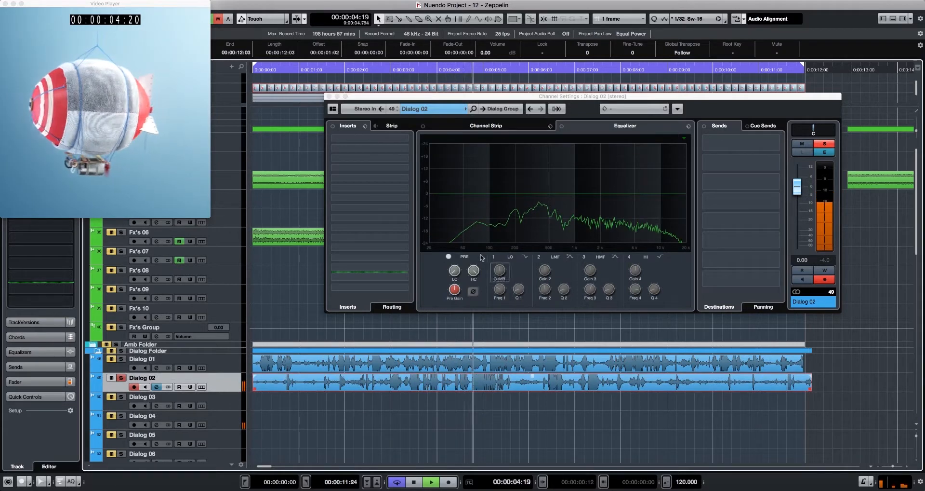
Apply low-cut and high-cut filters to the Dialog 02 channel, audition it soloed together with Dialog 01 and close the channel settings.
key(".")
left_click_drag(454, 270, 459, 224)
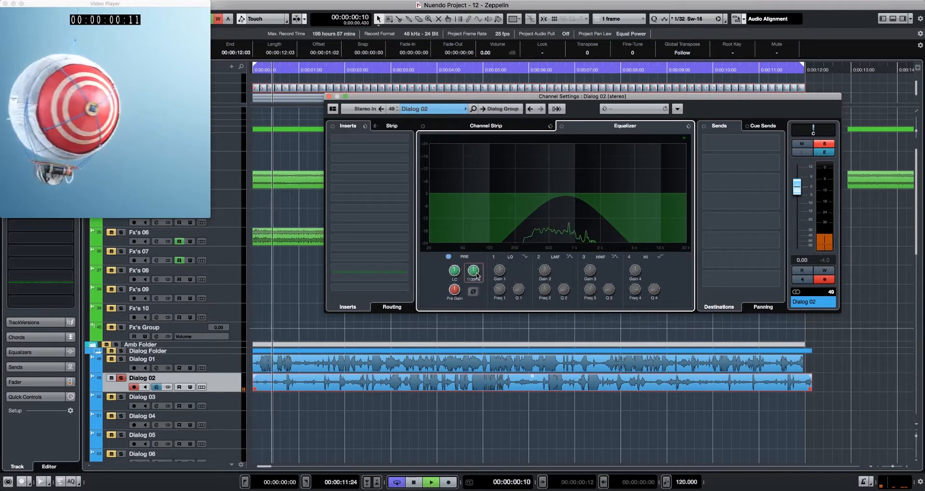
left_click_drag(475, 274, 477, 274)
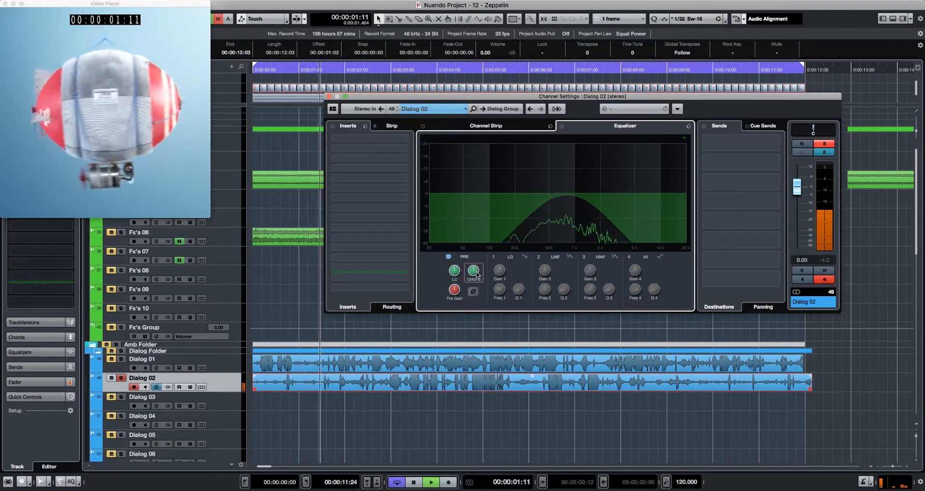
left_click(121, 359)
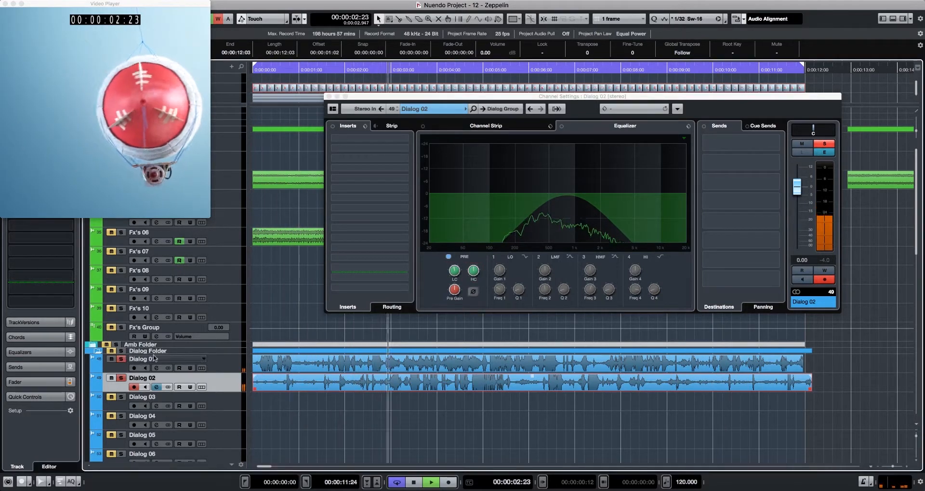
left_click(329, 96)
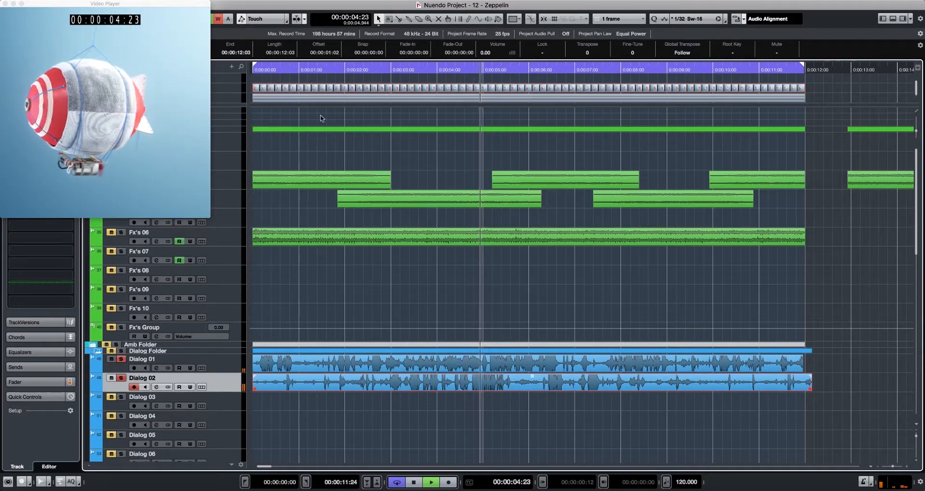
Lower the event volume of both the Dialog 01 and Dialog 02 clips to -6.00 dB during playback.
left_click(492, 358, "shift")
scroll(492, 54, "down", 9)
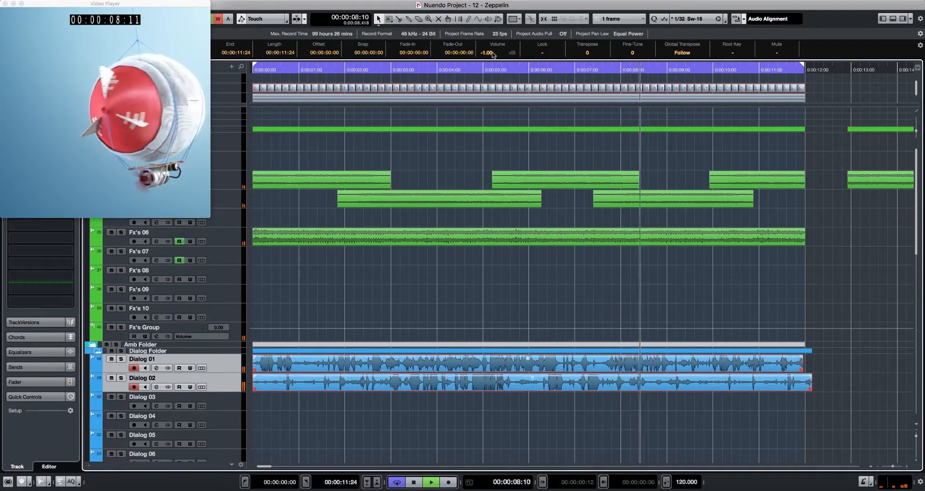
scroll(492, 54, "up", 2)
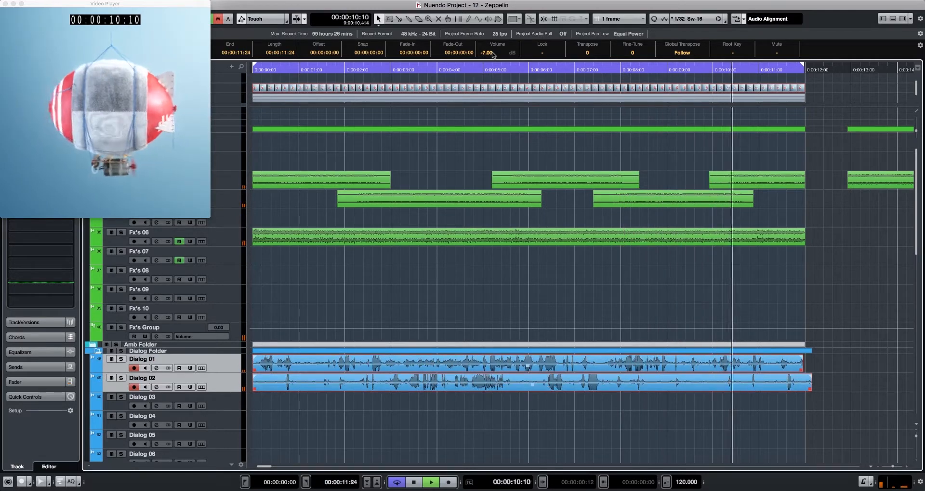
scroll(492, 54, "up", 2)
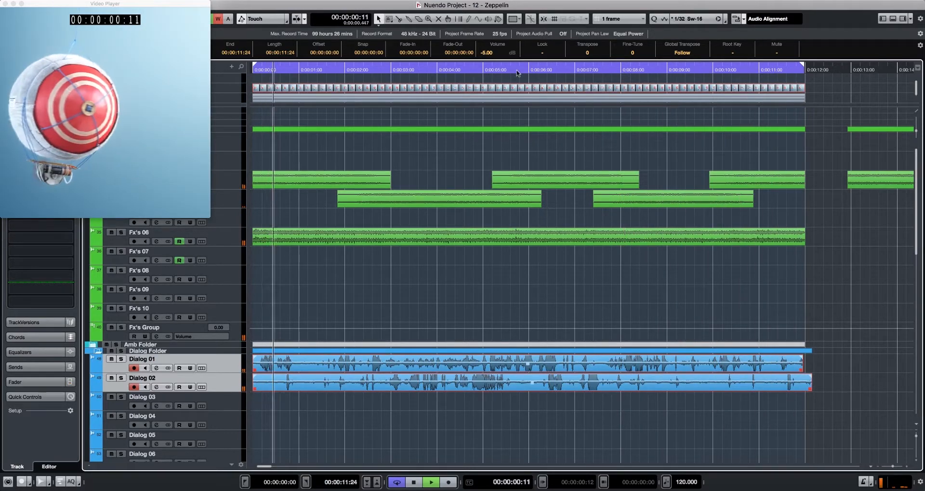
Trim the end of the Dialog 02 clip to 00:00:11:23.
left_click(806, 389)
left_click_drag(811, 388, 801, 388)
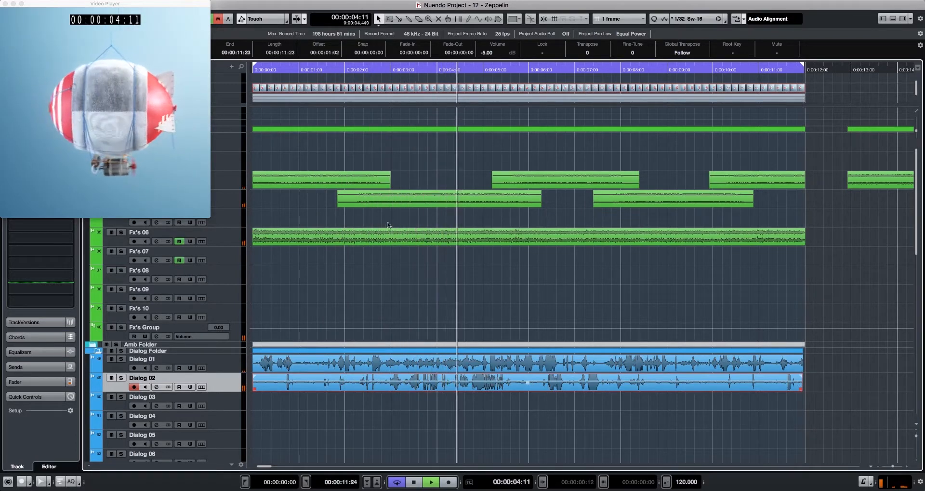
left_click(422, 410)
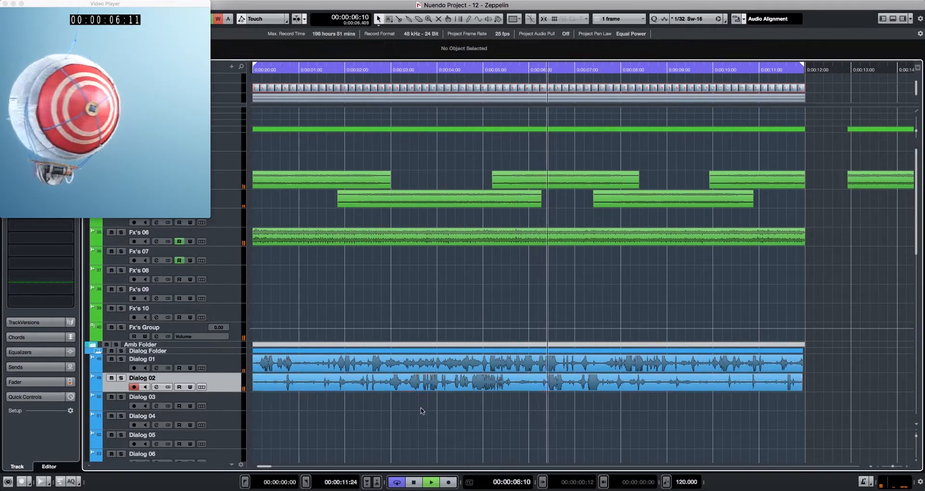
Play the full mix and audition Dialog 02 and Dialog 01 in solo around 00:00:04:10.
key("period")
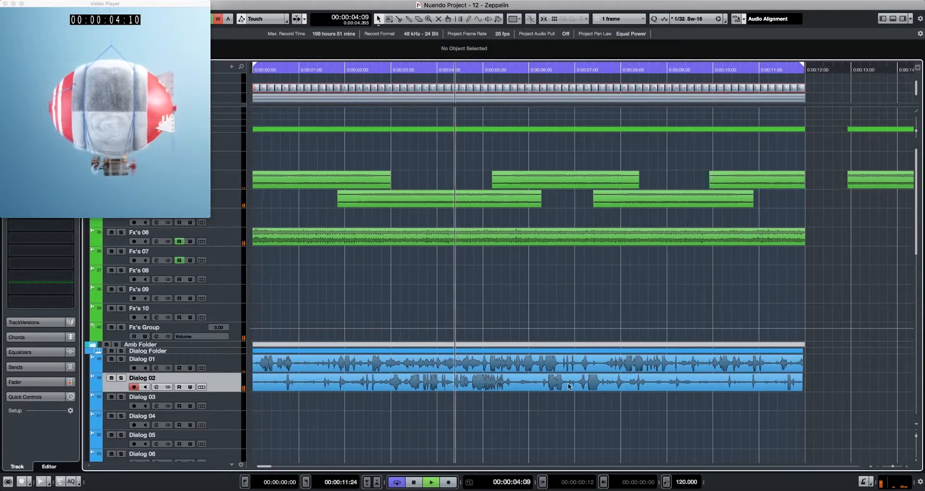
left_click(453, 395)
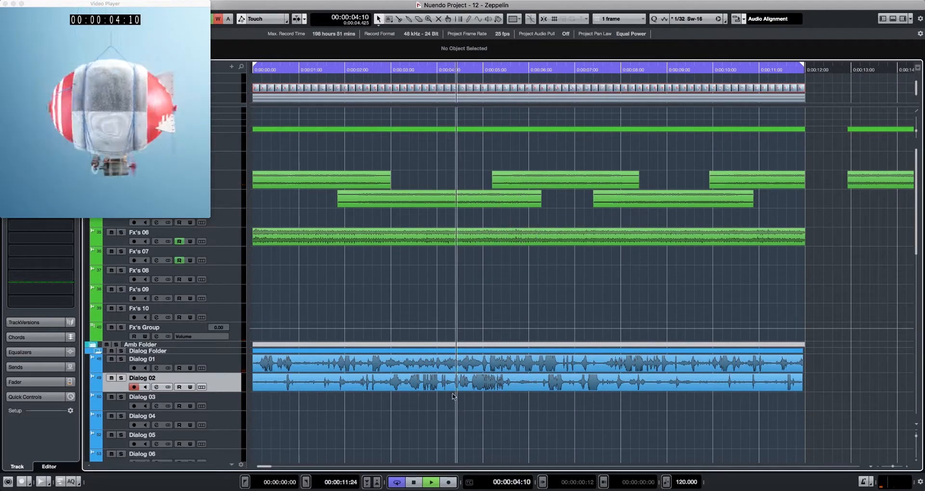
left_click(121, 378)
key("space")
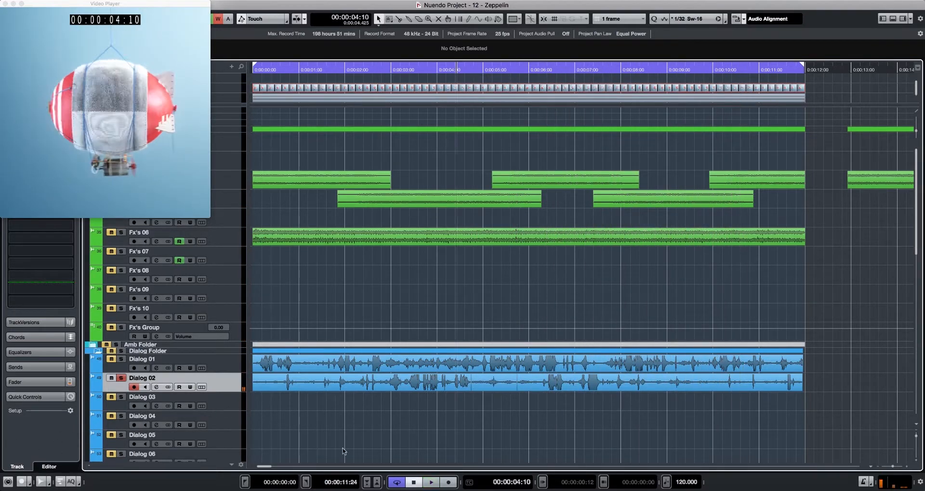
key("space")
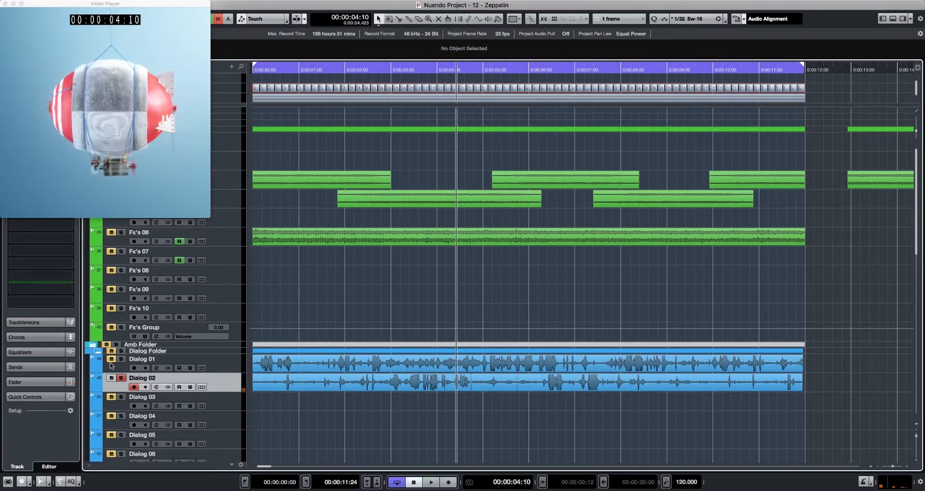
left_click(121, 359)
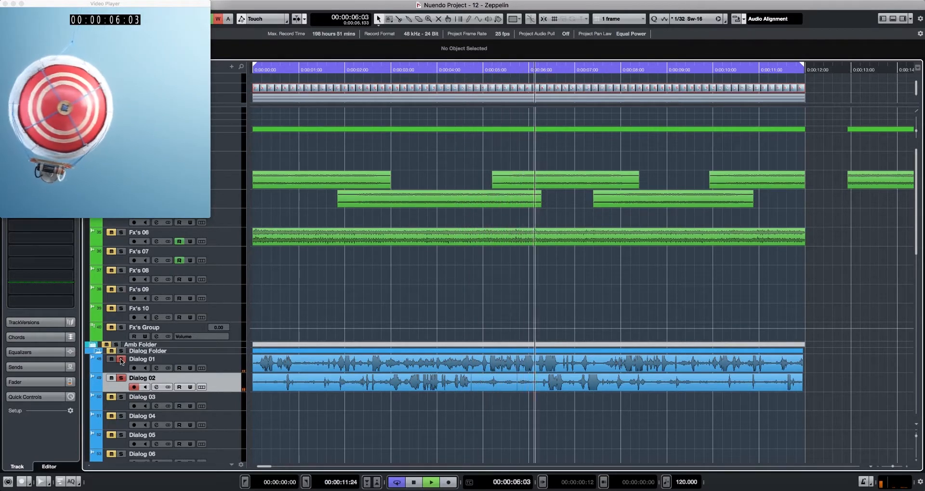
key("space")
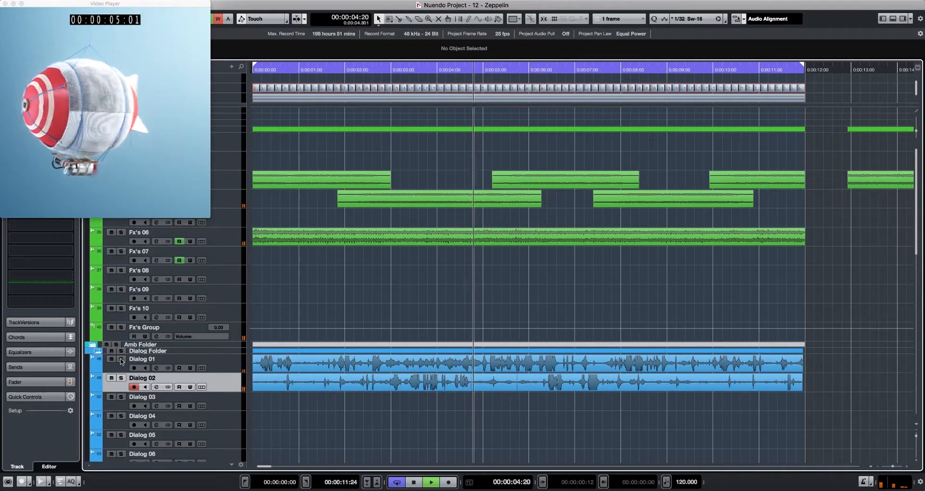
Play the full mix from the start to check how the two dialog layers blend with the engine sounds.
key("Home")
key("g")
key("g")
key("g")
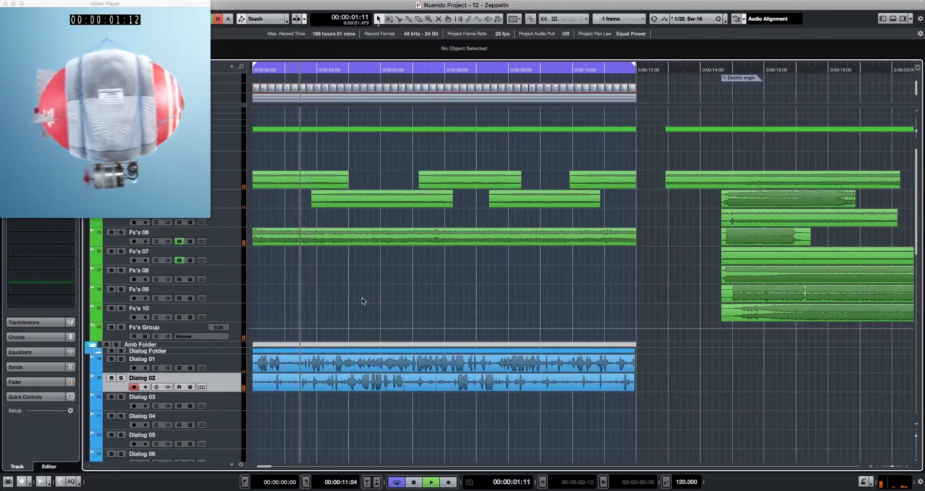
key("h")
key("h")
key("h")
key("g")
key("g")
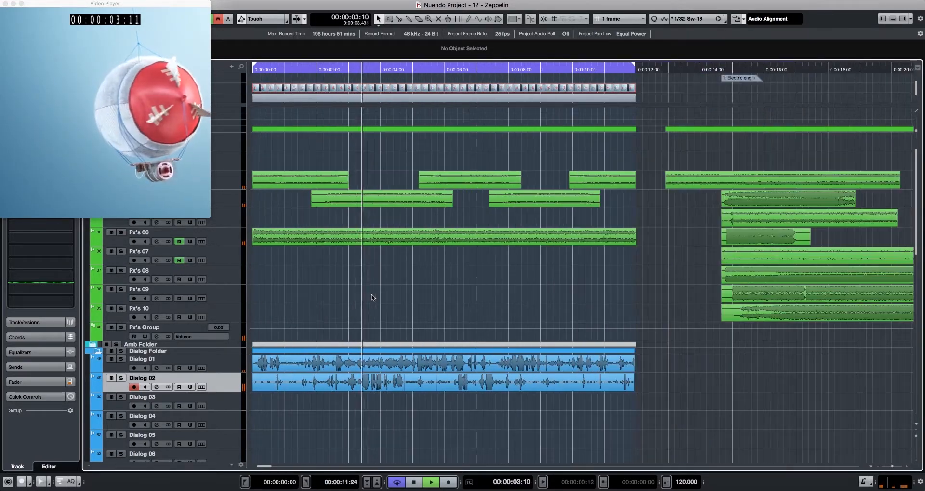
key("h")
key("g")
key("g")
key("g")
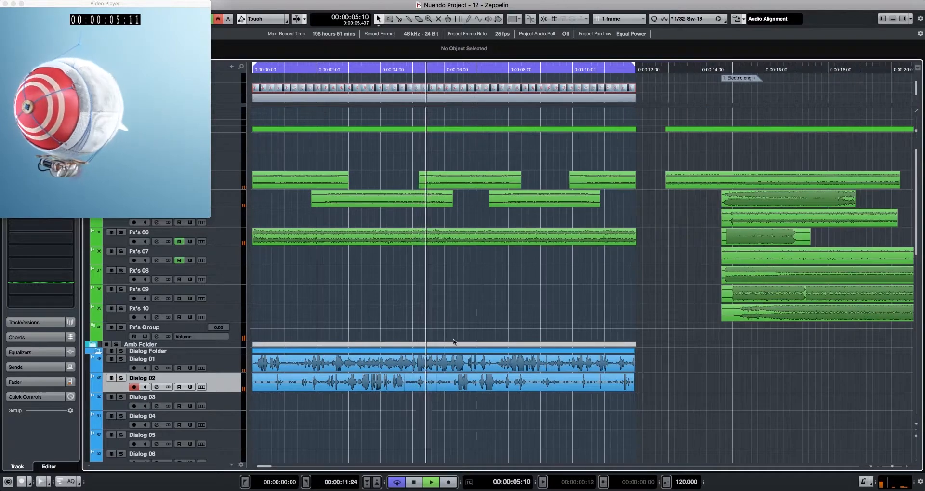
key("h")
key("h")
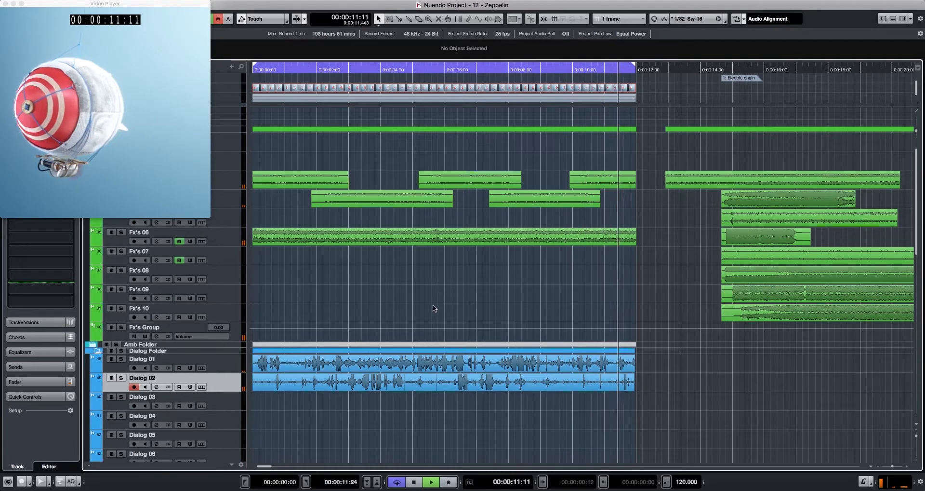
key("space")
Go to marker 4 and audition the long source clip on Fx's 02 in solo.
key("g")
key("g")
key("g")
key("g")
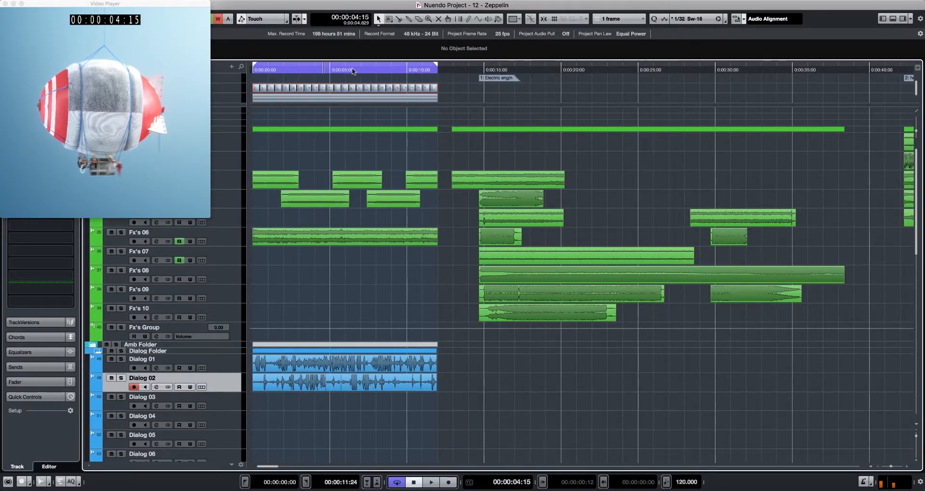
mouse_move(351, 68)
left_mouse_down()
mouse_move(305, 69)
mouse_move(358, 76)
left_mouse_up()
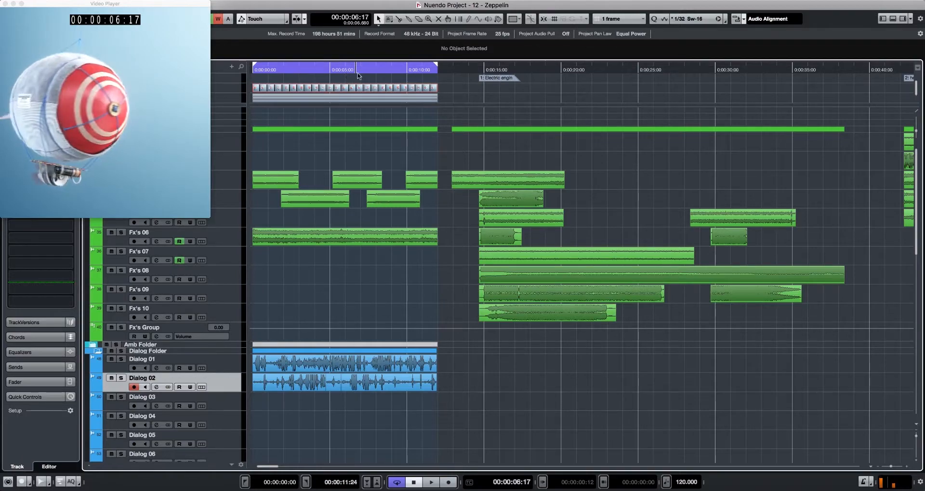
key("g")
key("g")
key("g")
key("g")
key("g")
key("g")
key("g")
key("g")
key("g")
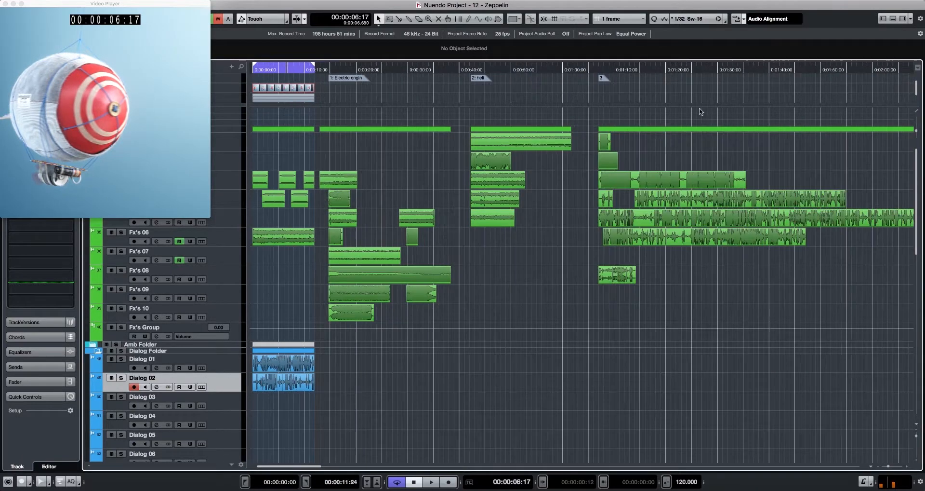
key("shift+4")
key("h")
key("h")
key("h")
key("h")
key("h")
left_click(688, 161)
key("space")
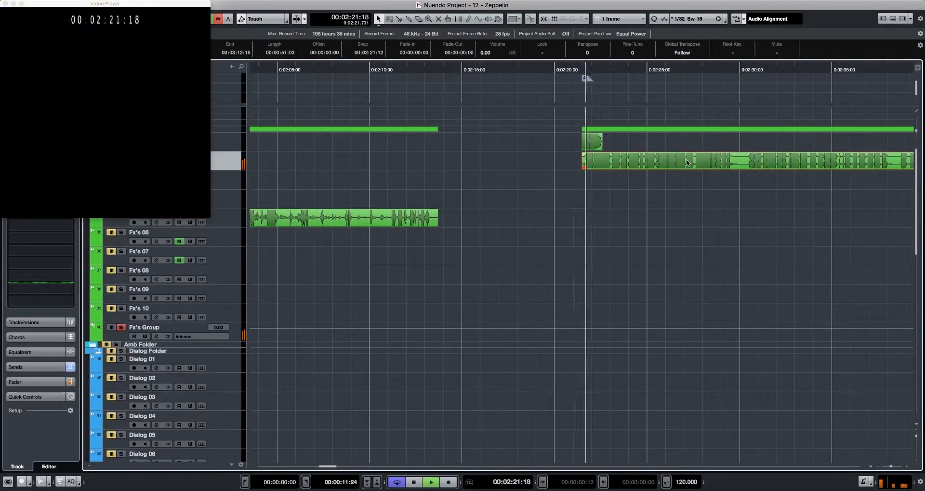
Lower the Fx's 02 source clip to -19.00 dB, then split off its section up to 00:02:30:06 and place it at the start of Dialog 03.
scroll(496, 55, "down", 16)
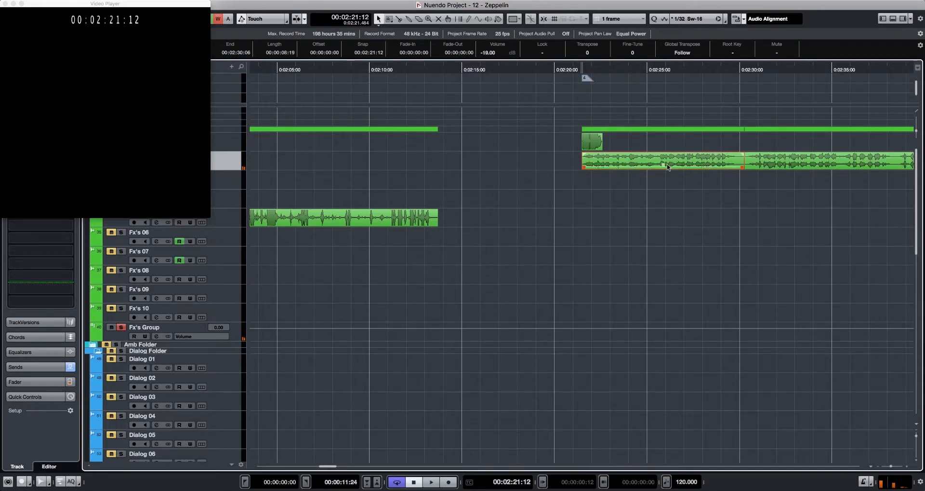
left_click_drag(669, 162, 380, 358)
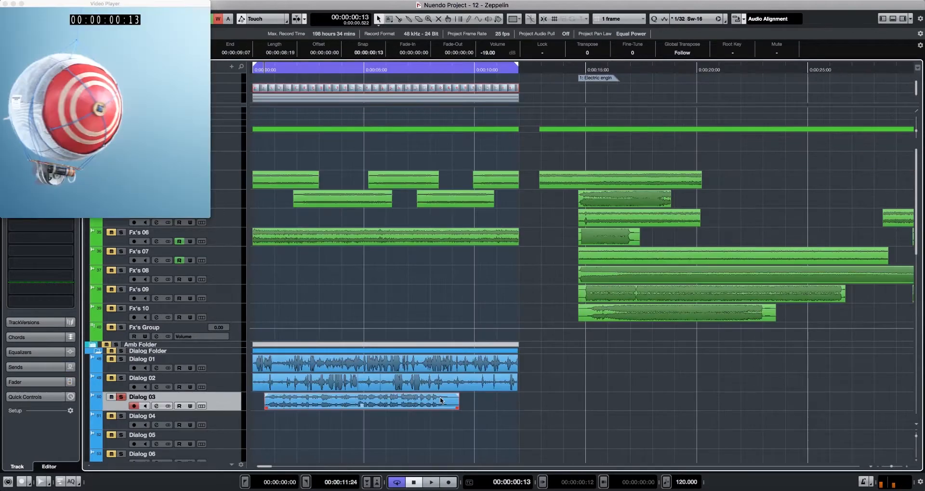
key("h")
key("h")
key("h")
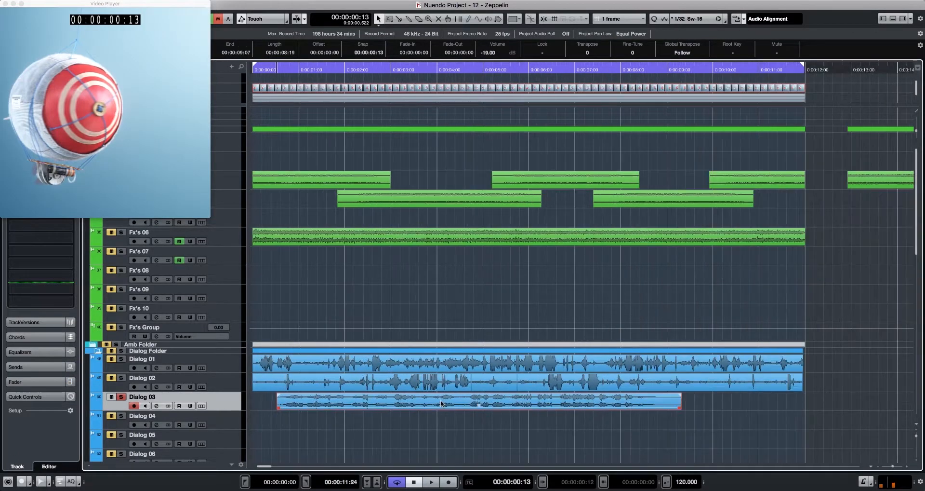
left_click_drag(440, 400, 358, 406)
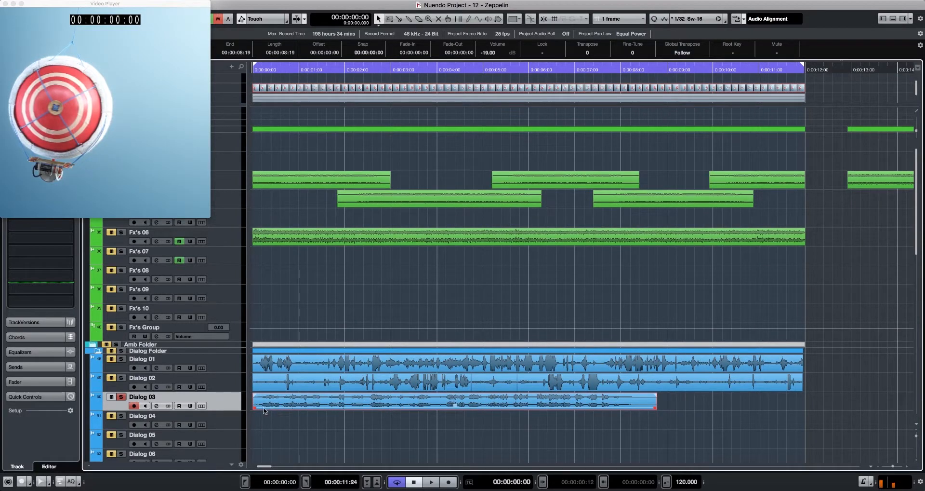
Trim the Dialog 03 clip to a length of 00:00:07:23 and set its event volume to -31.00 dB.
left_click_drag(255, 408, 259, 407)
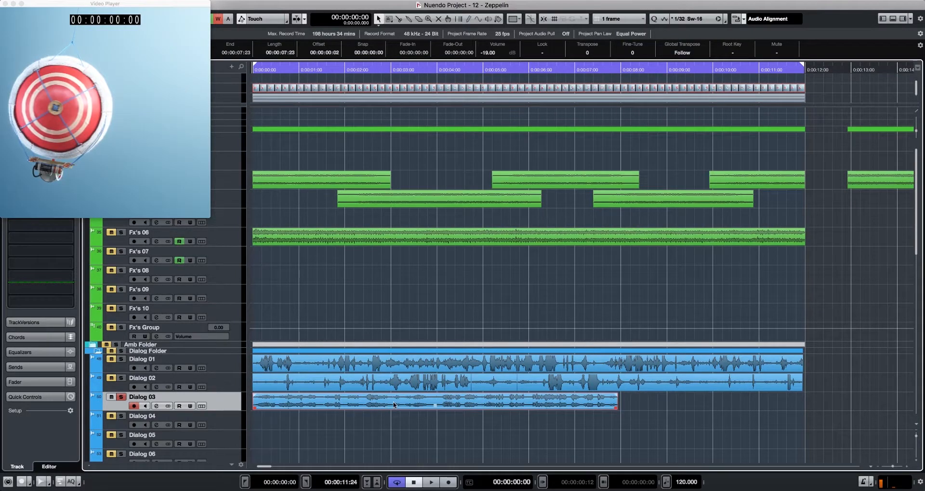
key("space")
key("space")
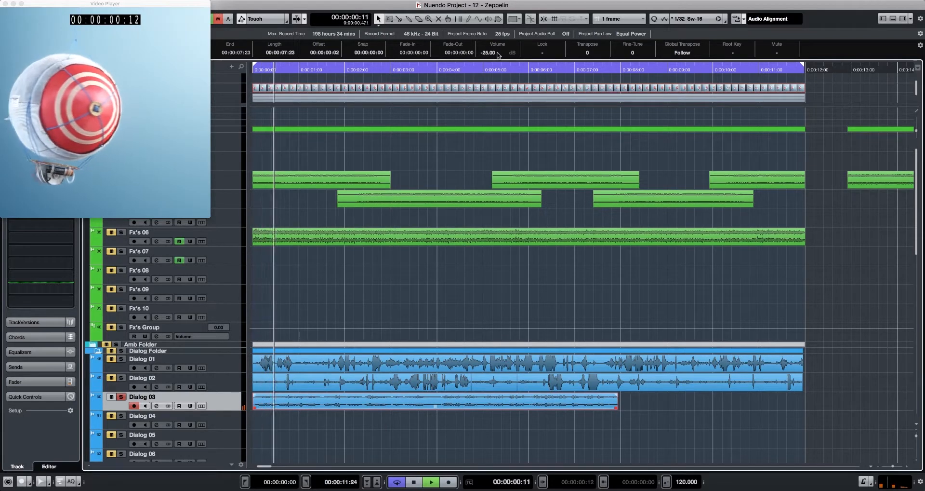
scroll(499, 56, "down", 7)
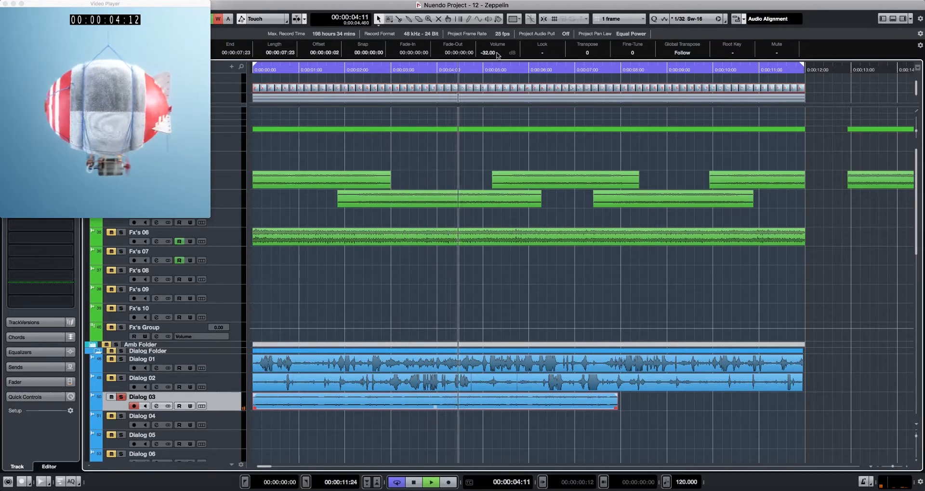
scroll(498, 56, "up", 1)
Duplicate the Dialog 03 clip directly behind itself.
key("super+d")
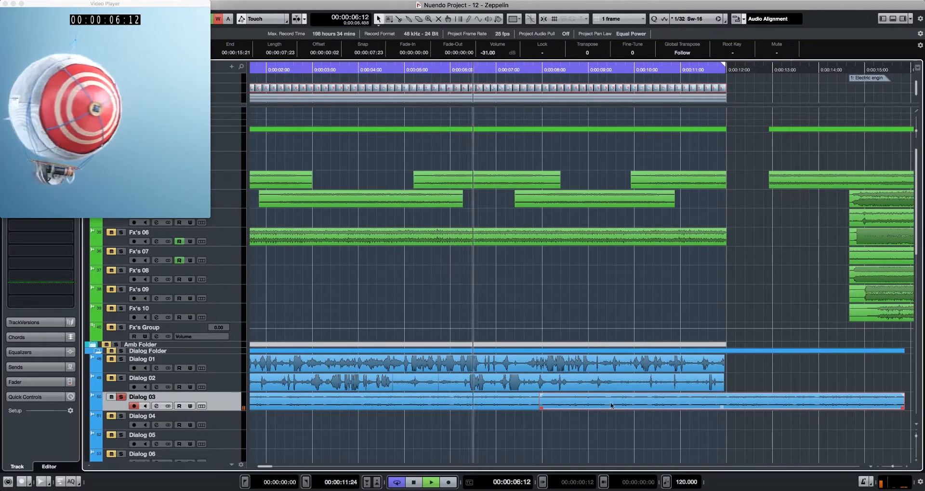
Overlap the second Dialog 03 clip with the first, crossfade them, and trim the excess so it ends with the Dialog 01 and 02 clips.
left_click_drag(607, 398, 580, 396)
key("x")
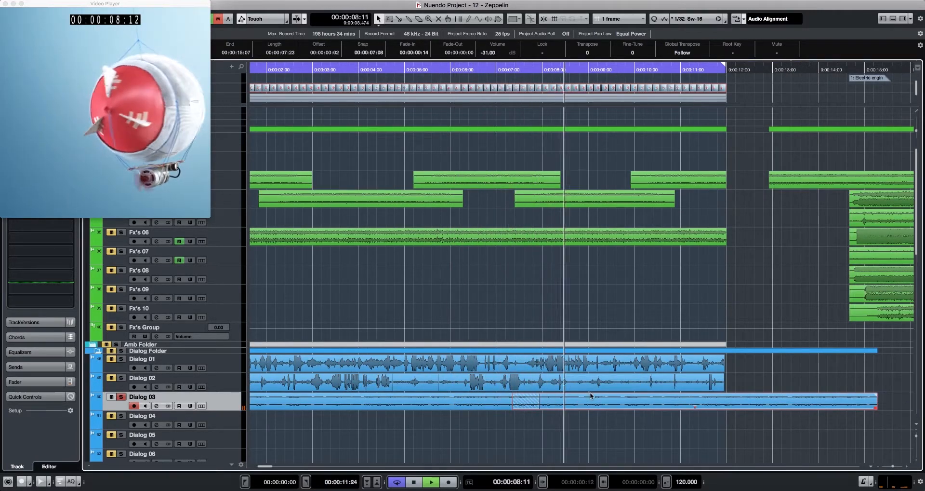
key("space")
left_click(725, 403, "alt")
key("BackSpace")
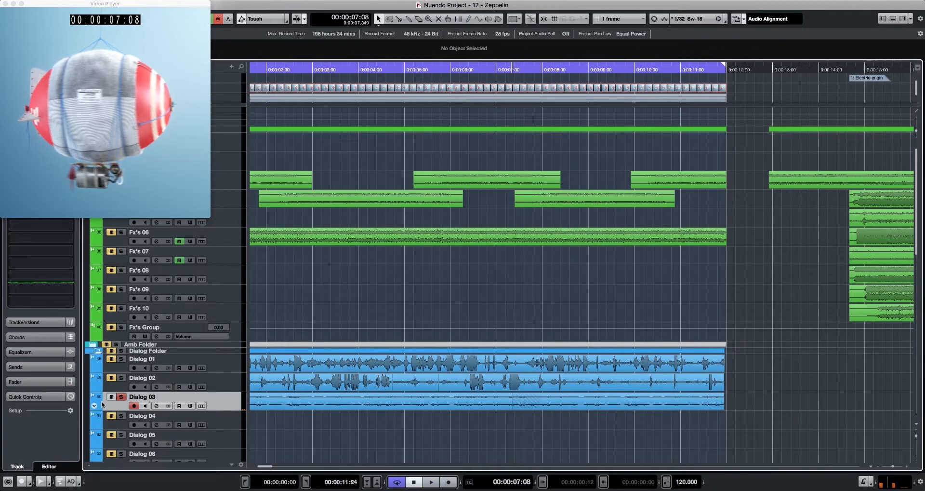
Show Dialog 03's volume automation and draw two dips in it, at about 3 and 8 seconds.
left_click(93, 406)
mouse_move(213, 427)
left_mouse_down()
mouse_move(215, 462)
mouse_move(217, 432)
left_mouse_up()
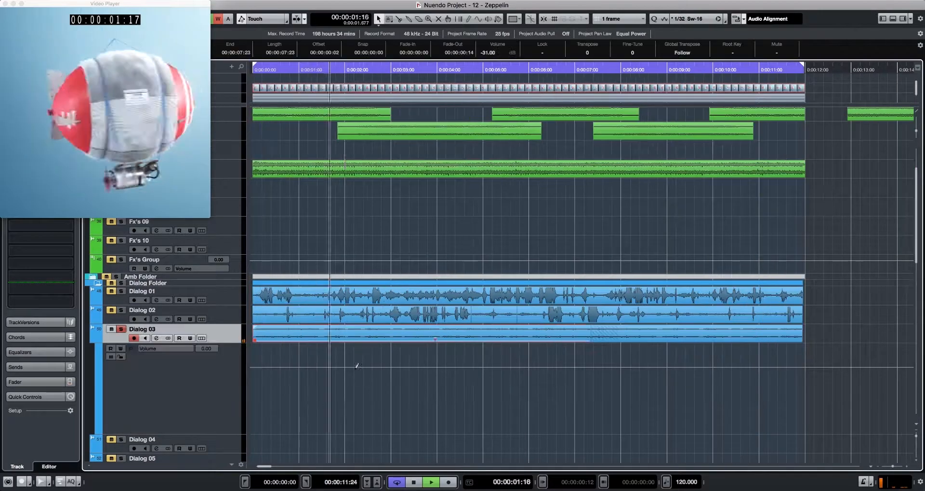
left_click(361, 368)
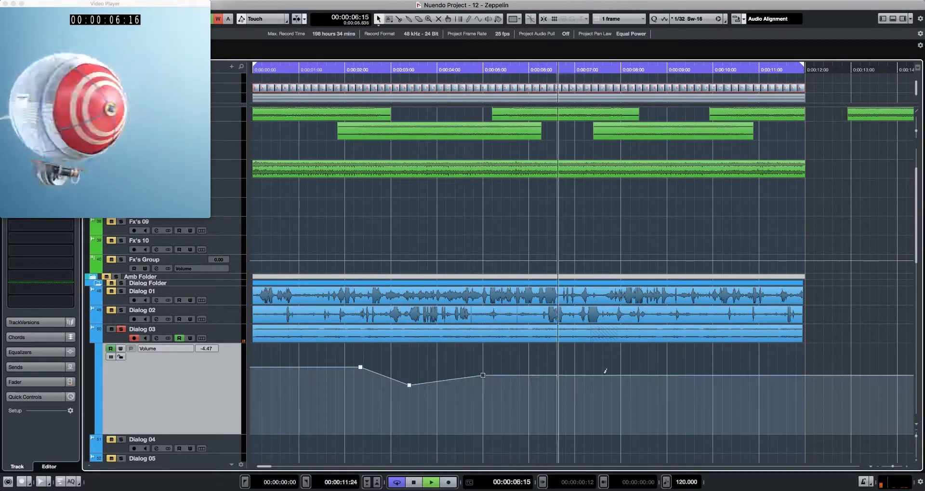
left_click(605, 375)
left_click_drag(605, 375, 619, 394)
left_click(664, 375)
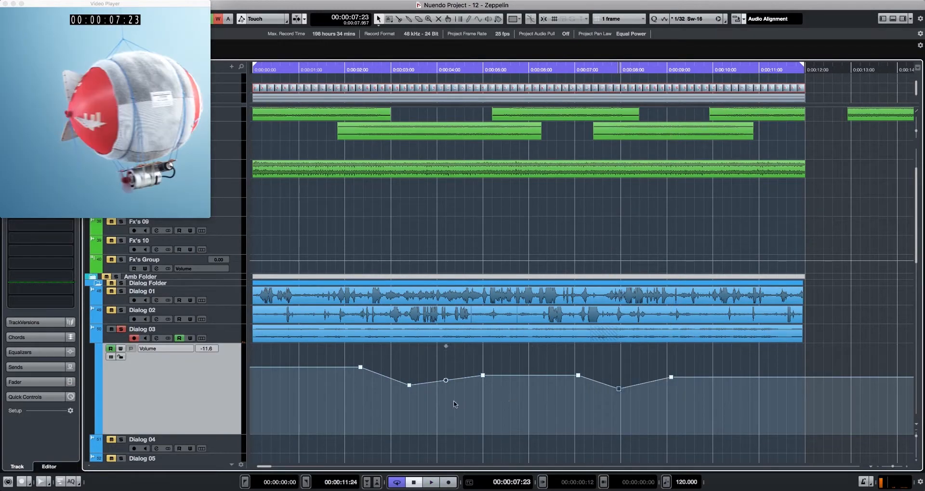
Hide the Dialog 03 automation lane and play the full unsoloed mix from the start to check the dialog layers.
left_click(94, 338)
key("Home")
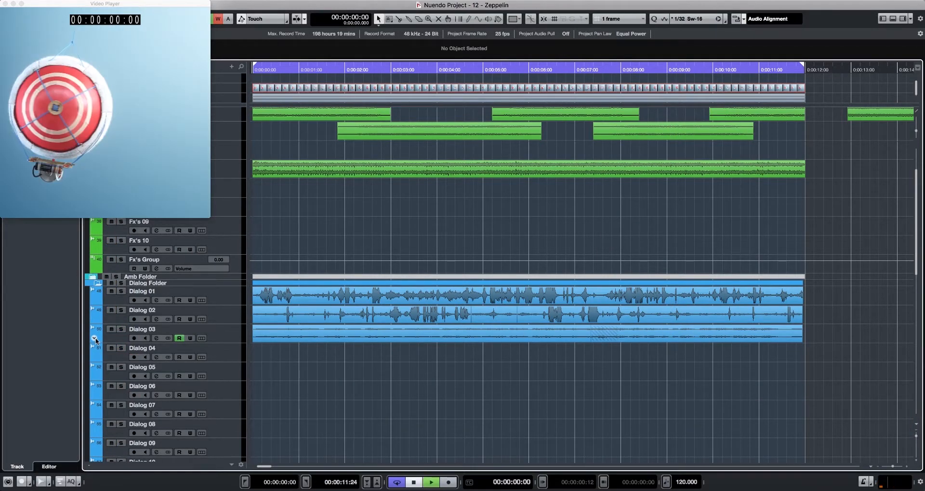
key("space")
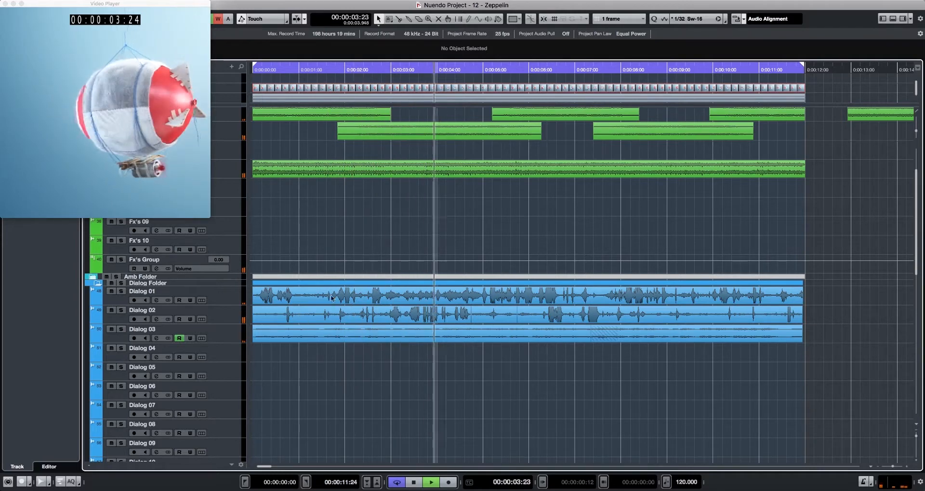
left_click_drag(318, 361, 673, 338)
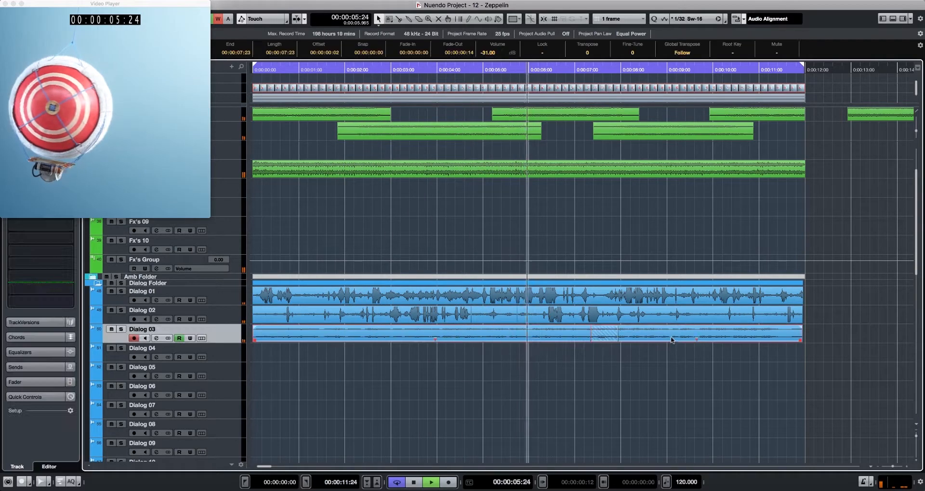
left_click_drag(854, 305, 317, 320)
key("space")
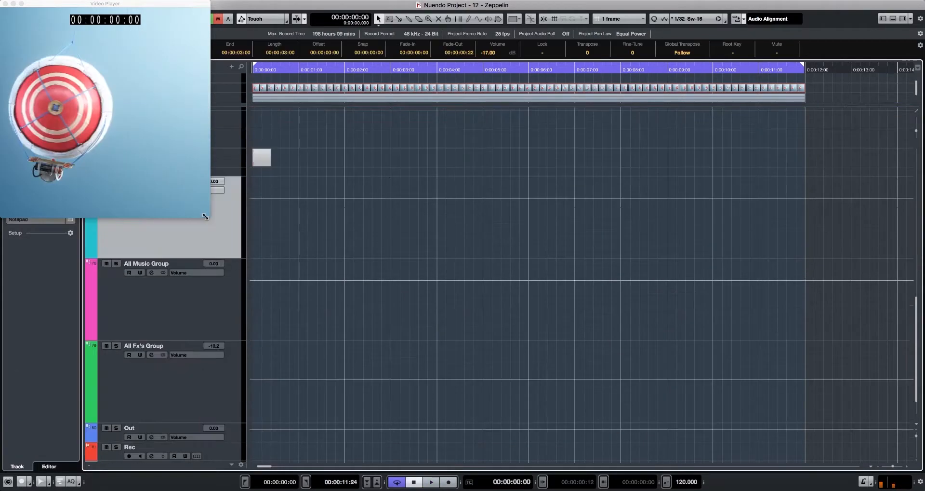
Shrink the video window and make the All Engine Group track taller to work with its volume automation.
left_click_drag(209, 216, 172, 175)
left_click_drag(218, 256, 226, 300)
scroll(403, 271, "up", 7)
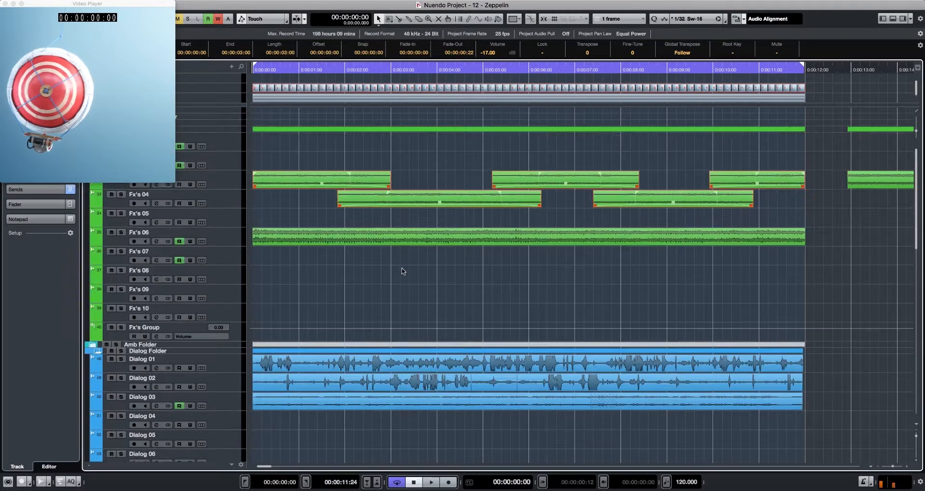
scroll(403, 271, "down", 4)
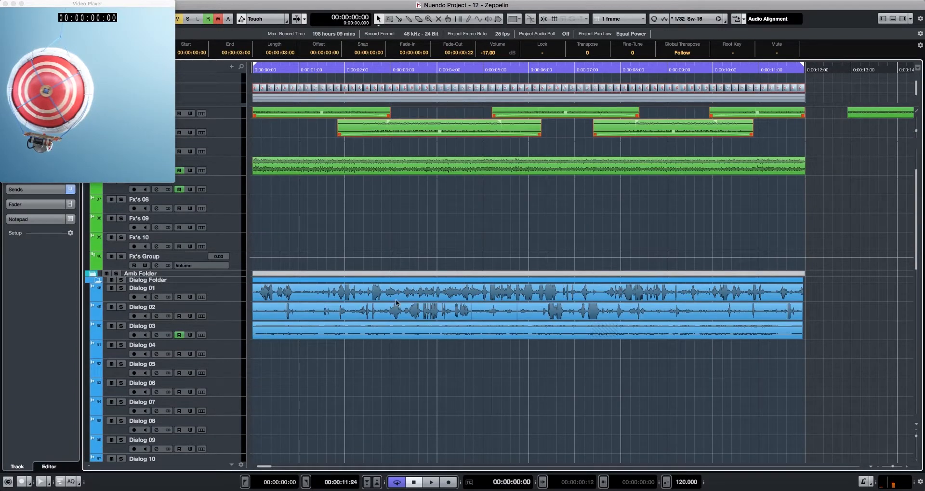
scroll(397, 305, "down", 10)
scroll(202, 240, "down", 10)
scroll(202, 236, "up", 4)
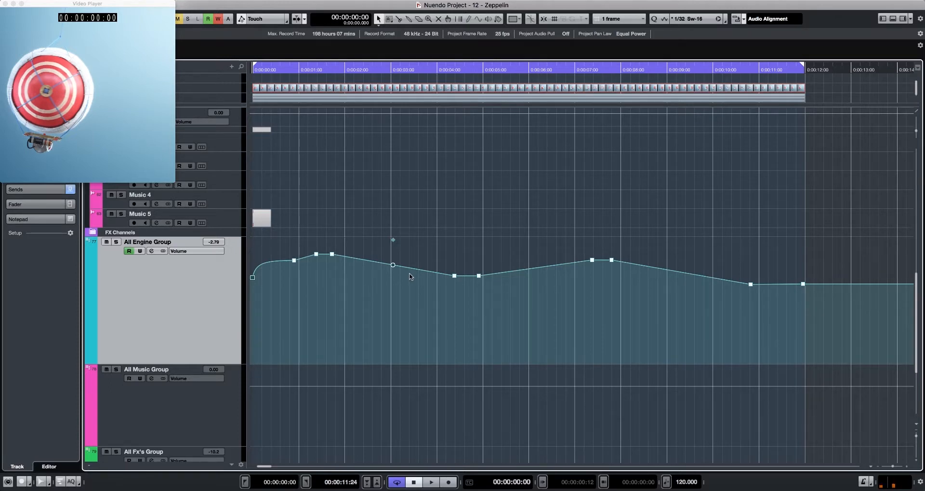
Select the Music 3 and Music 4 clips together and lower their event volume to -18.00 dB.
key("g")
key("g")
key("h")
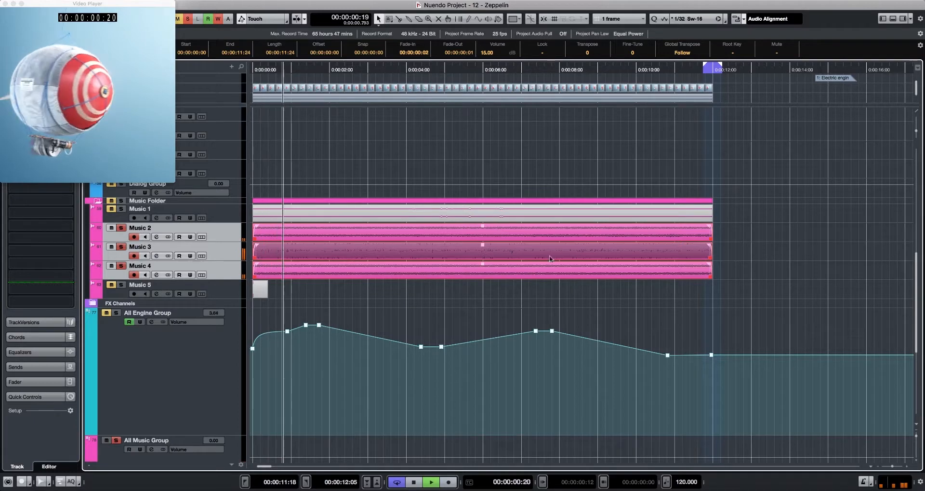
left_click_drag(754, 250, 654, 271)
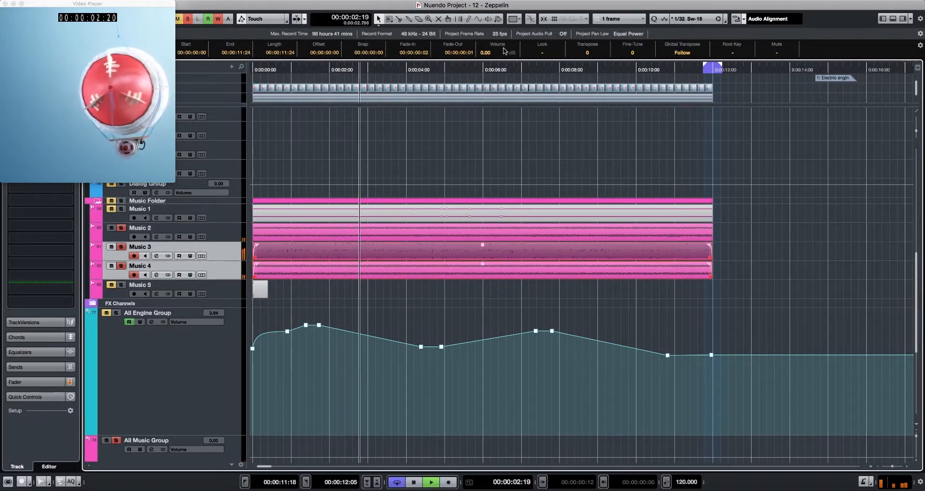
scroll(504, 50, "down", 17)
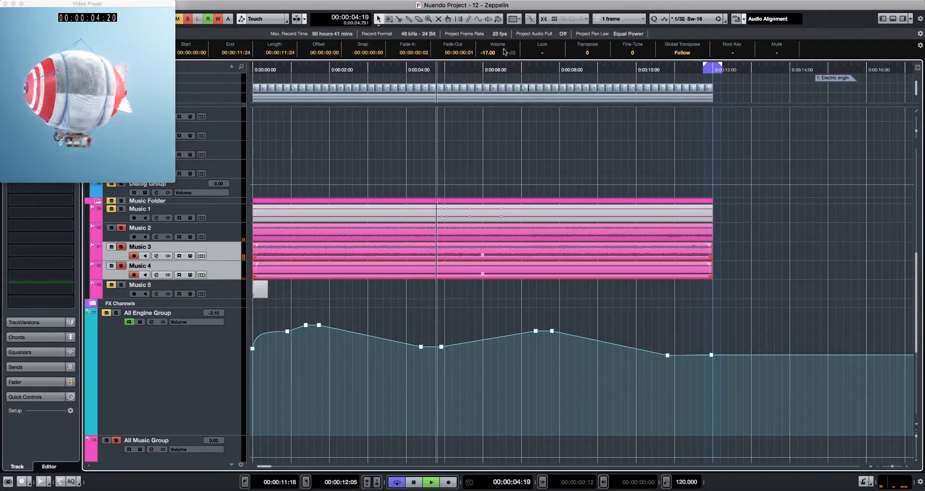
scroll(505, 52, "up", 2)
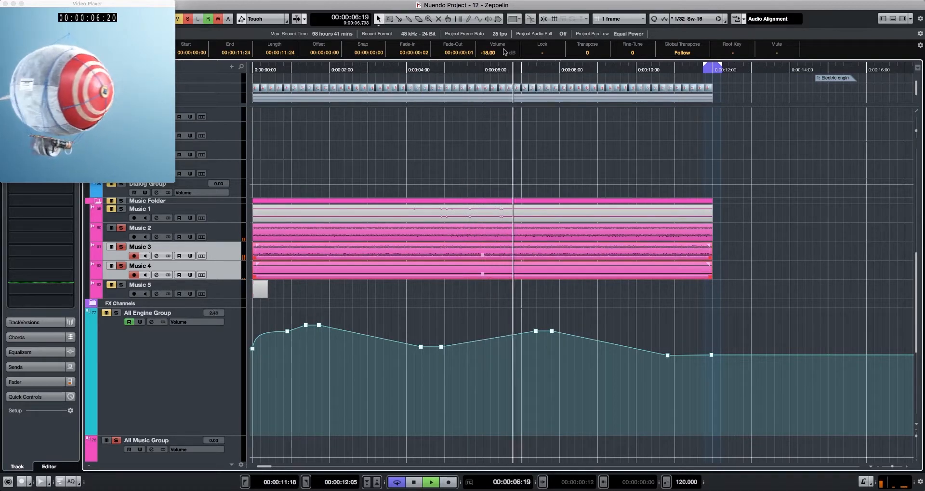
Replay the mix from the start without solo and adjust the All Music Group volume.
key("s")
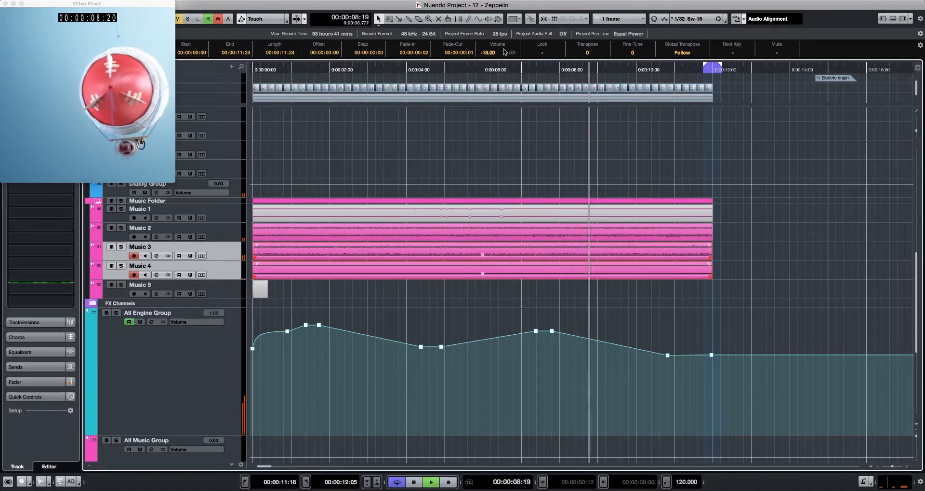
key("Home")
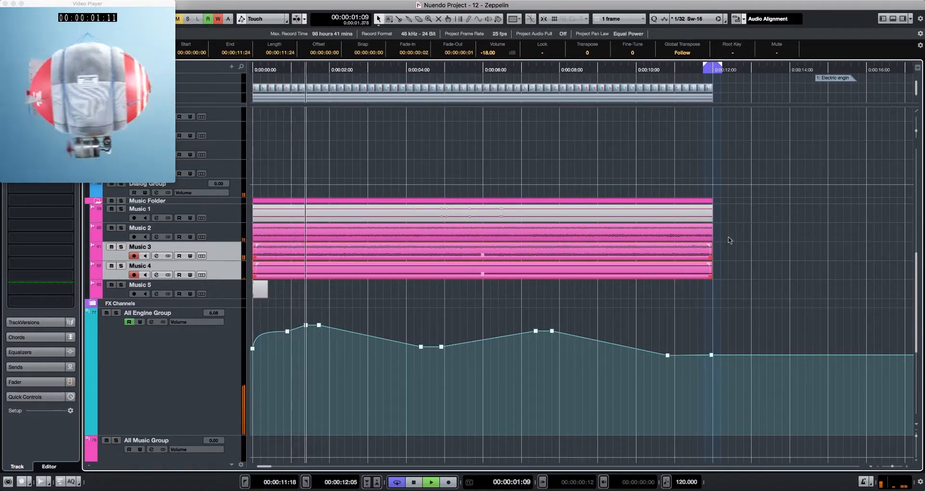
scroll(378, 300, "down", 5)
left_click(214, 345)
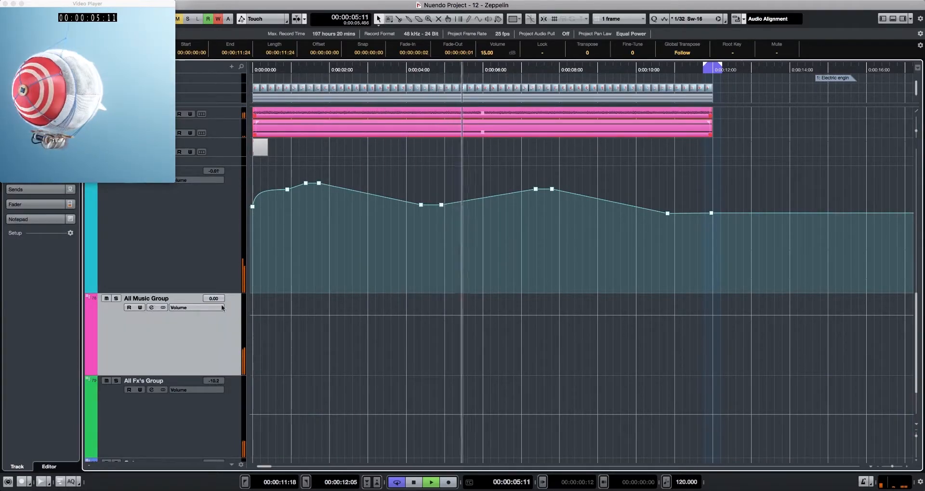
left_click_drag(217, 299, 211, 311)
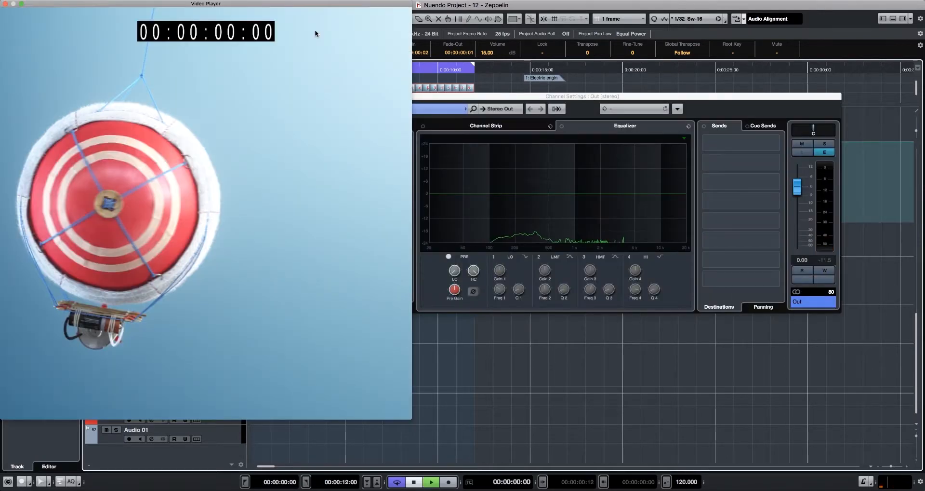
Play the complete mix from the start against the enlarged video, monitoring the Out channel.
key("space")
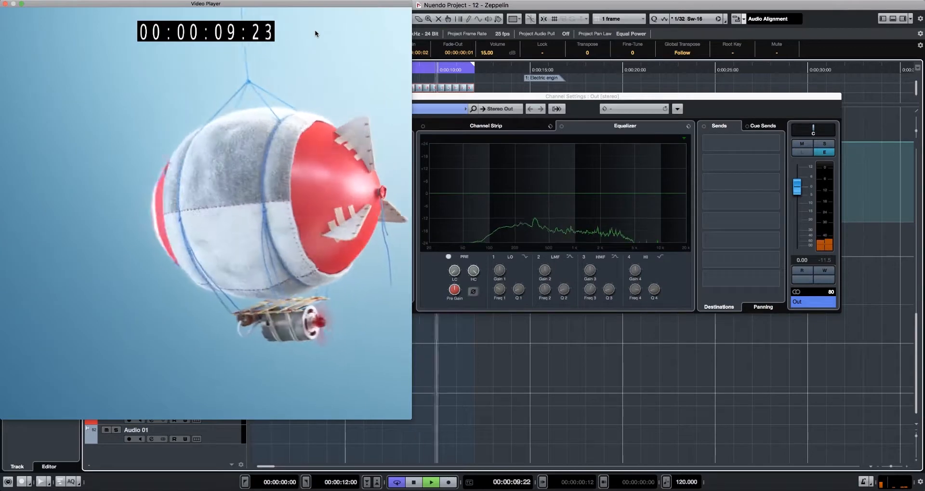
key("space")
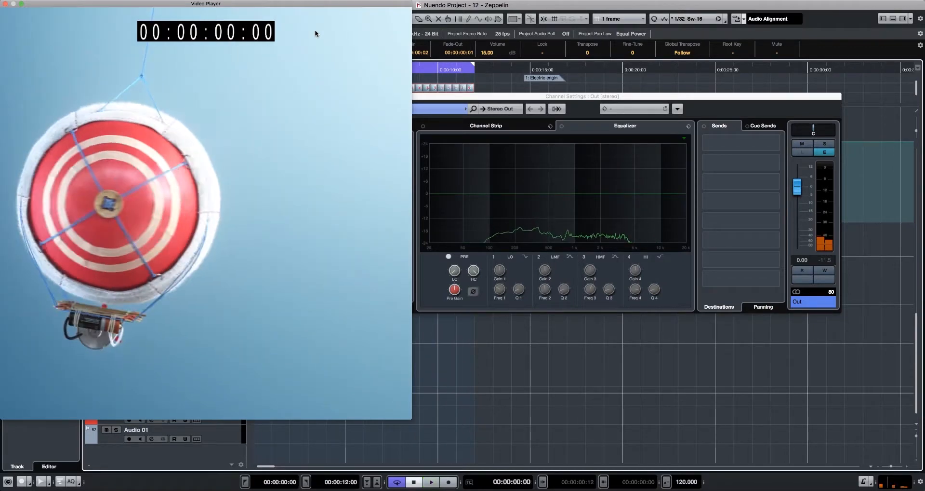